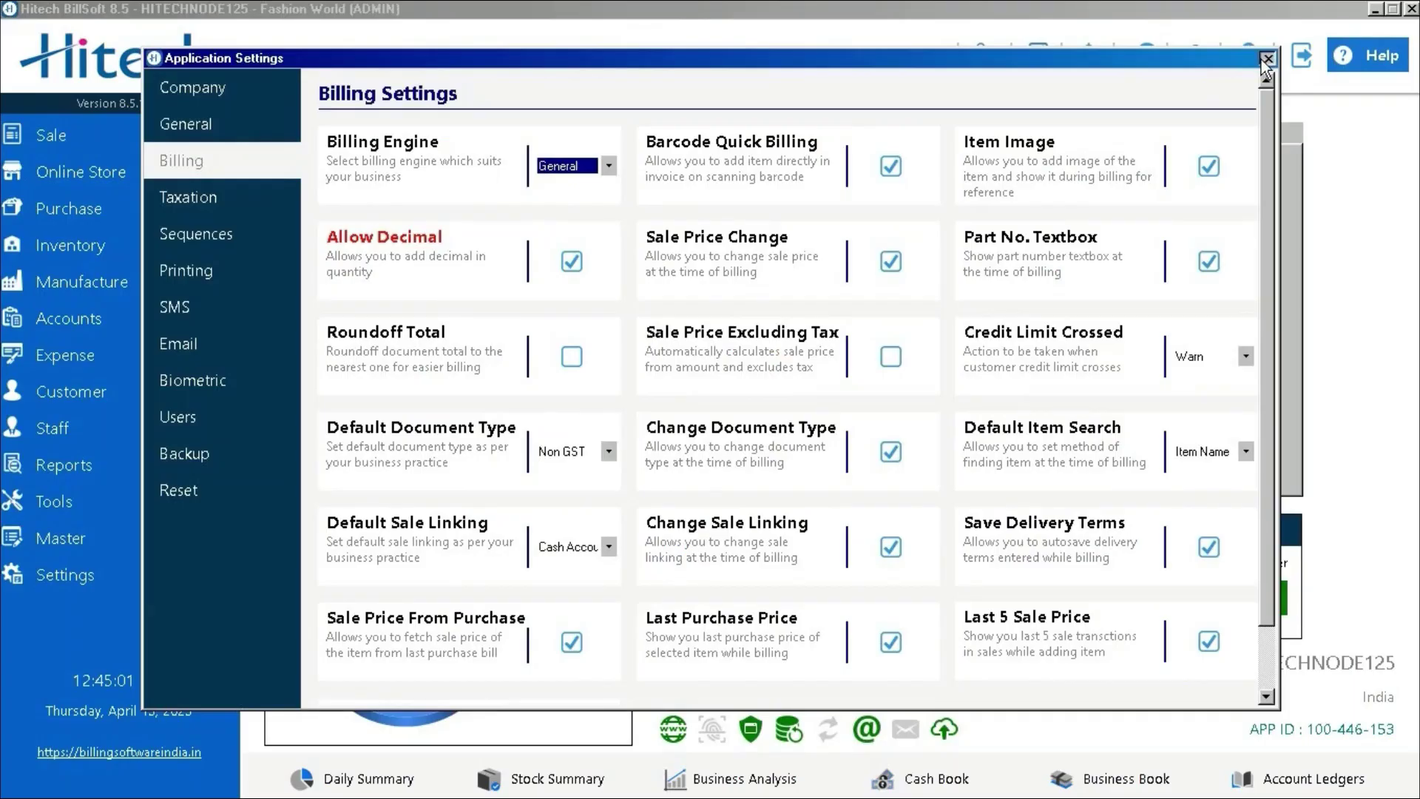
Close the Application Settings window to return to the Fashion World dashboard
left_click(1267, 60)
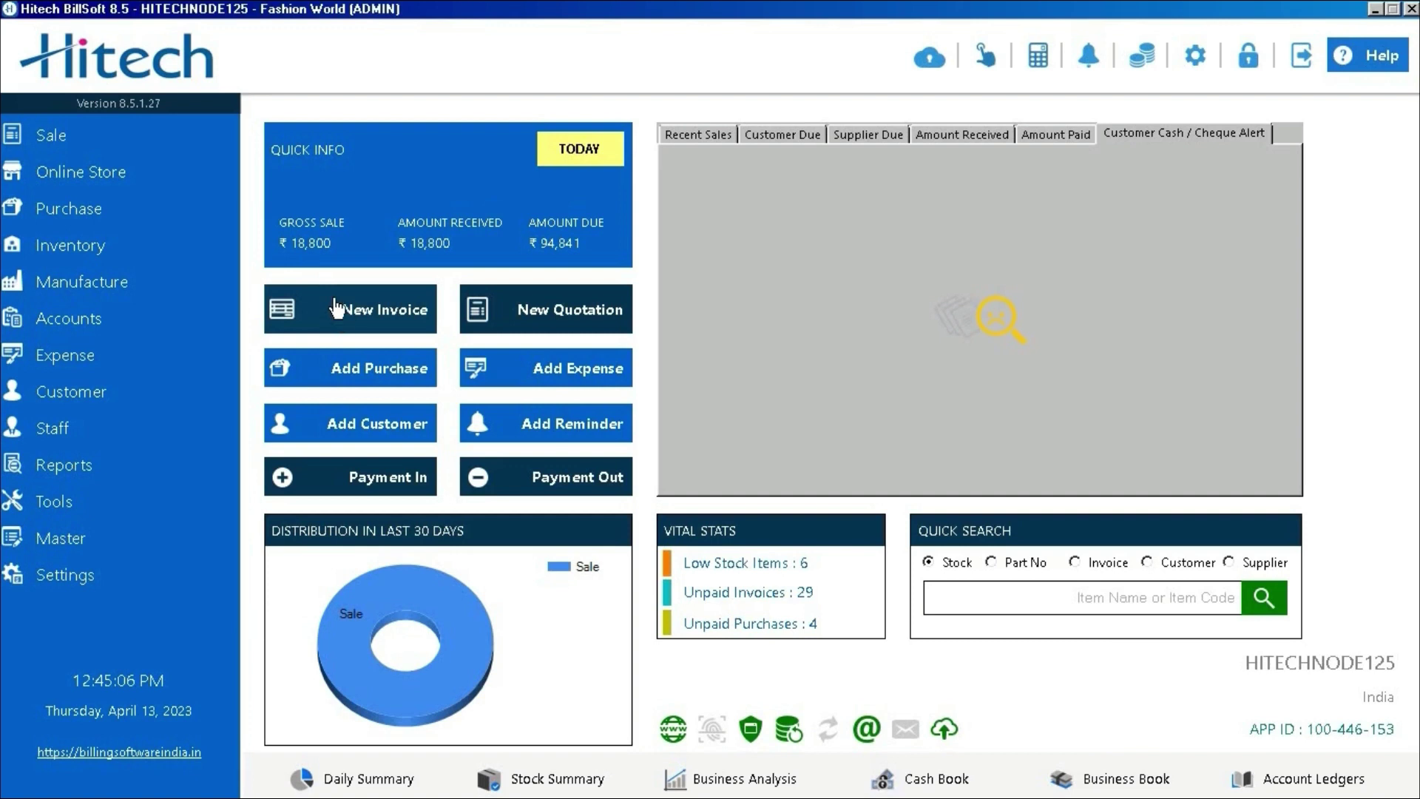
left_click(225, 139)
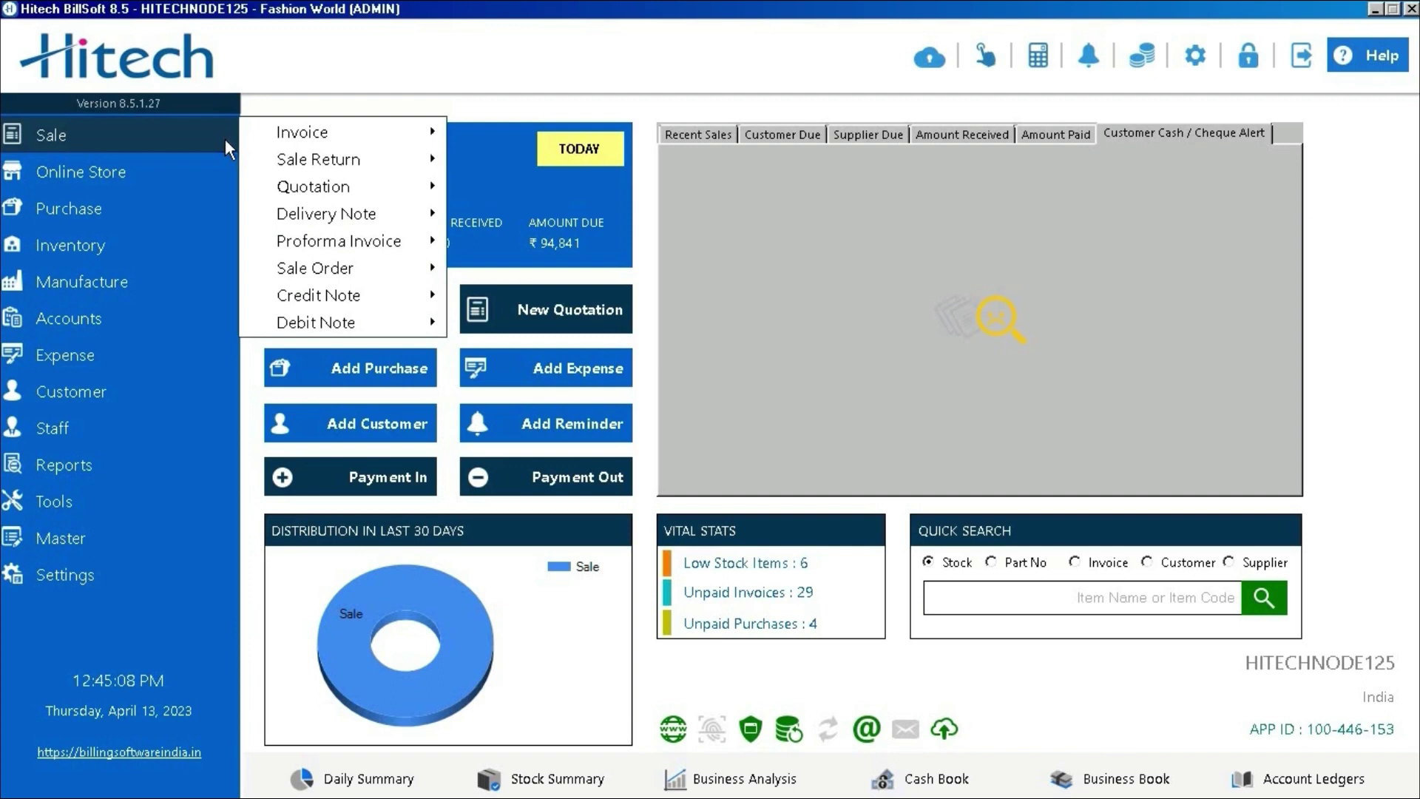
mouse_move(282, 145)
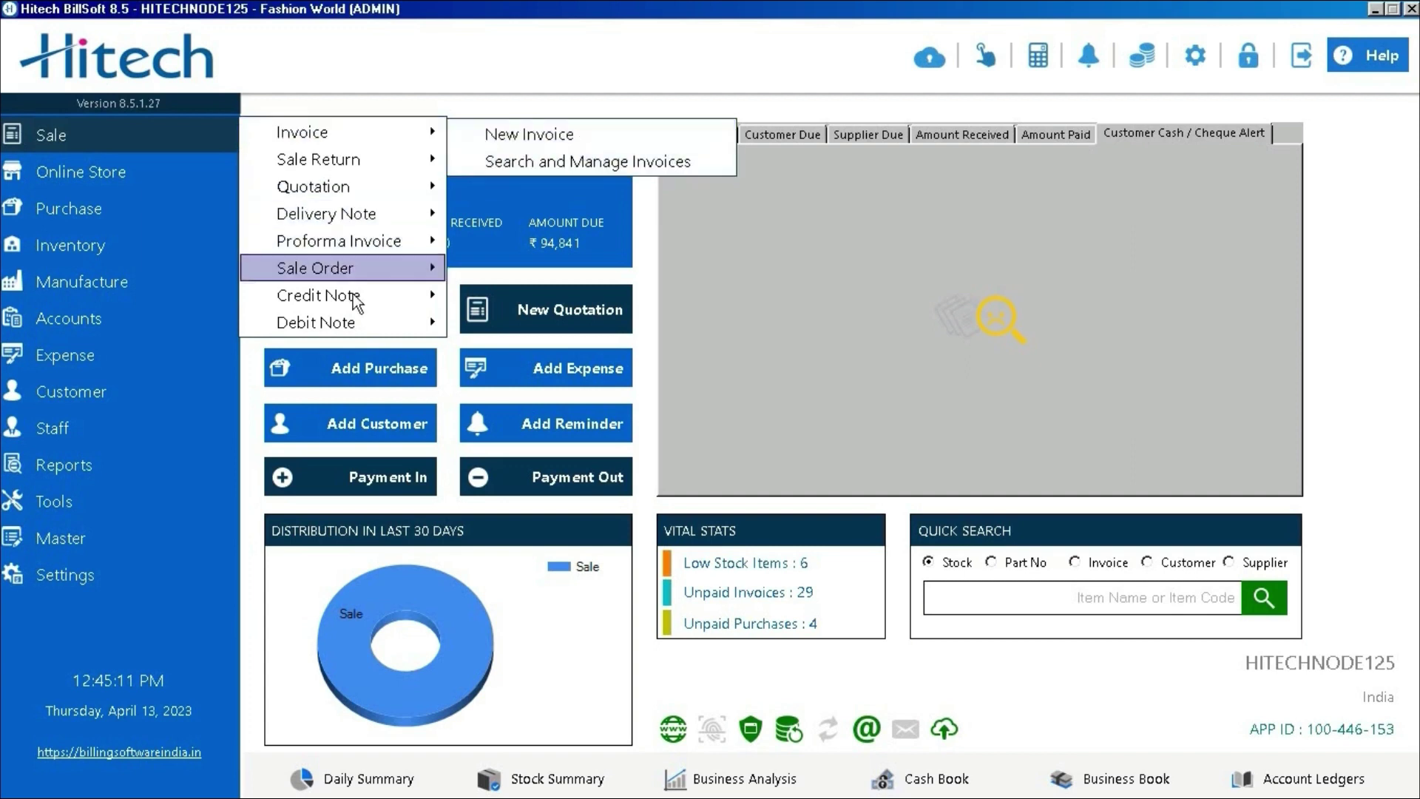
mouse_move(440, 298)
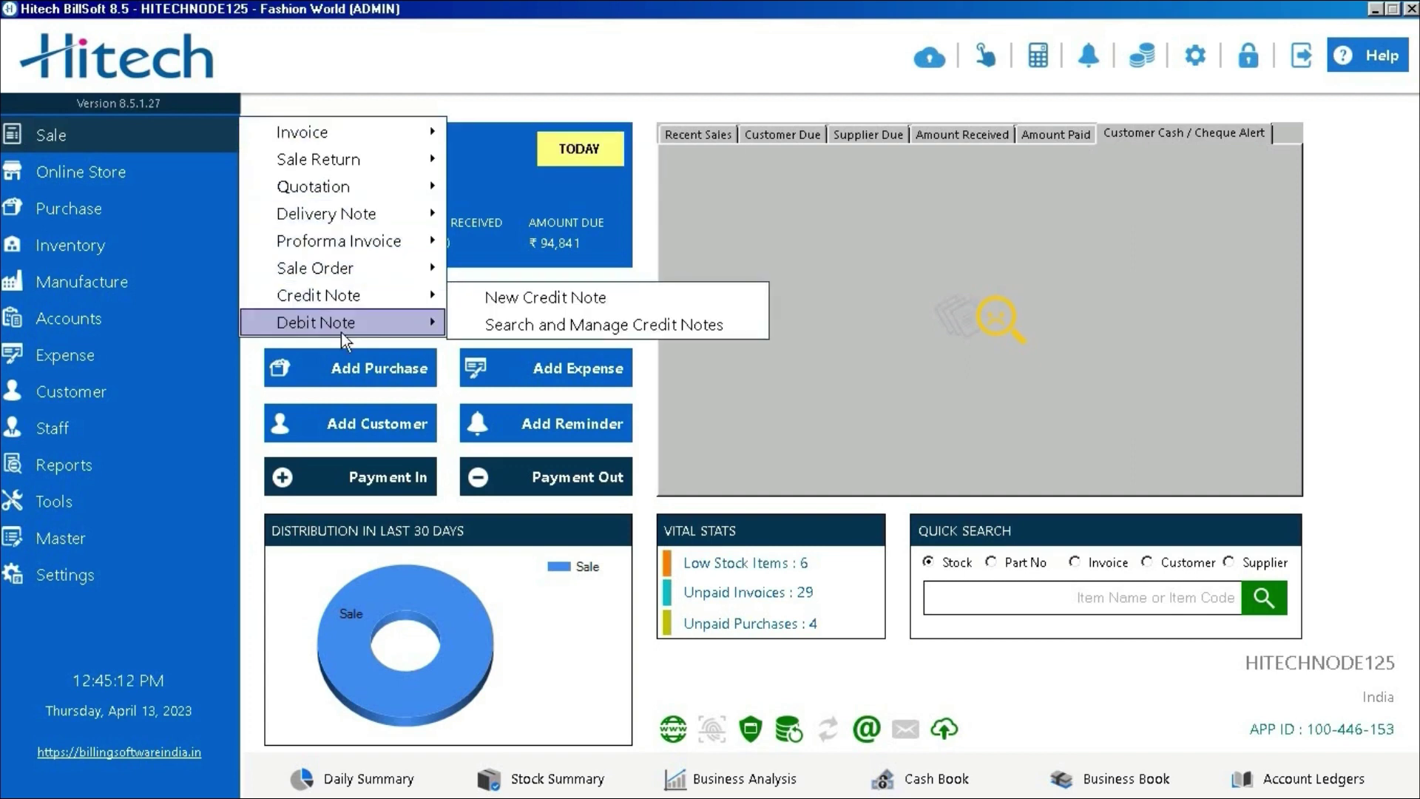
mouse_move(318, 322)
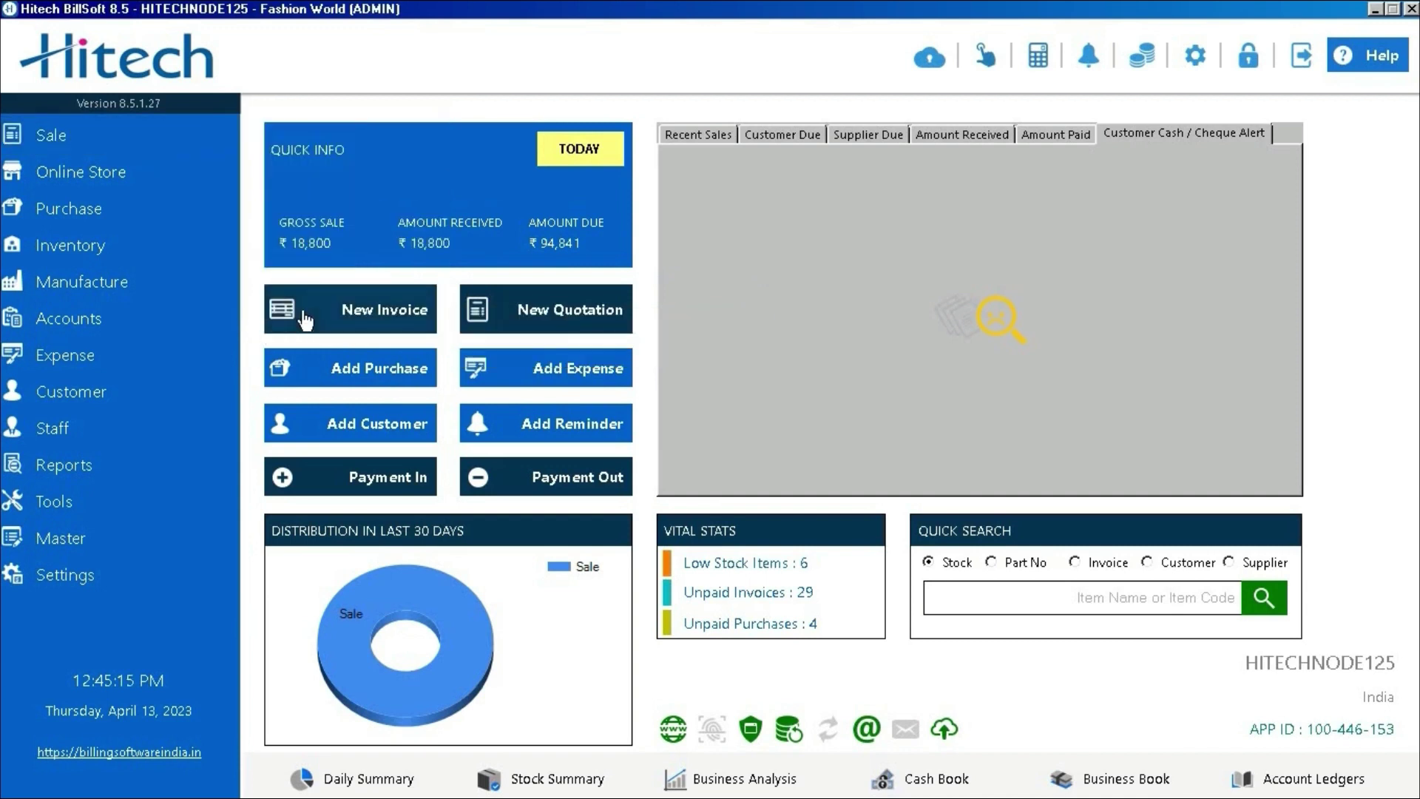
left_click(304, 320)
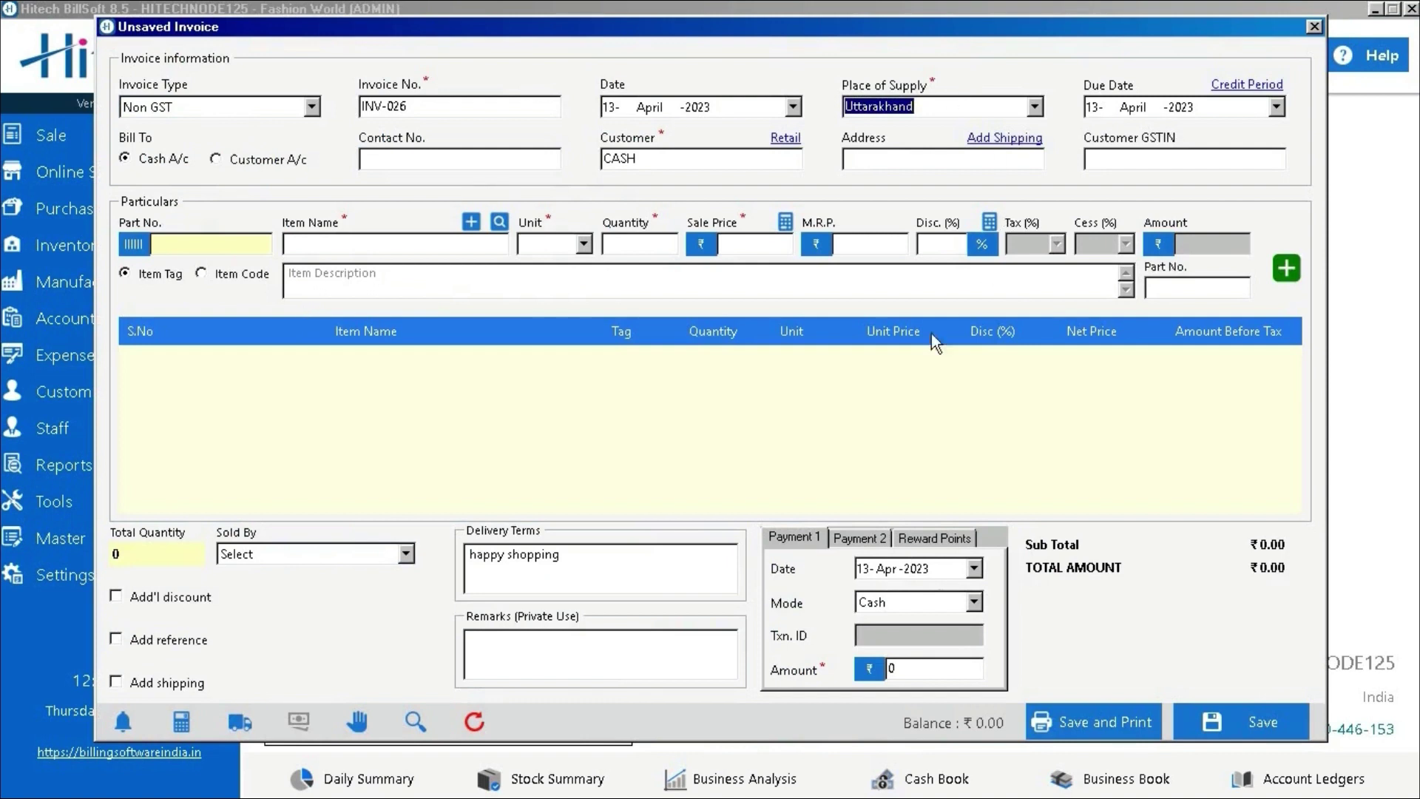
Set the invoice type to GST, making it invoice GST/23/04/628
left_click(304, 108)
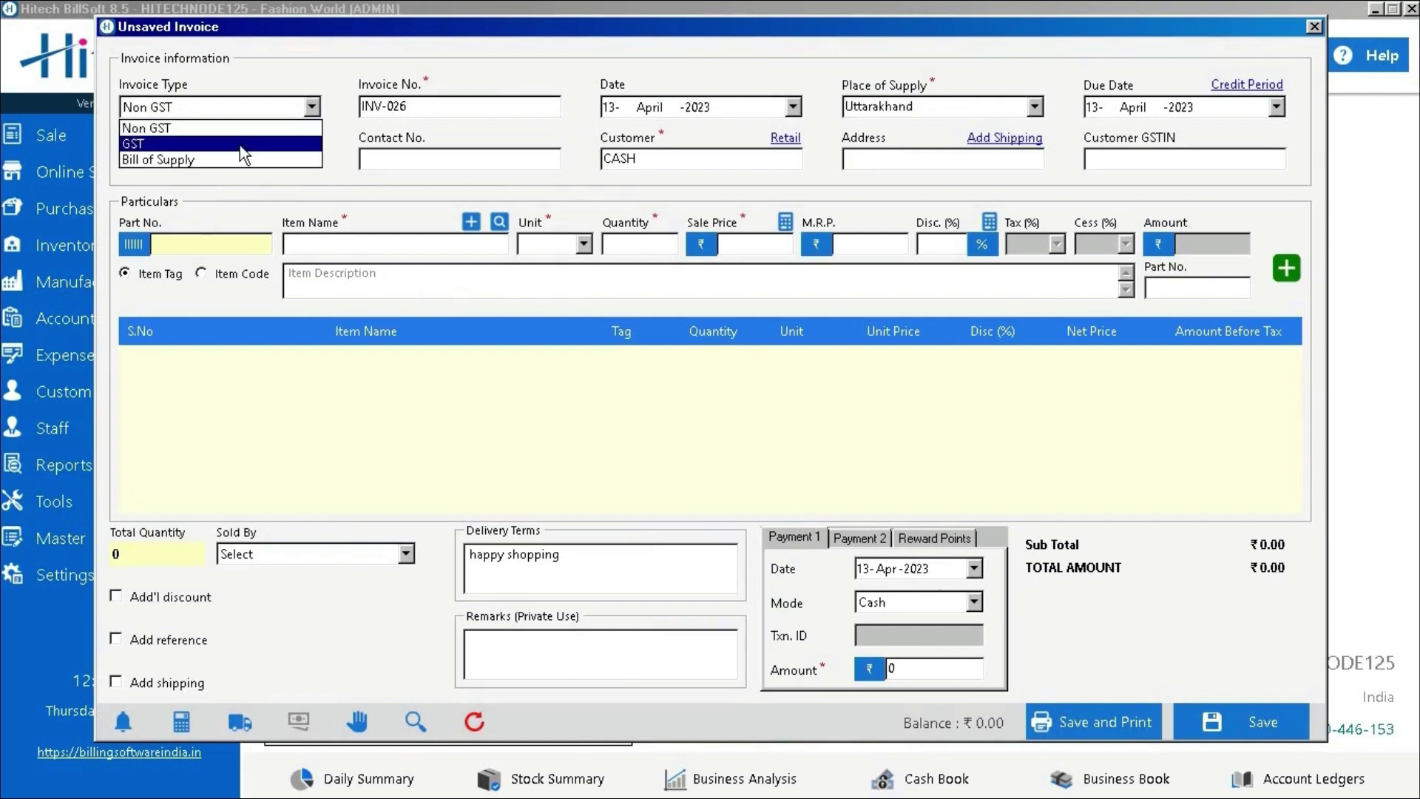
left_click(239, 145)
left_click(506, 101)
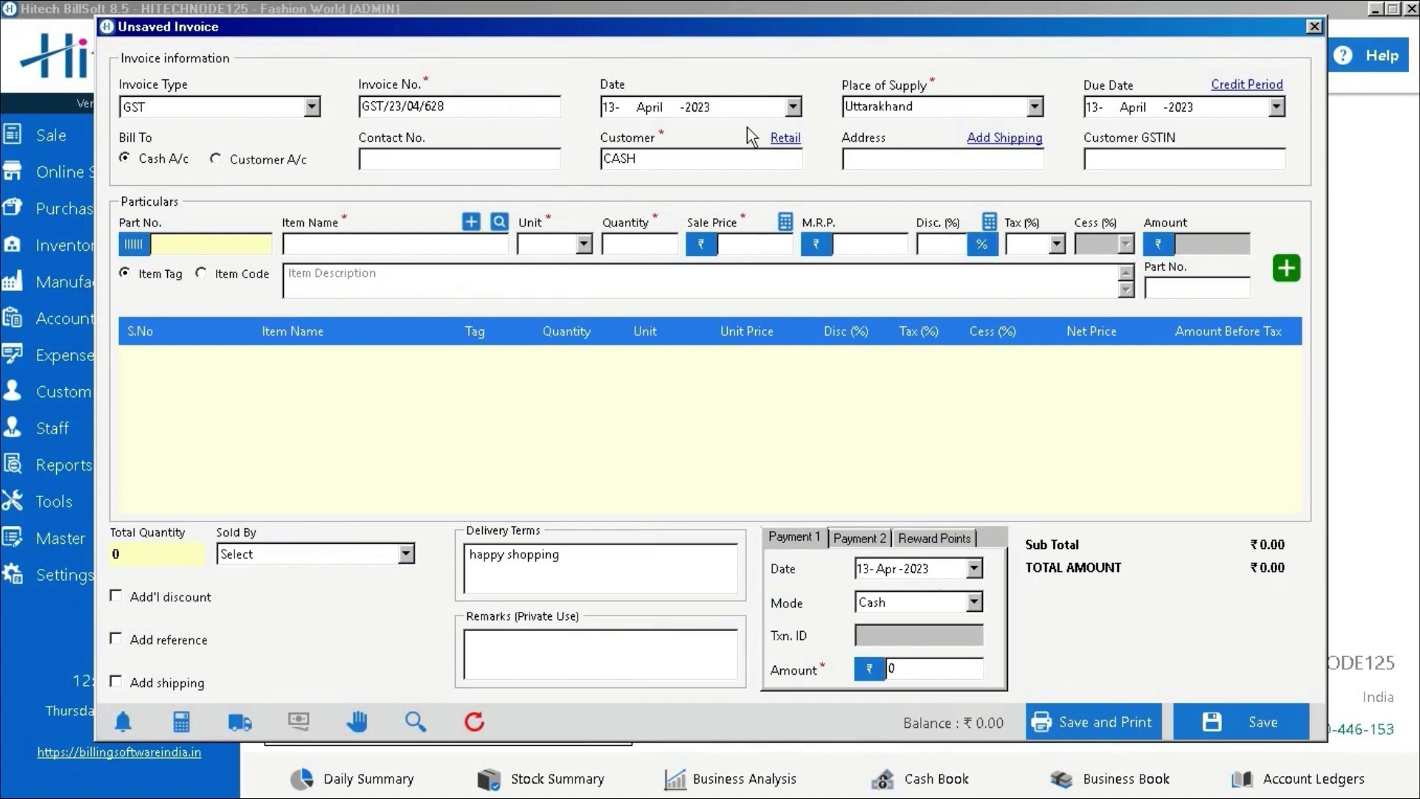
left_click(756, 109)
key("Tab")
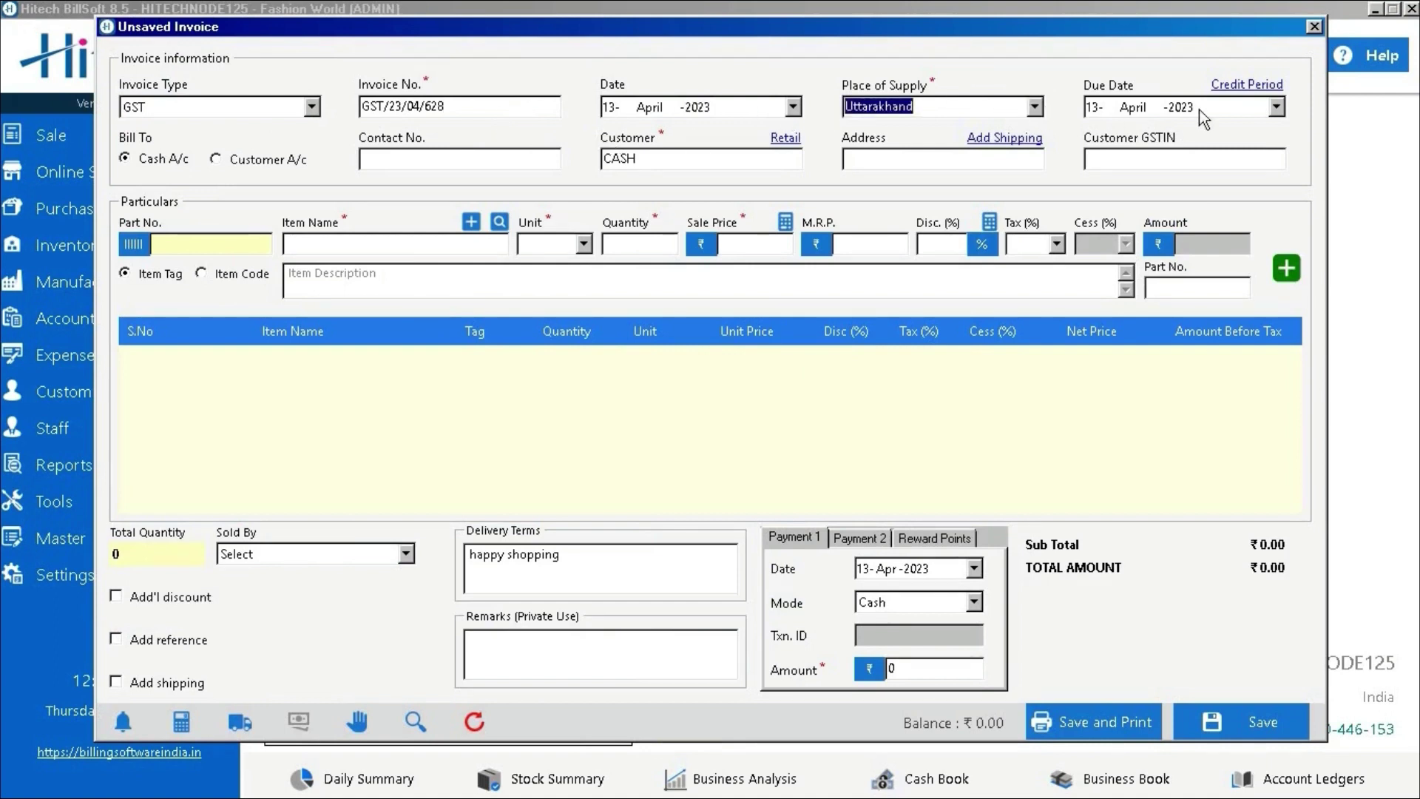
Set the due date as a 10-day credit period
left_click(1276, 107)
left_click(1261, 90)
left_click(1261, 90)
type("10")
key("Return")
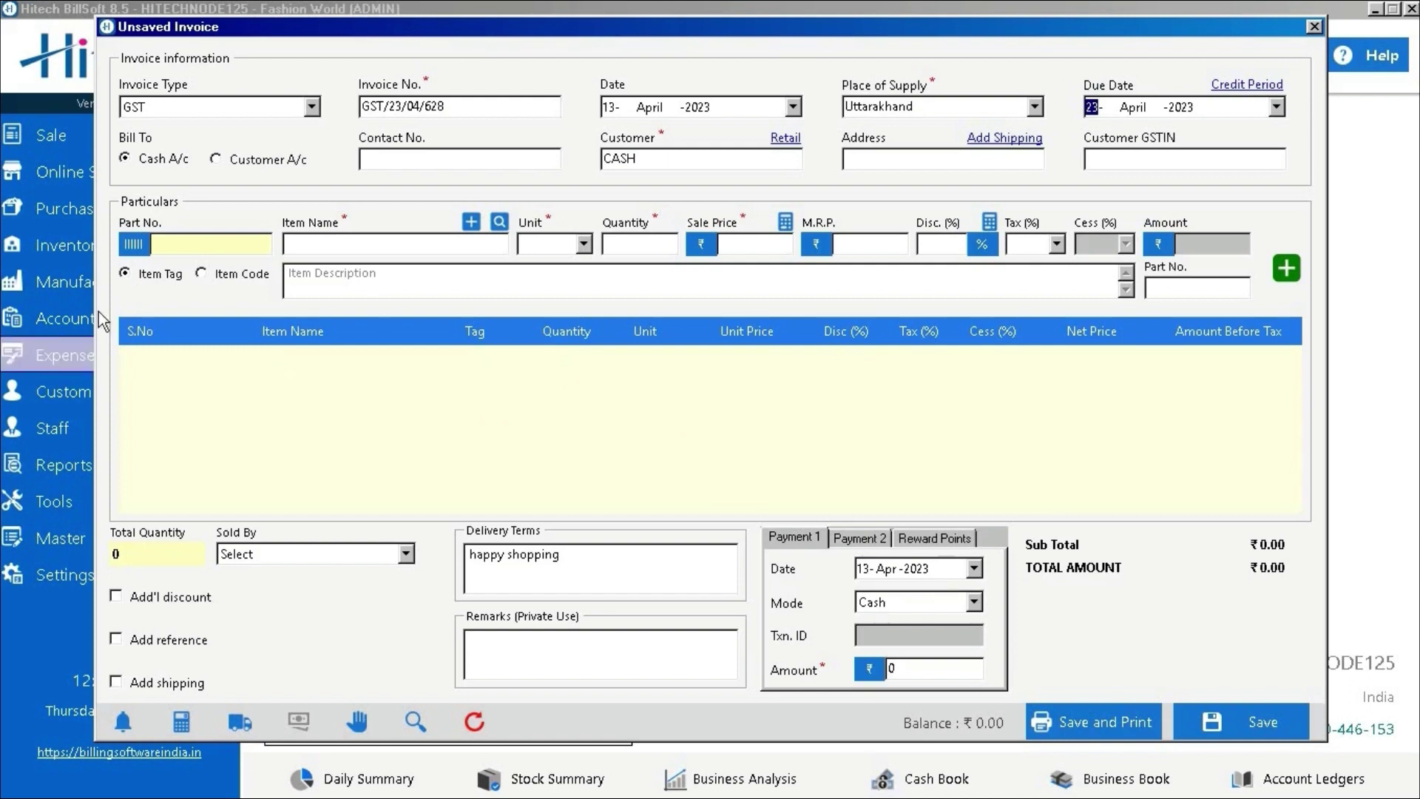
Bill the invoice to a customer account and pick the saved customer
left_click(178, 159)
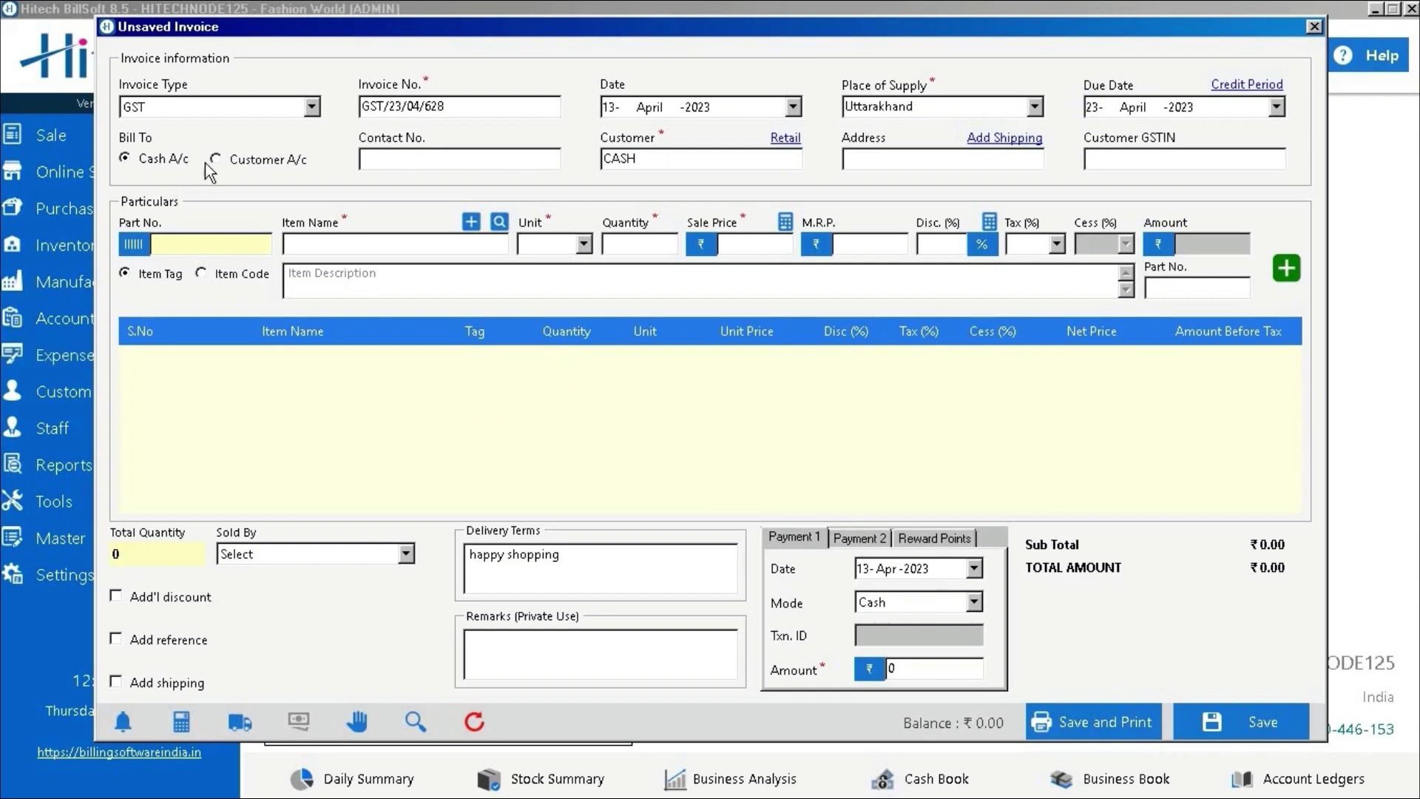
left_click(189, 168)
left_click(260, 163)
left_click(438, 160)
left_click(794, 160)
left_click(699, 445)
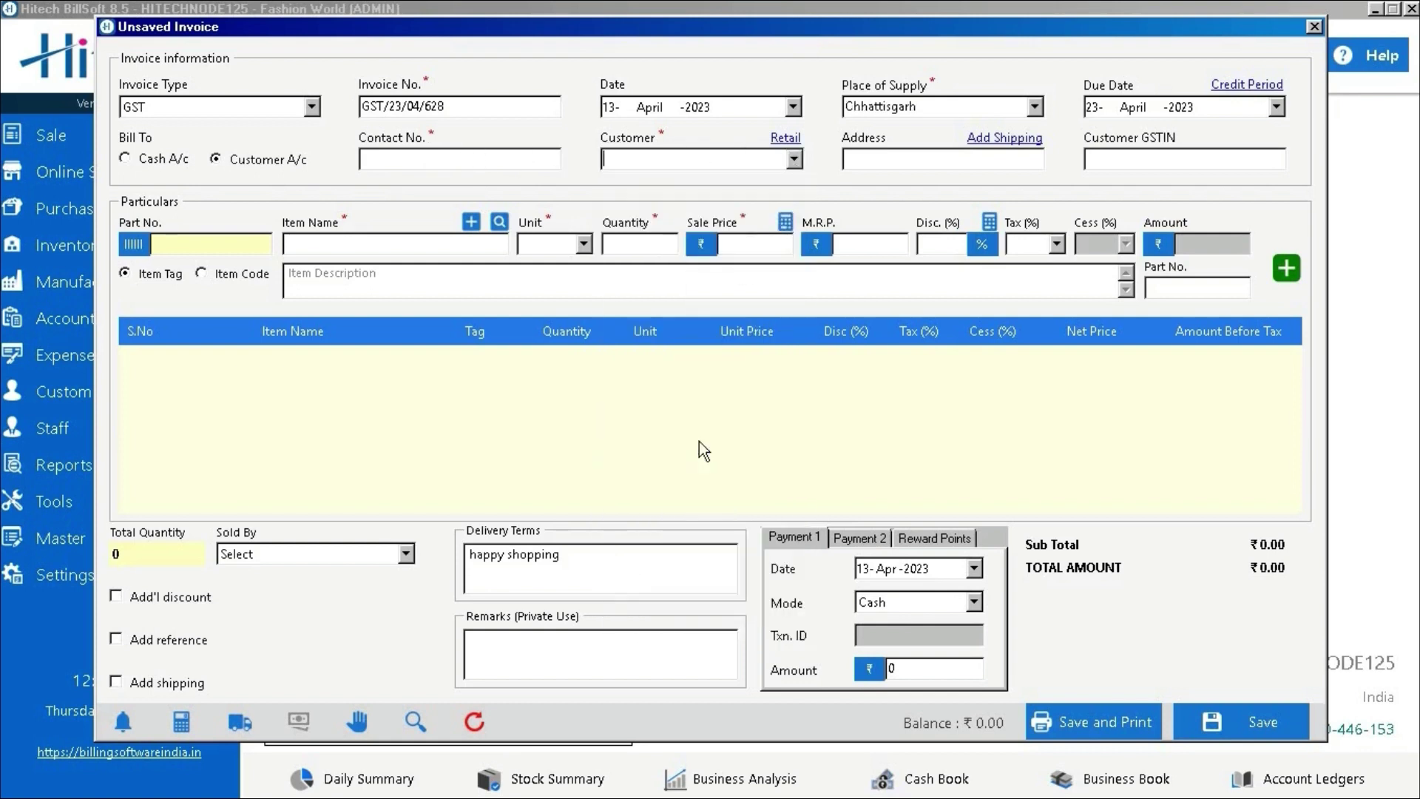
Add an ADIDAS SHOES line looked up by item code, at sale price 500
left_click(982, 160)
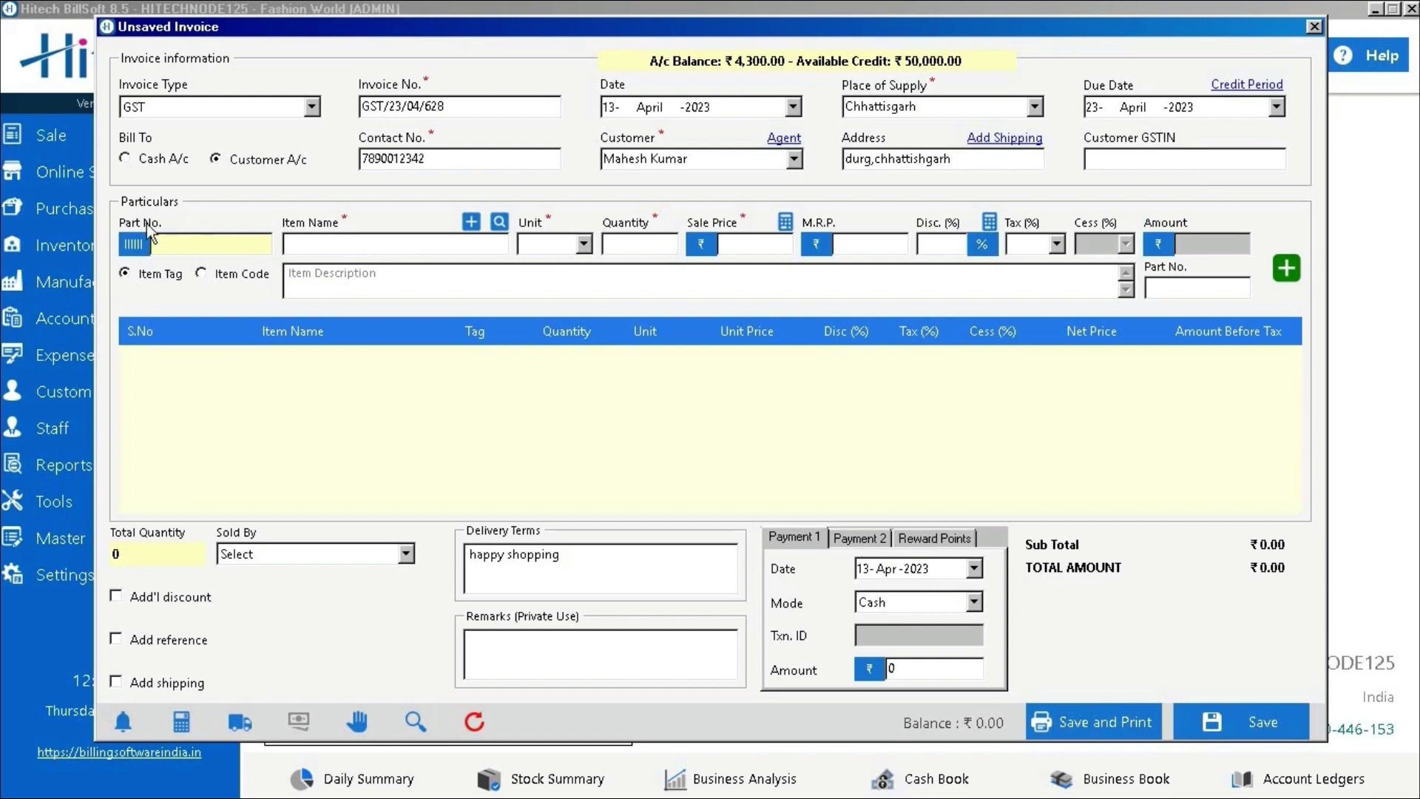
left_click(173, 288)
left_click(242, 282)
left_click(361, 248)
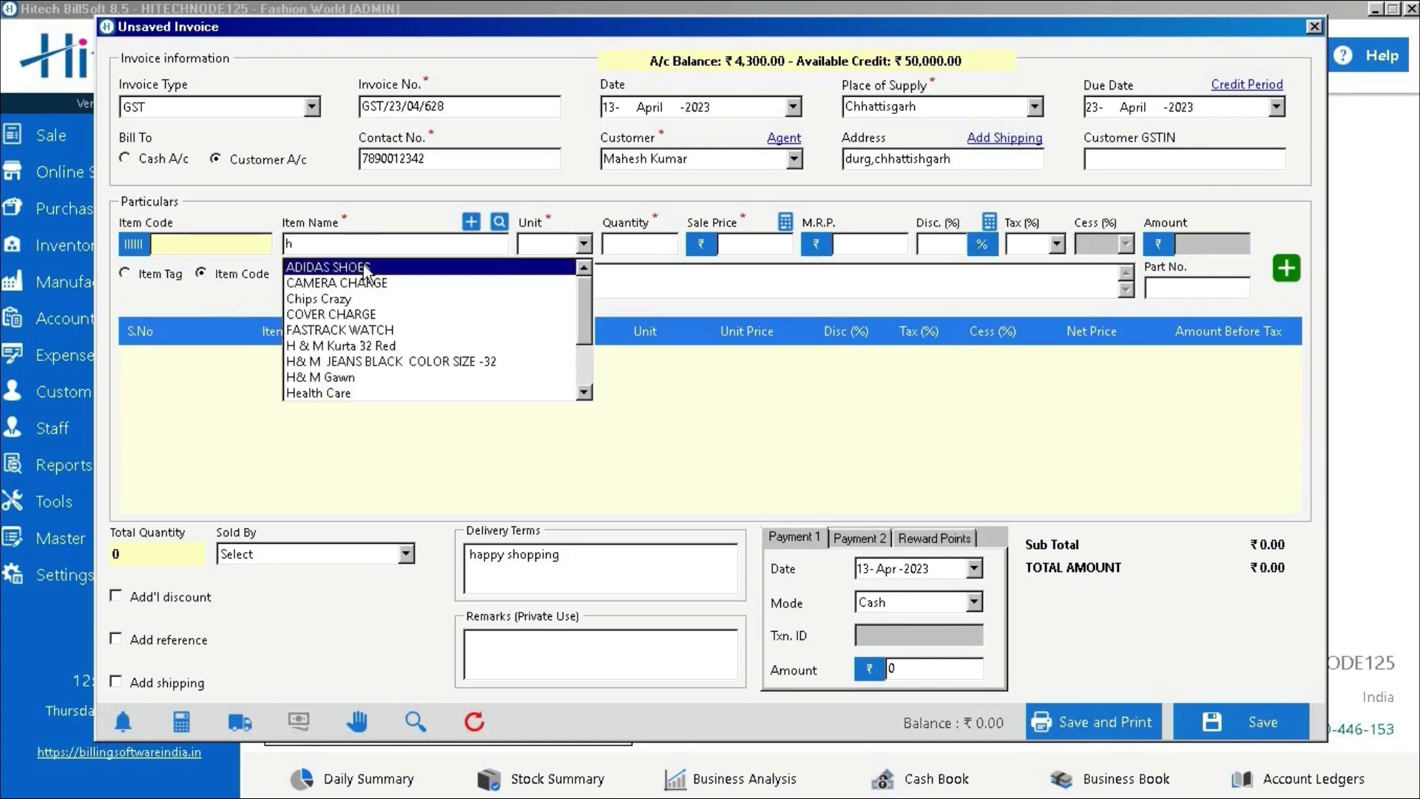
left_click(363, 264)
key("Tab")
key("Tab")
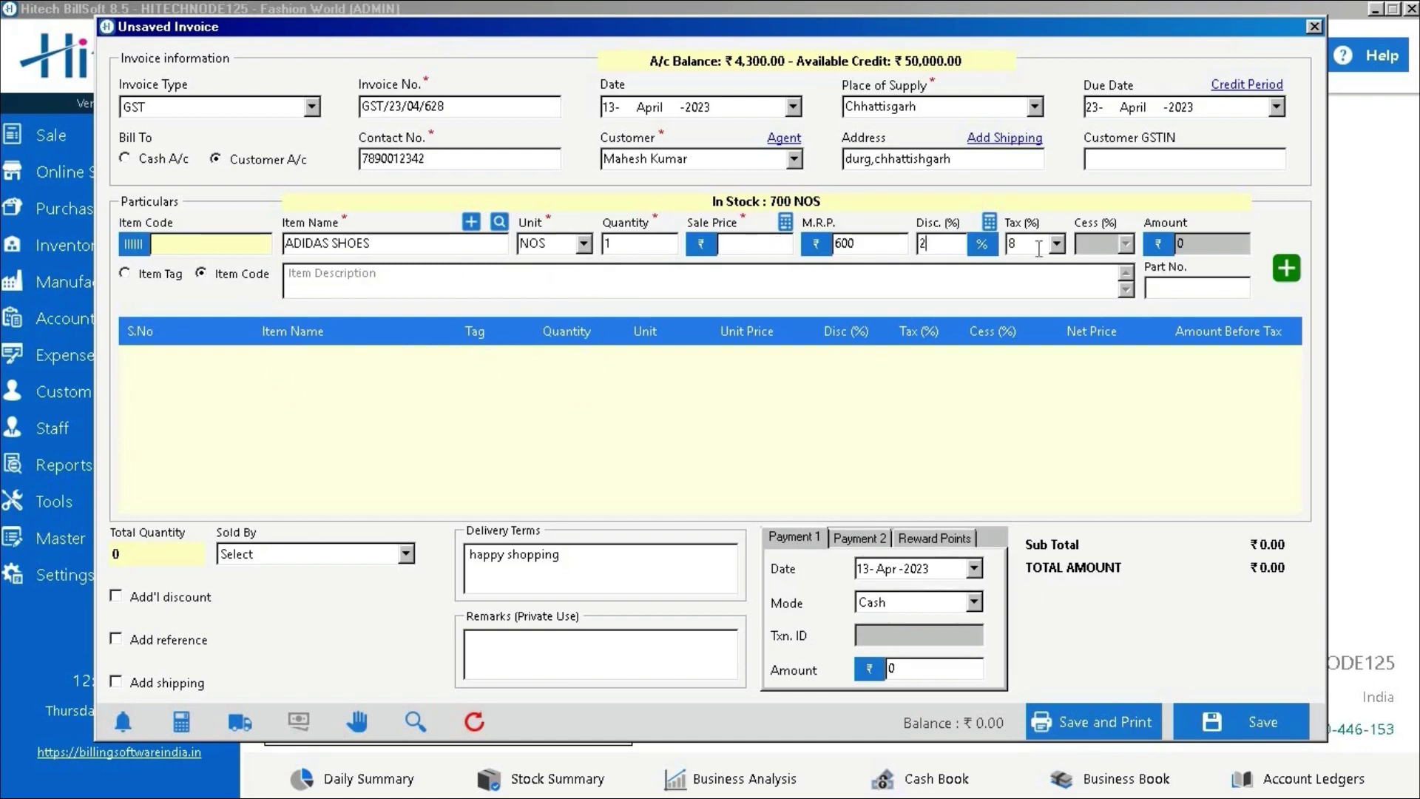
type("700")
key("BackSpace")
key("BackSpace")
key("BackSpace")
type("500")
left_click(1285, 269)
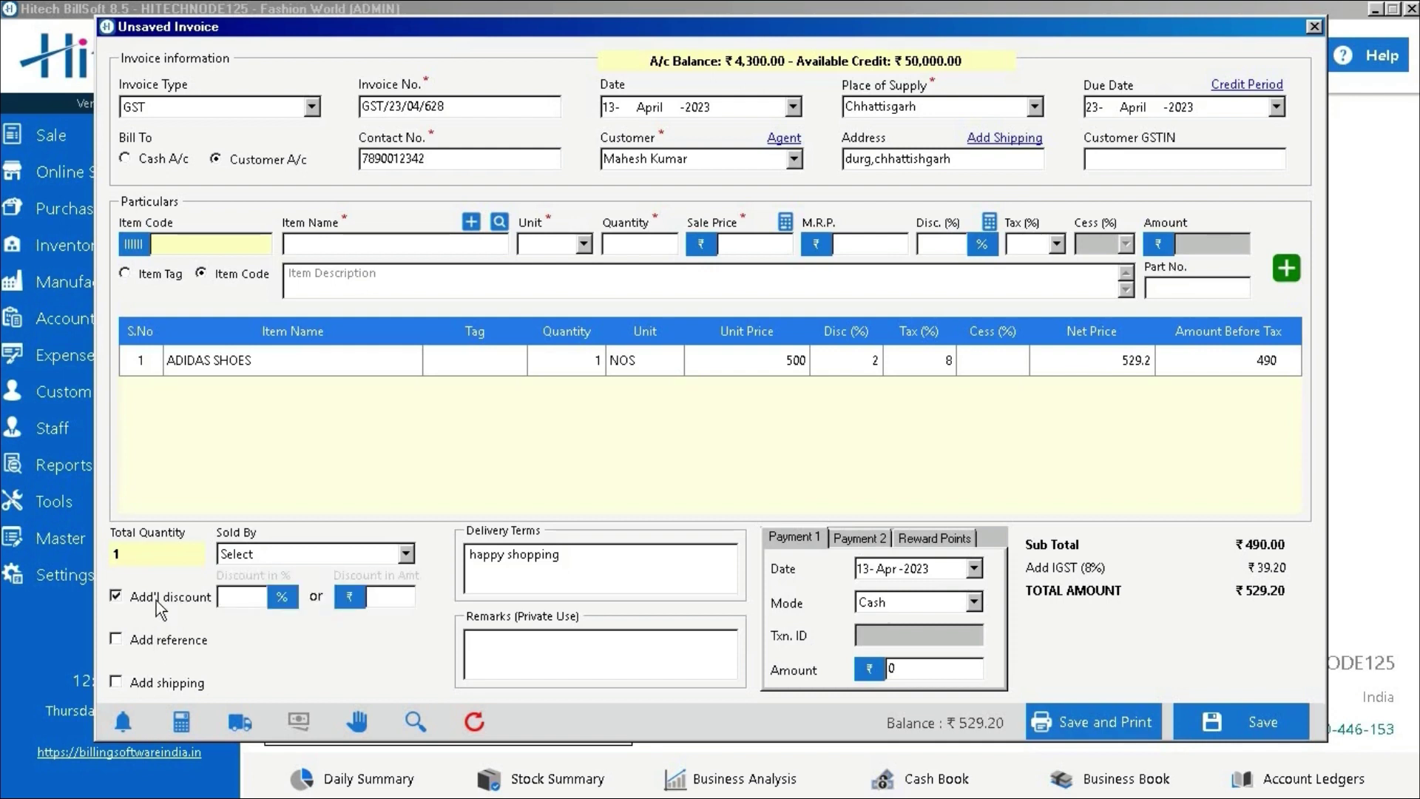
left_click(145, 641)
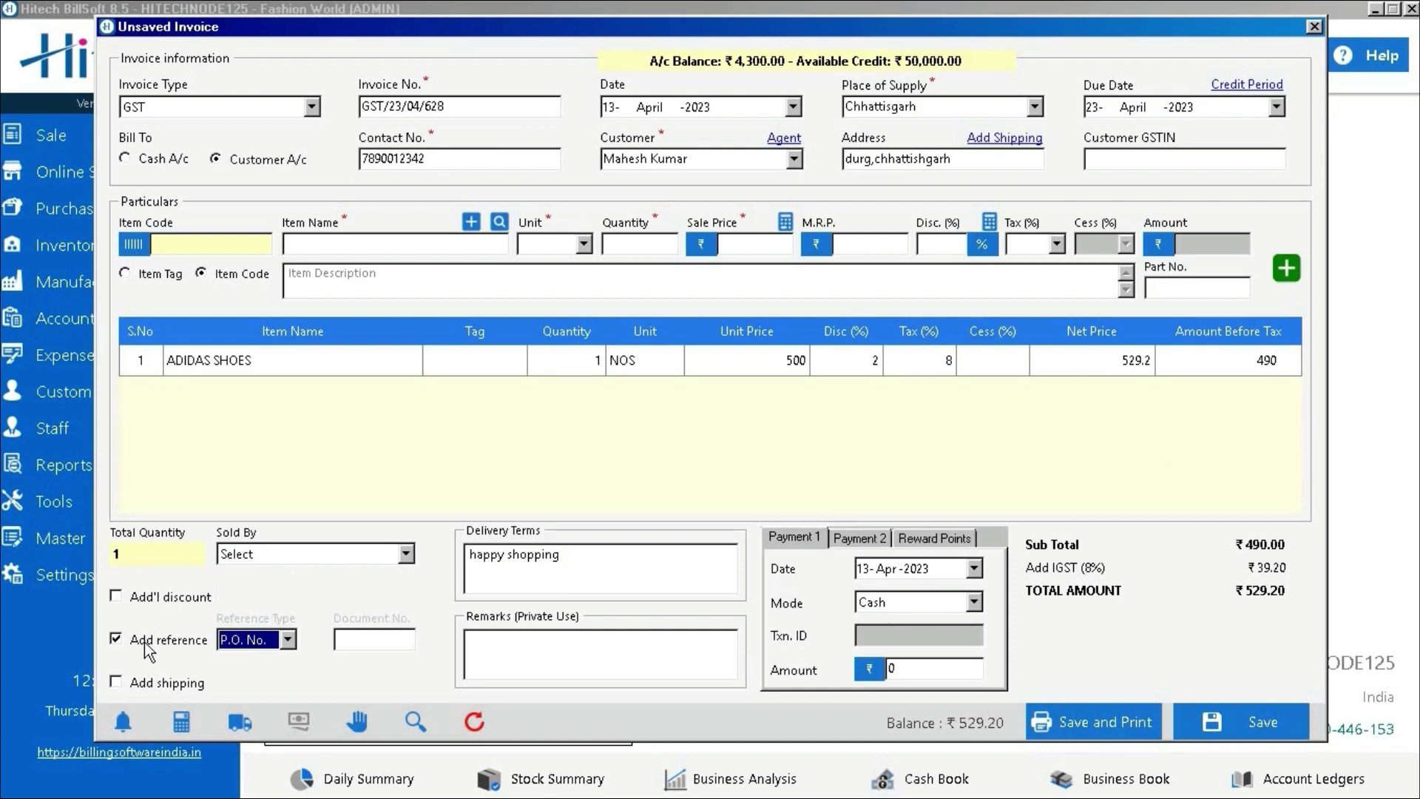
left_click(286, 640)
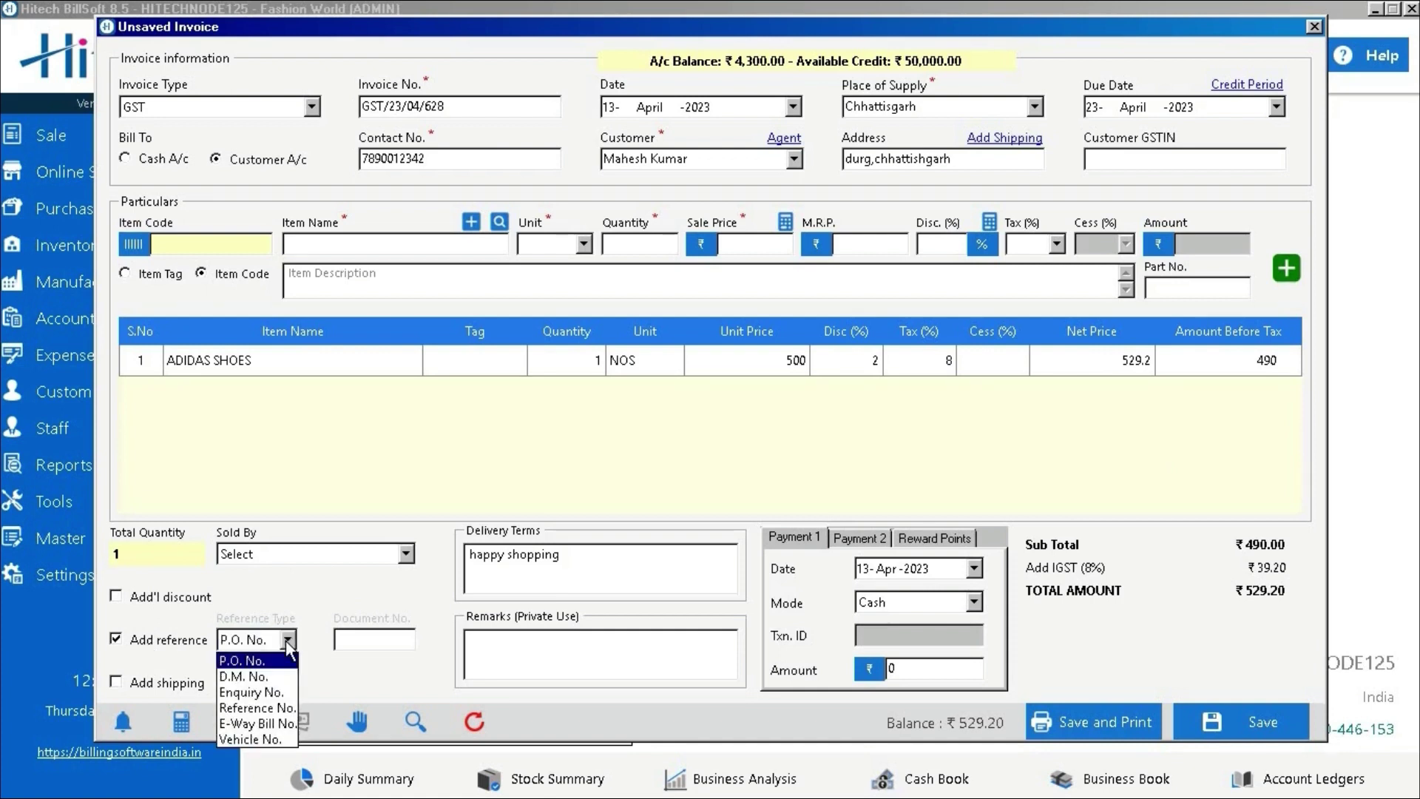
left_click(141, 649)
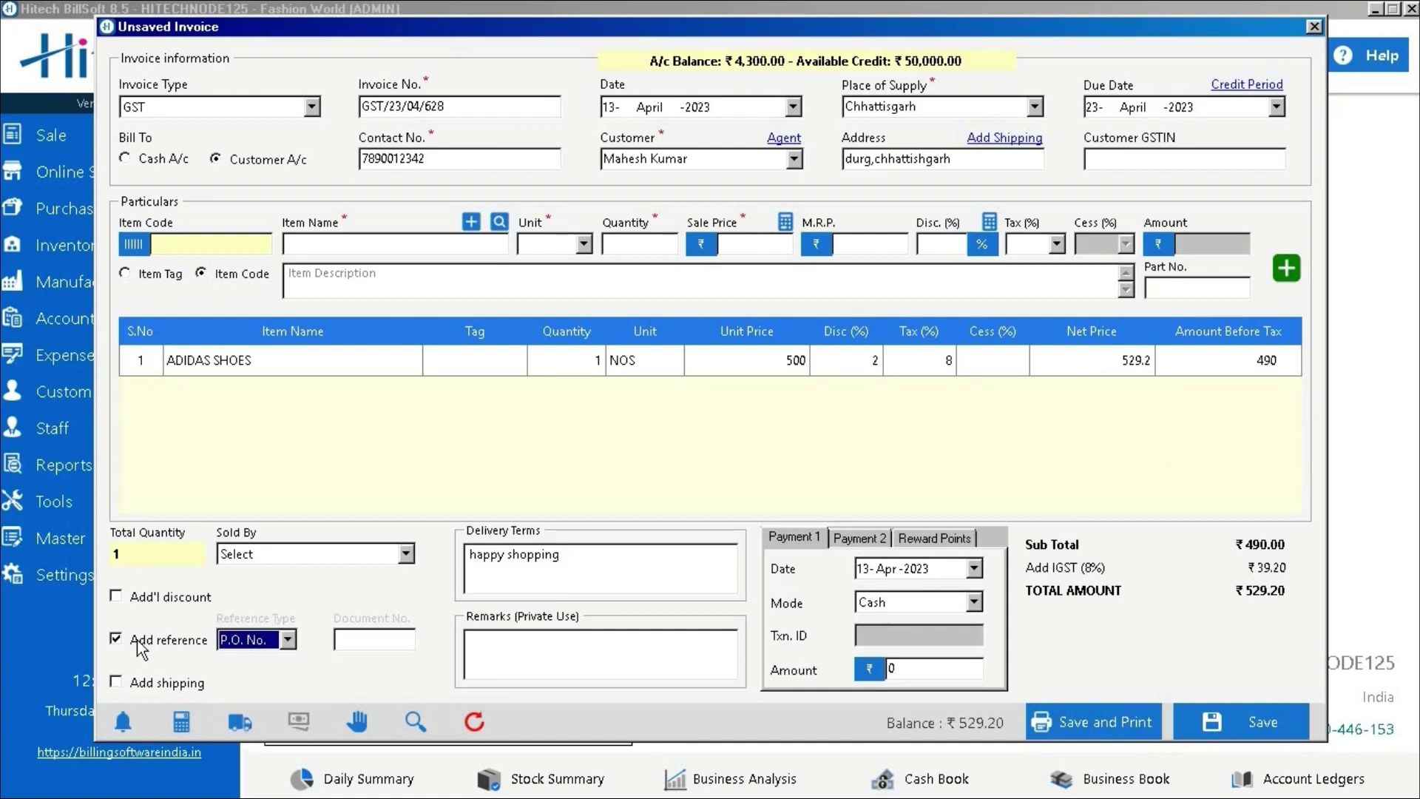
left_click(141, 648)
left_click(131, 690)
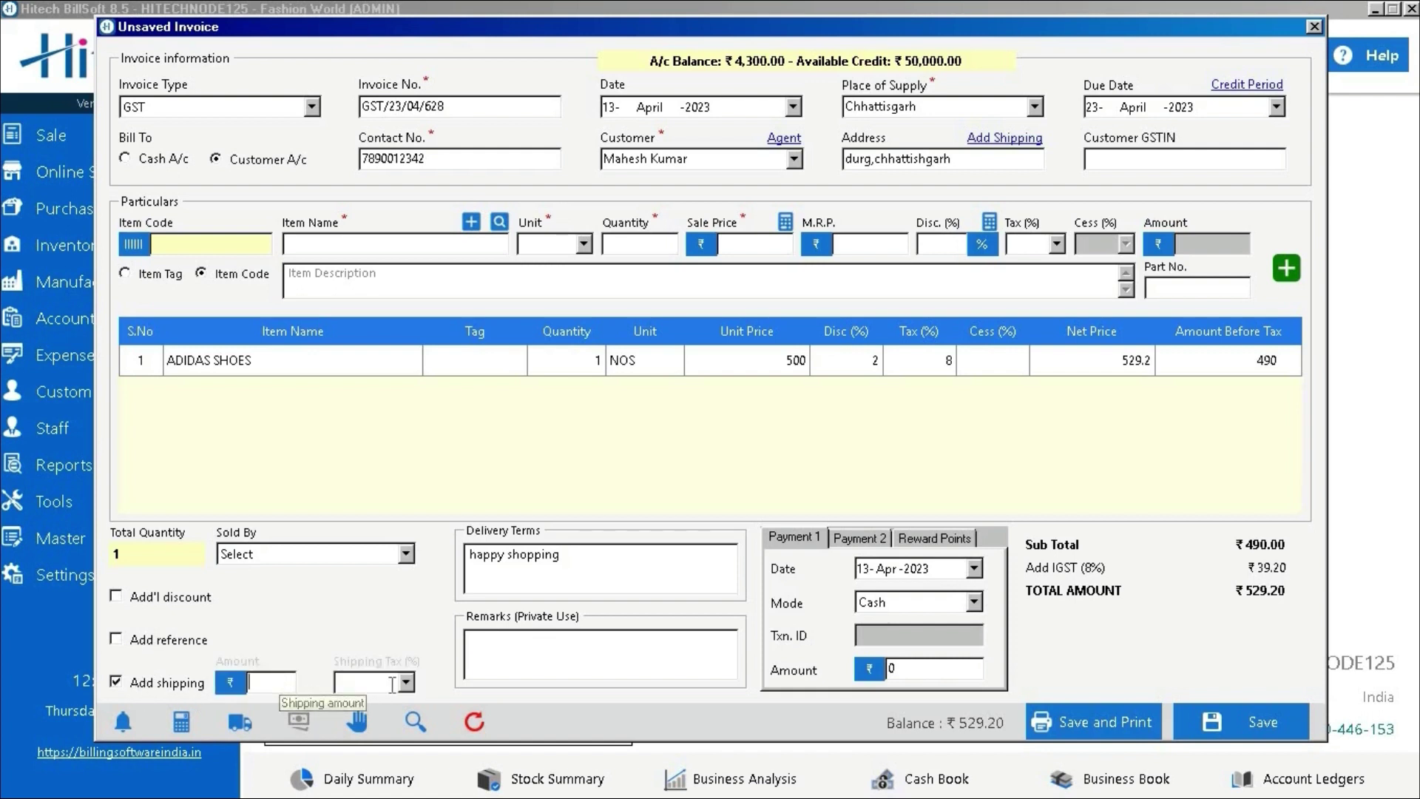
left_click(185, 684)
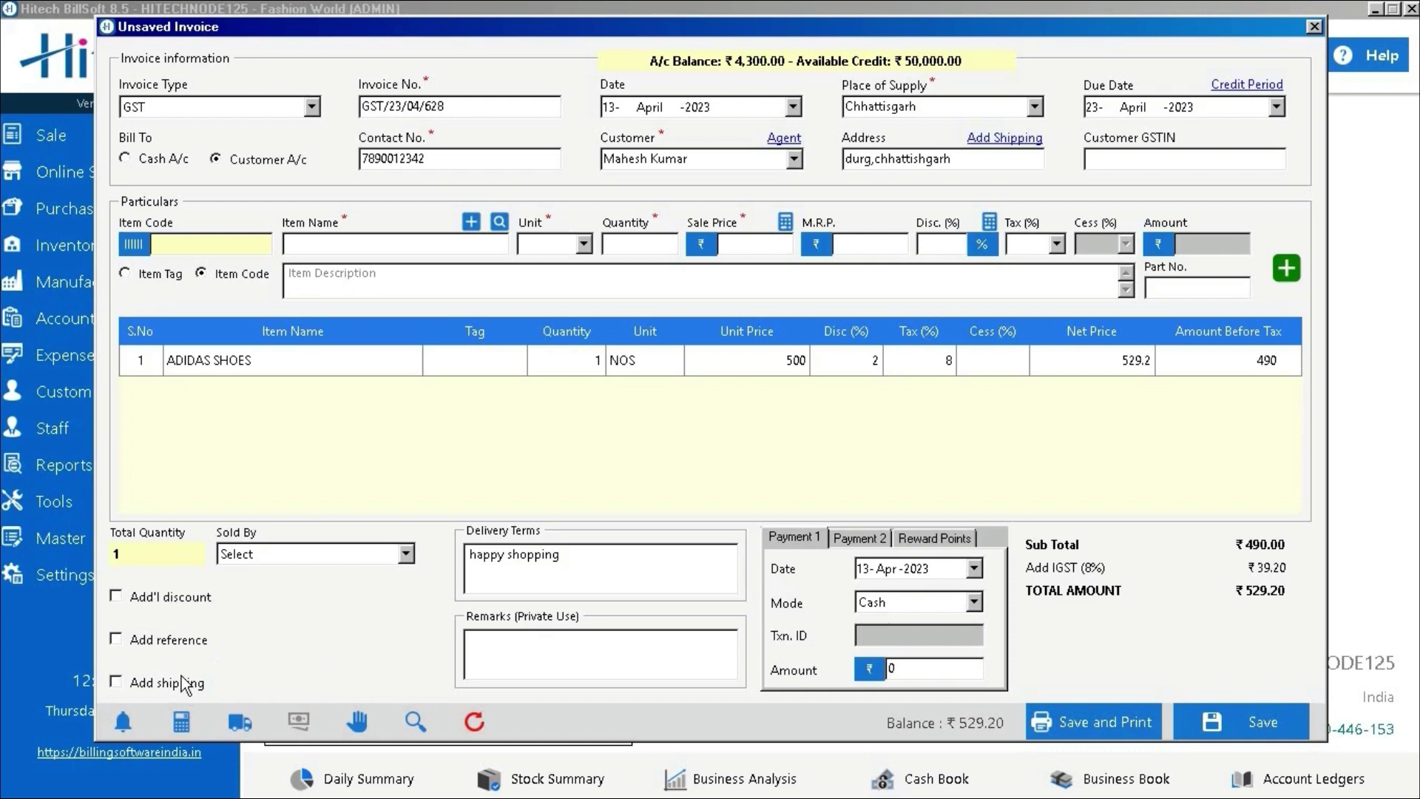
left_click(565, 648)
left_click(840, 537)
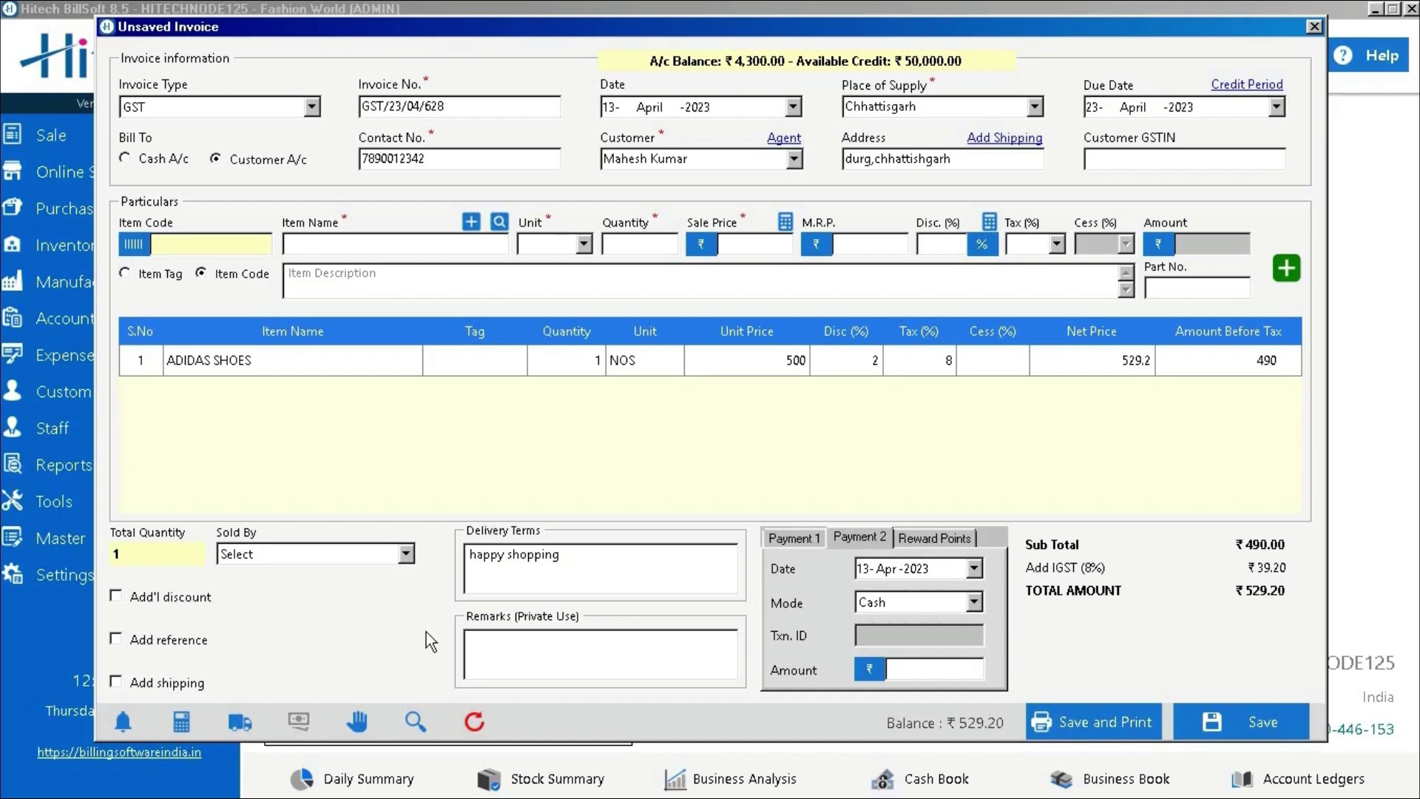
Hold the ADIDAS SHOES invoice, leaving a blank INV-026 invoice
left_click(361, 723)
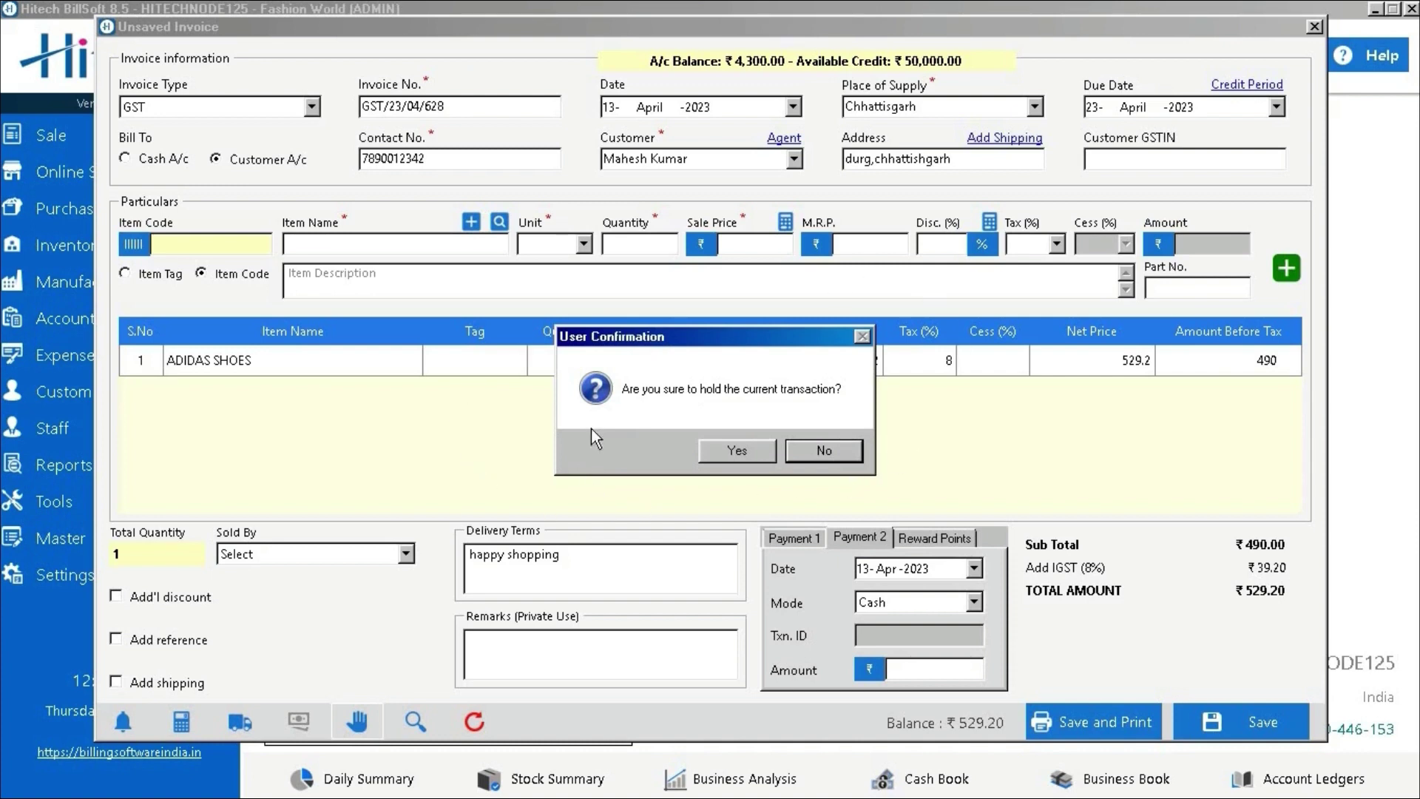
left_click(721, 454)
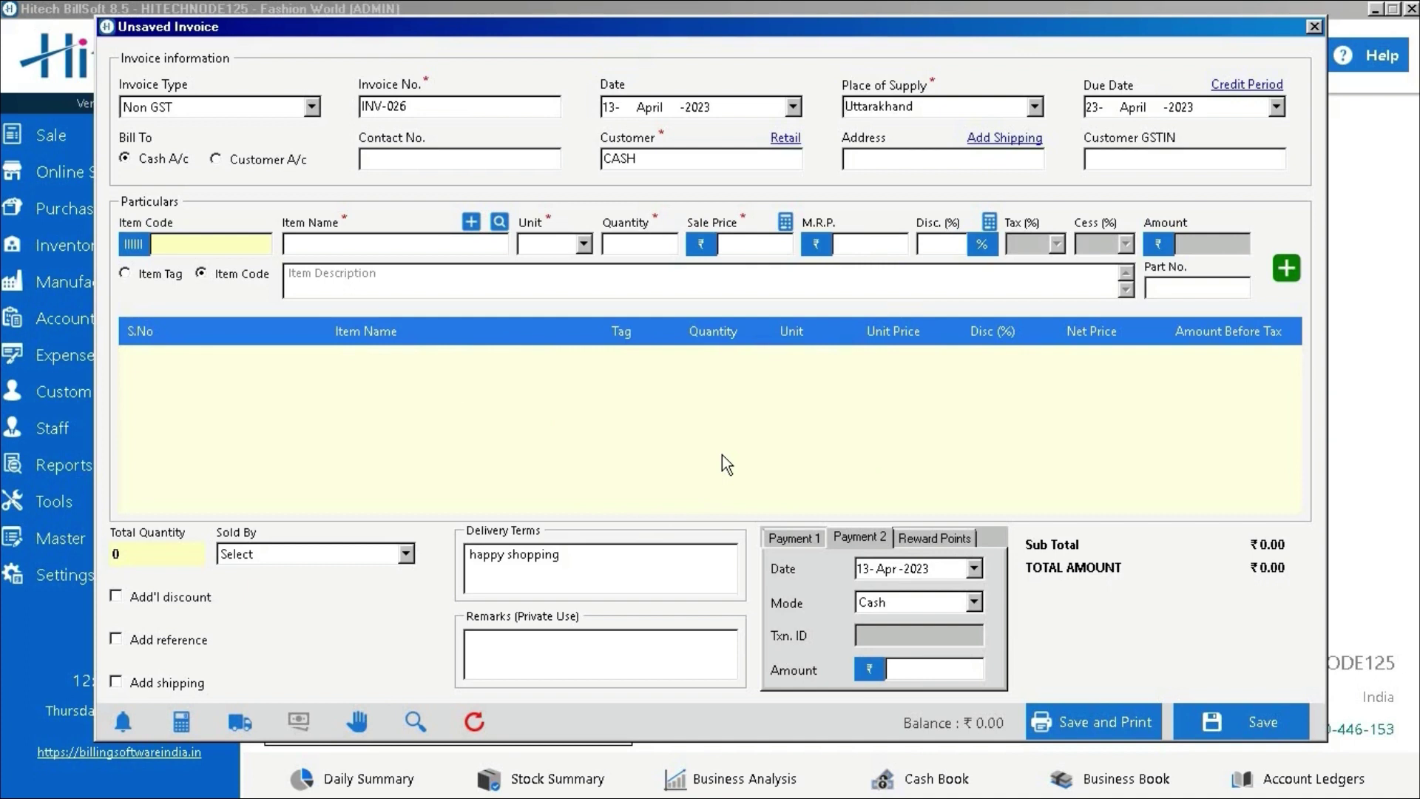
Make the new invoice a GST cash bill and enter the customer's name
left_click(229, 161)
left_click(176, 160)
left_click(283, 107)
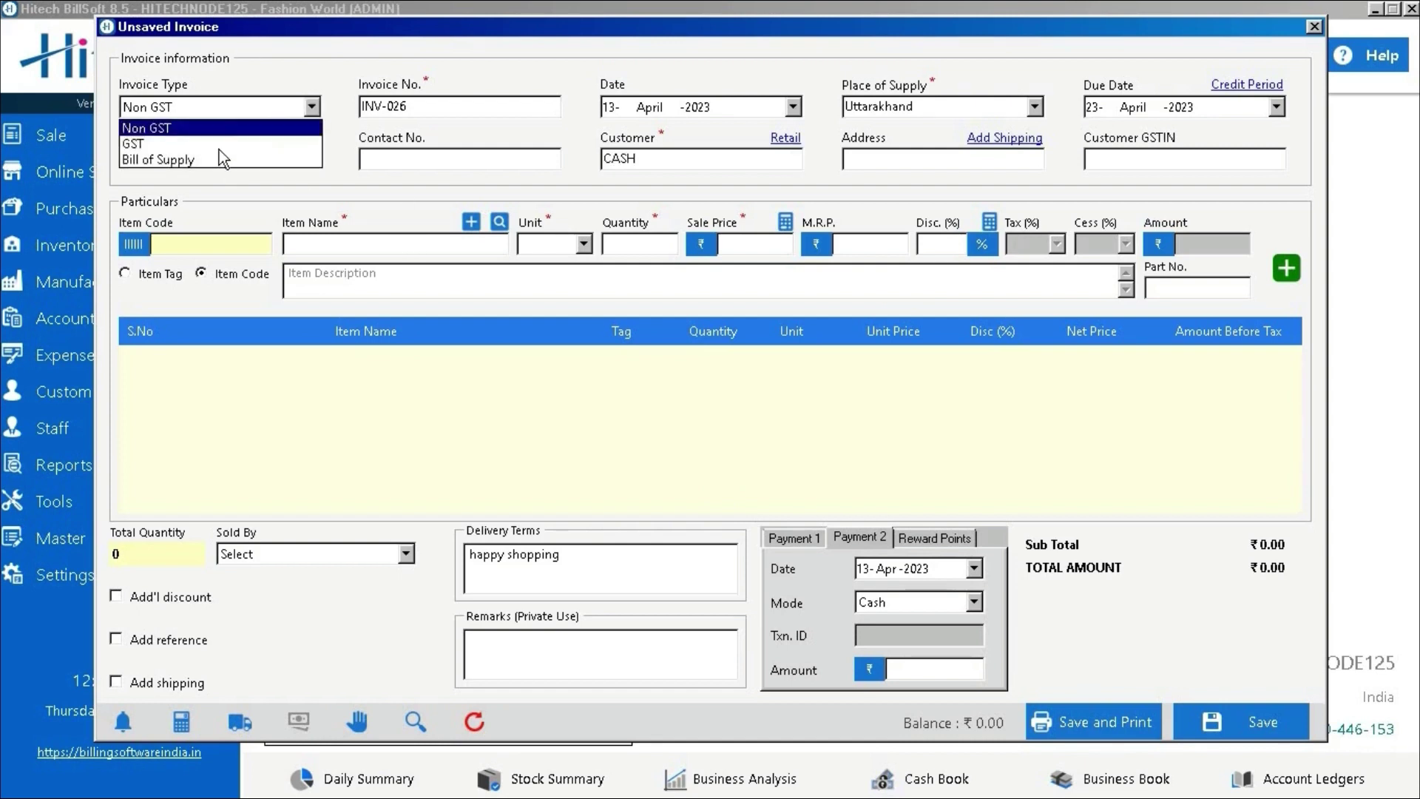
left_click(218, 142)
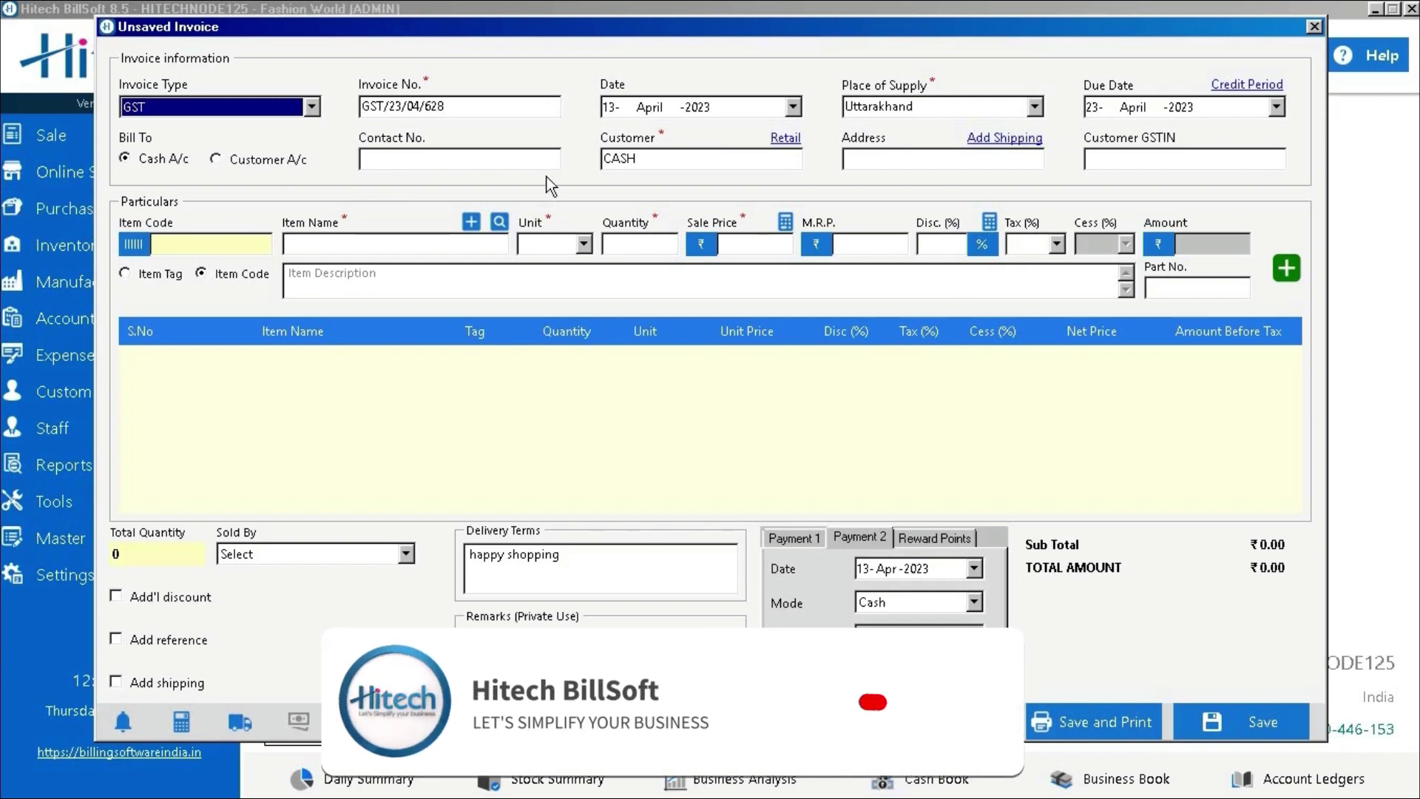
left_click(673, 164)
key("BackSpace")
key("BackSpace")
key("BackSpace")
key("BackSpace")
type("ra")
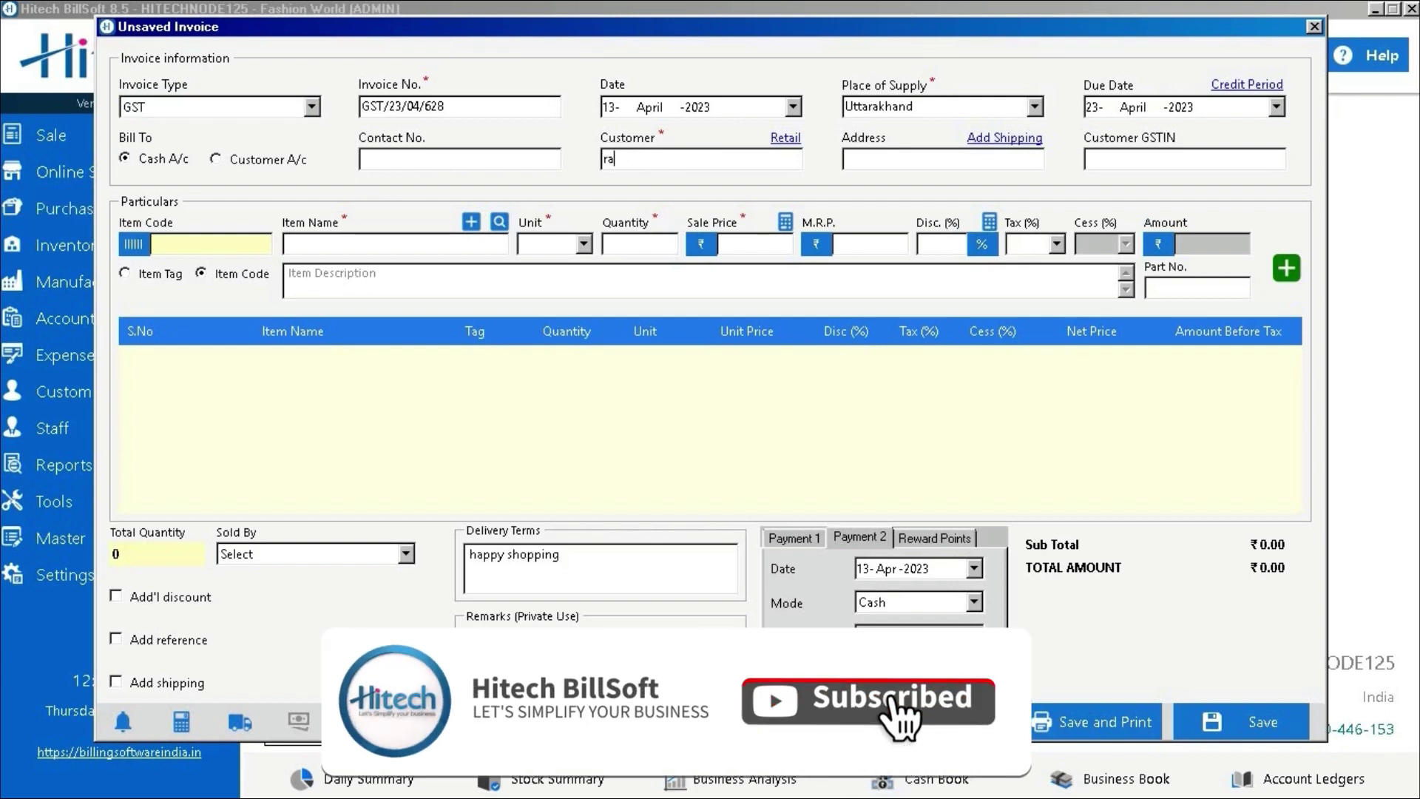
type("mesh")
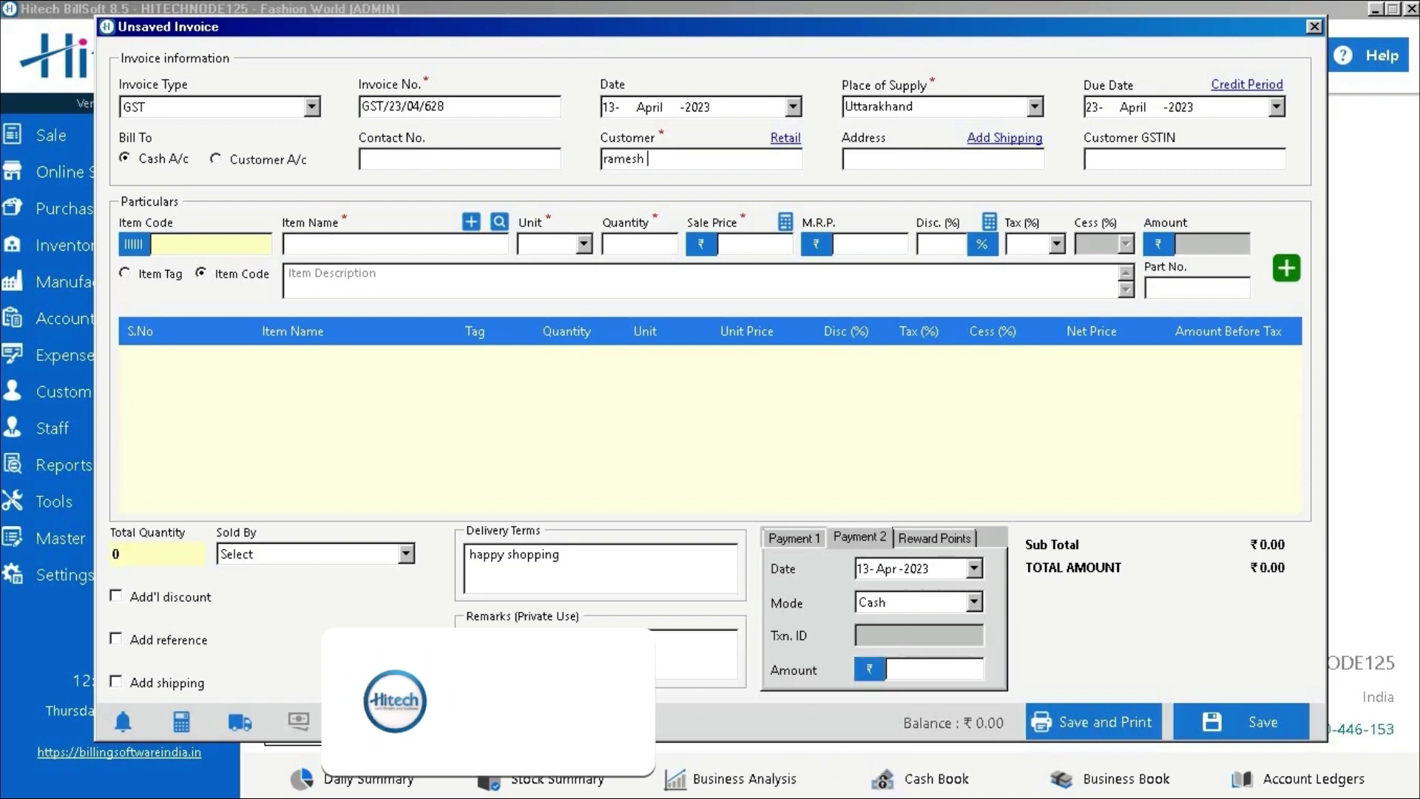
left_click(872, 169)
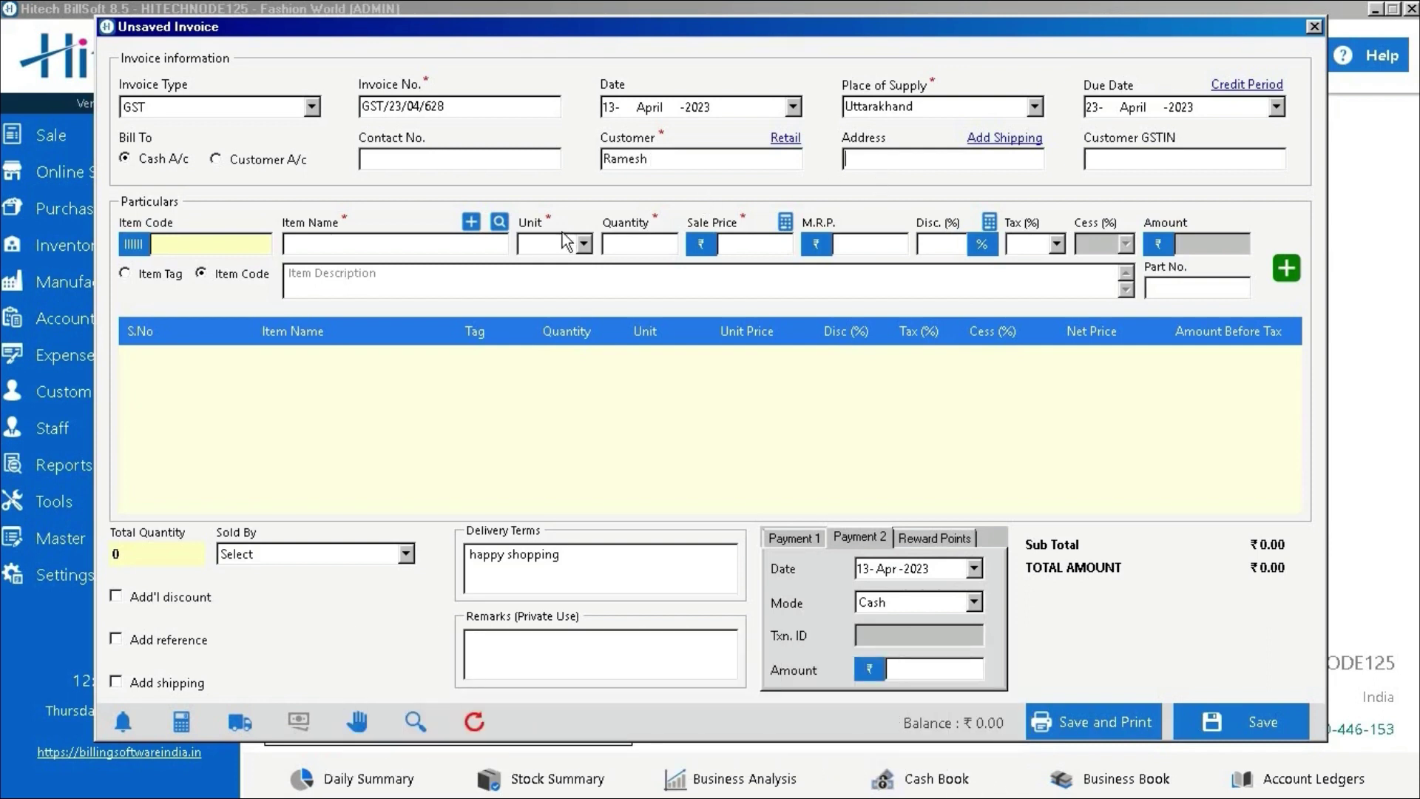
Add a CAMERA CHARGE line, 1 NOS at ₹1000
left_click(450, 242)
type("h")
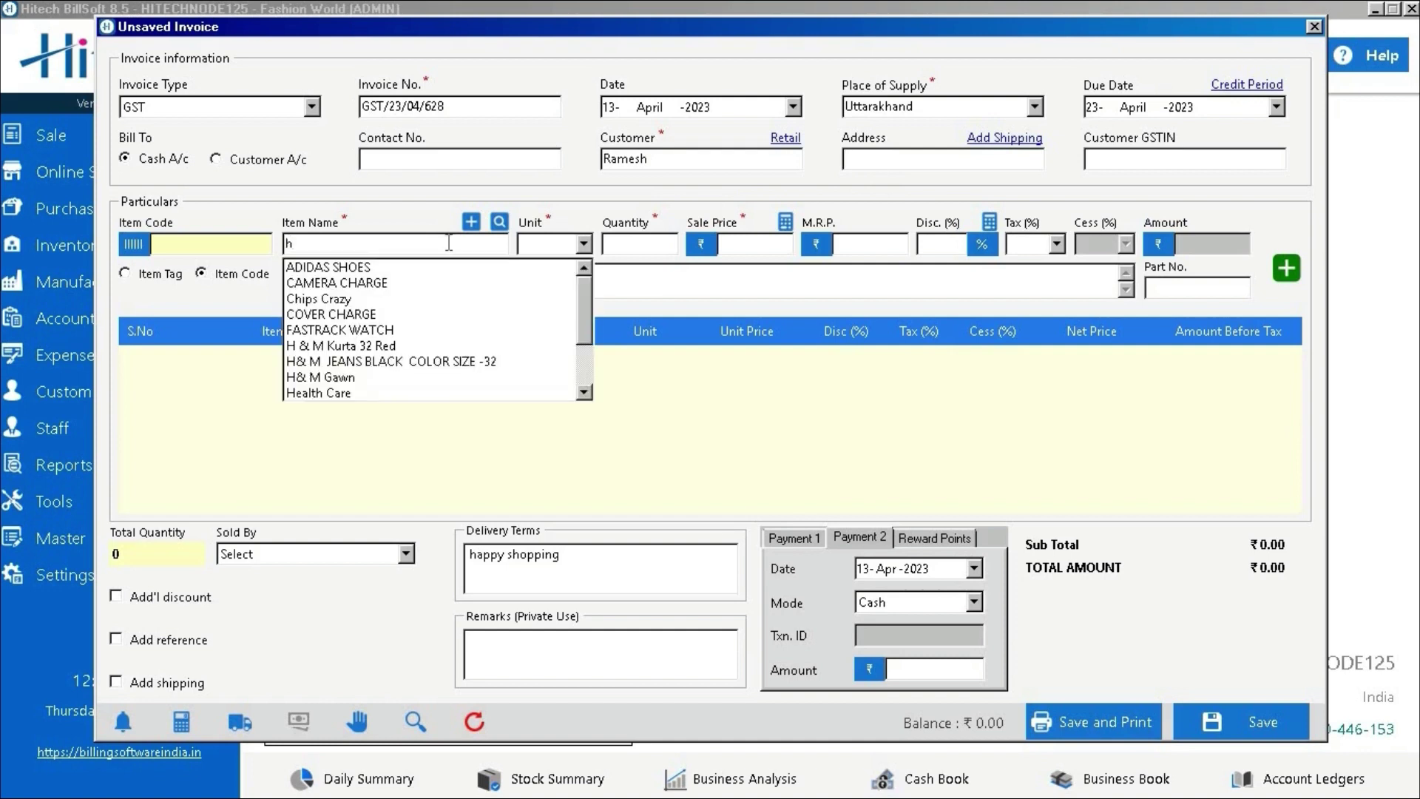
left_click(402, 280)
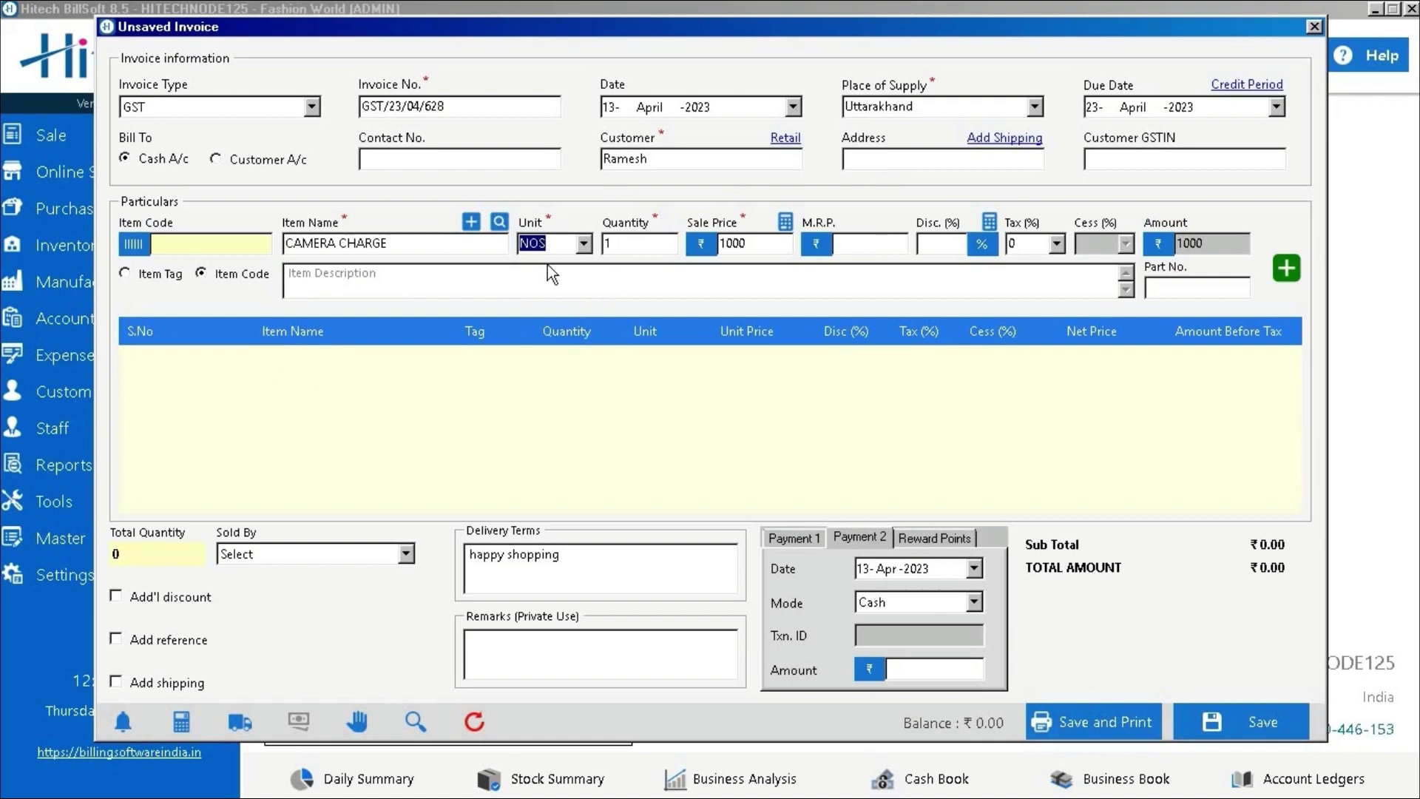
left_click(629, 248)
left_click(1283, 268)
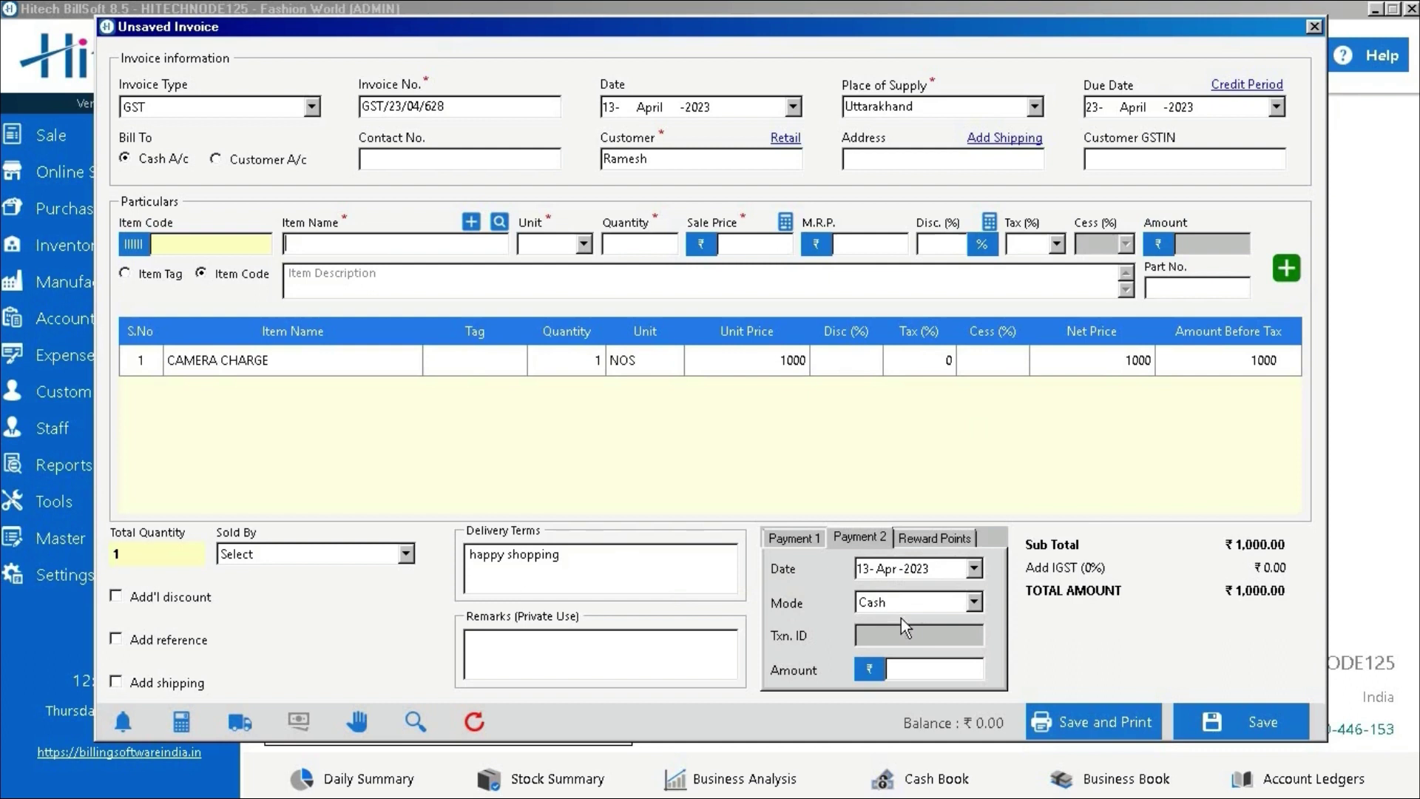
Enter a 1000 payment, save the invoice, and preview it in A4 Trend Style 4
left_click(930, 670)
type("1000")
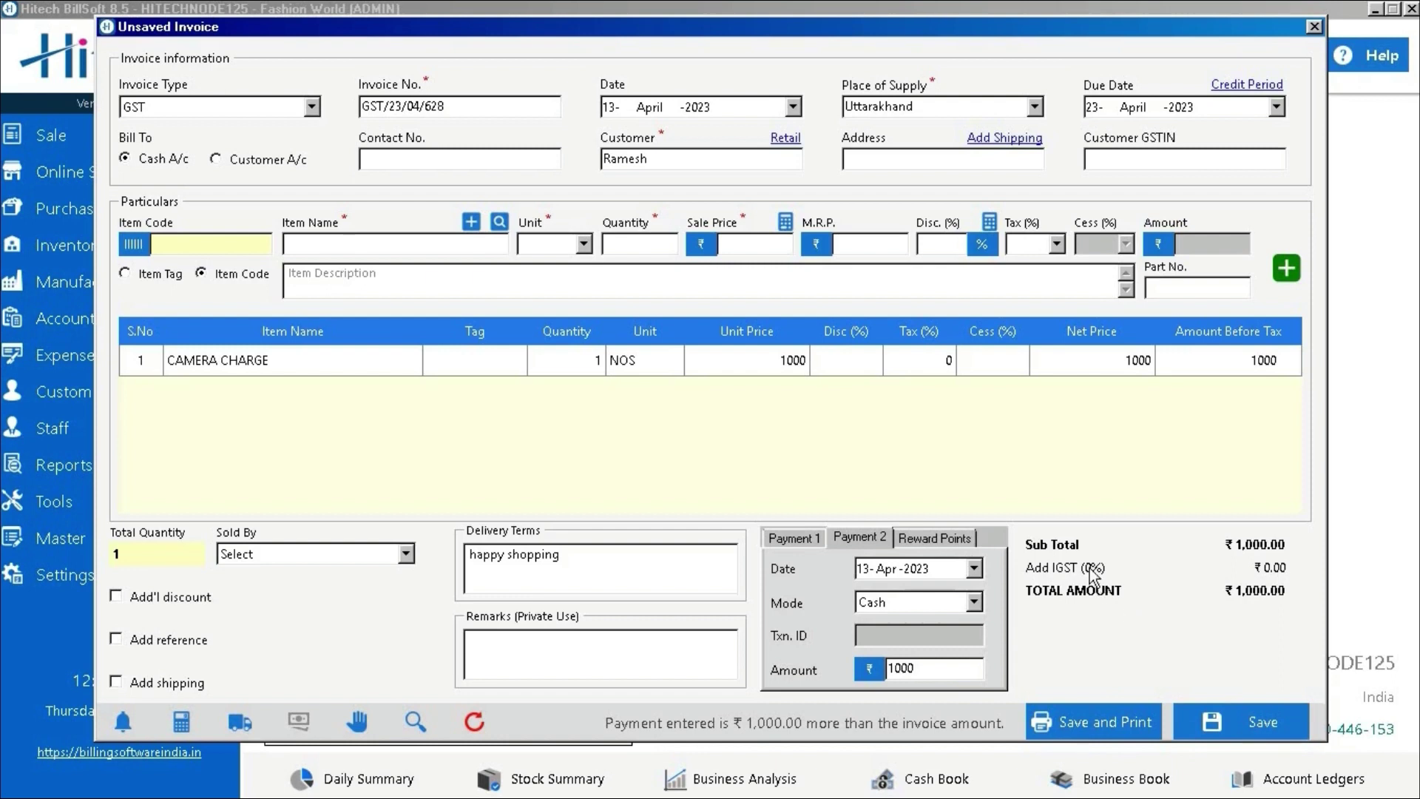
left_click(1187, 716)
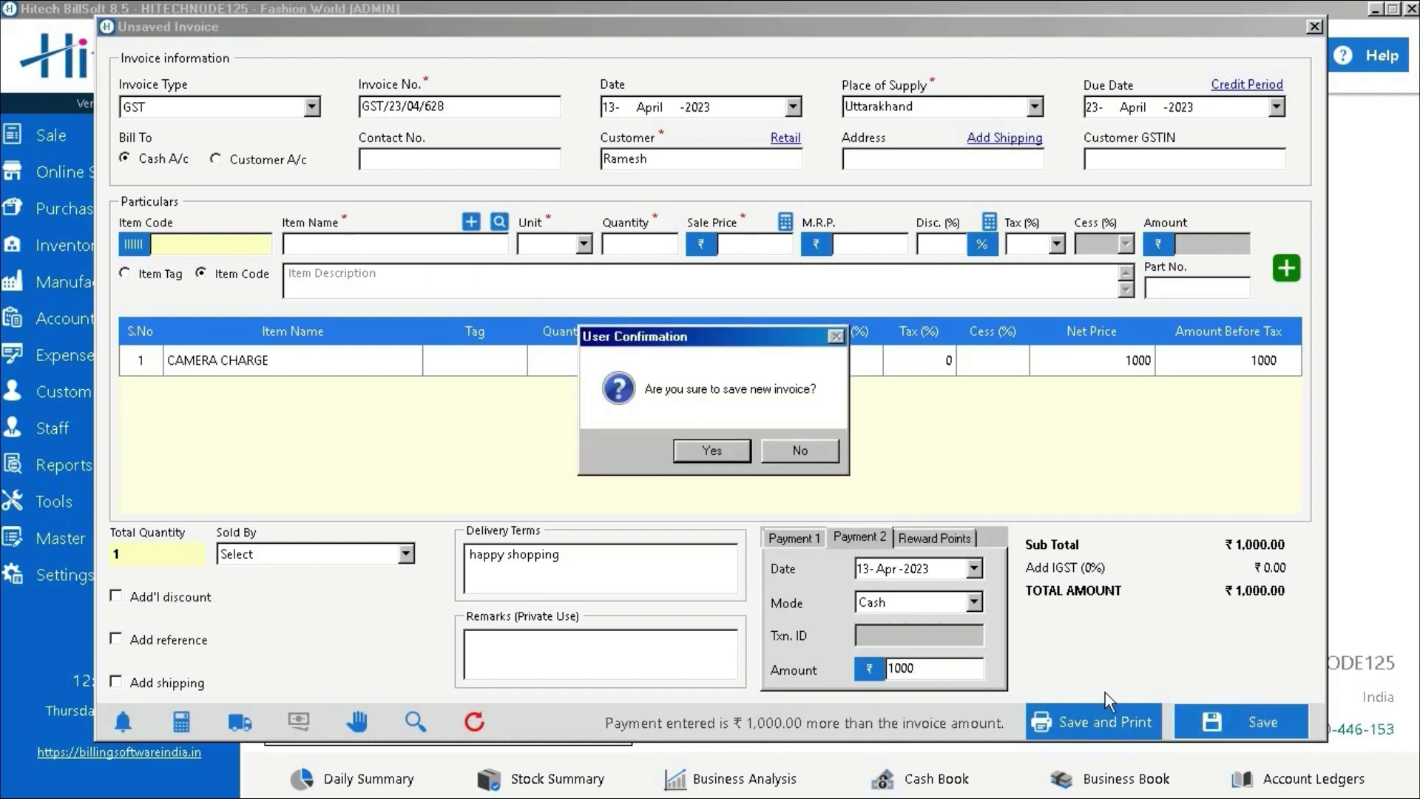
left_click(800, 451)
left_click(1078, 725)
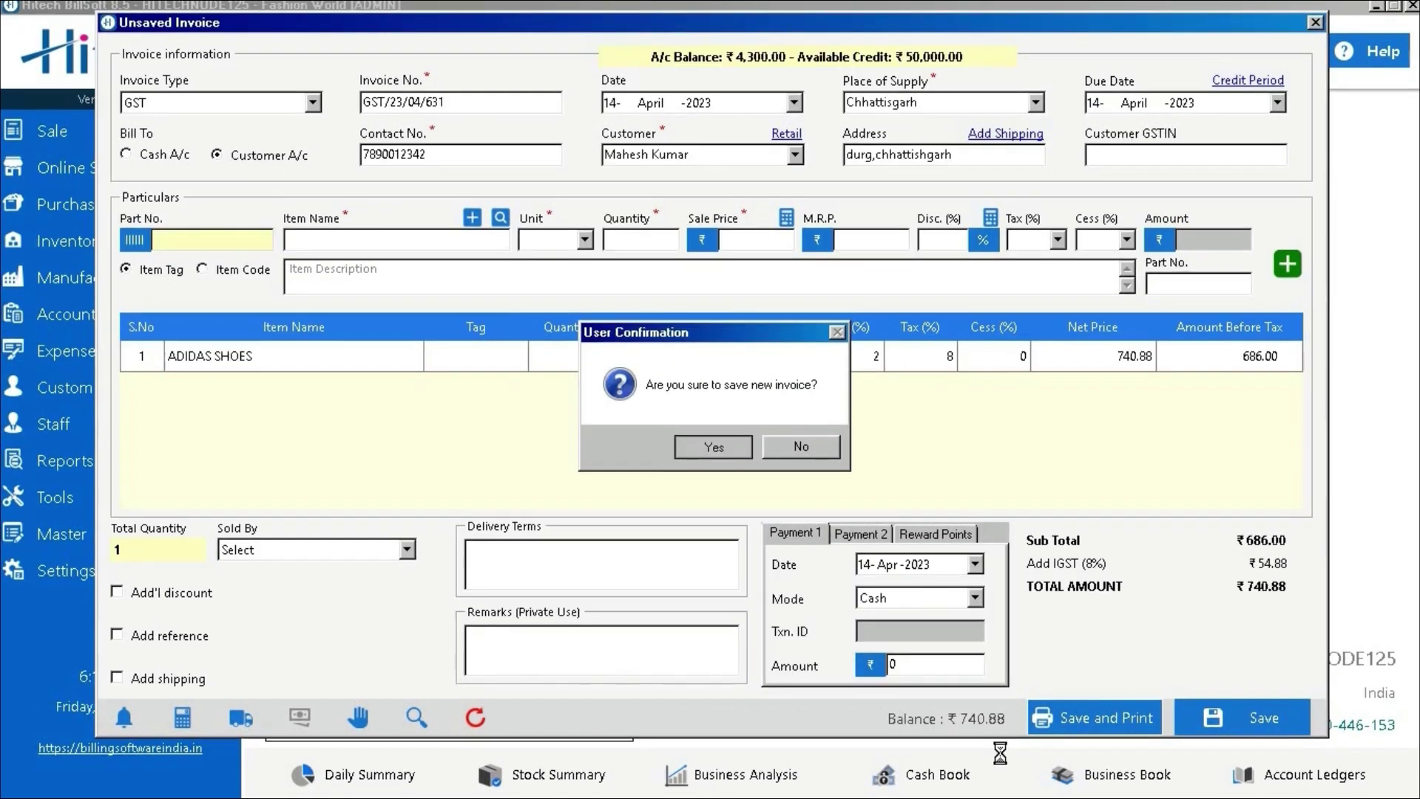
key("Return")
left_click(388, 289)
left_click(303, 399)
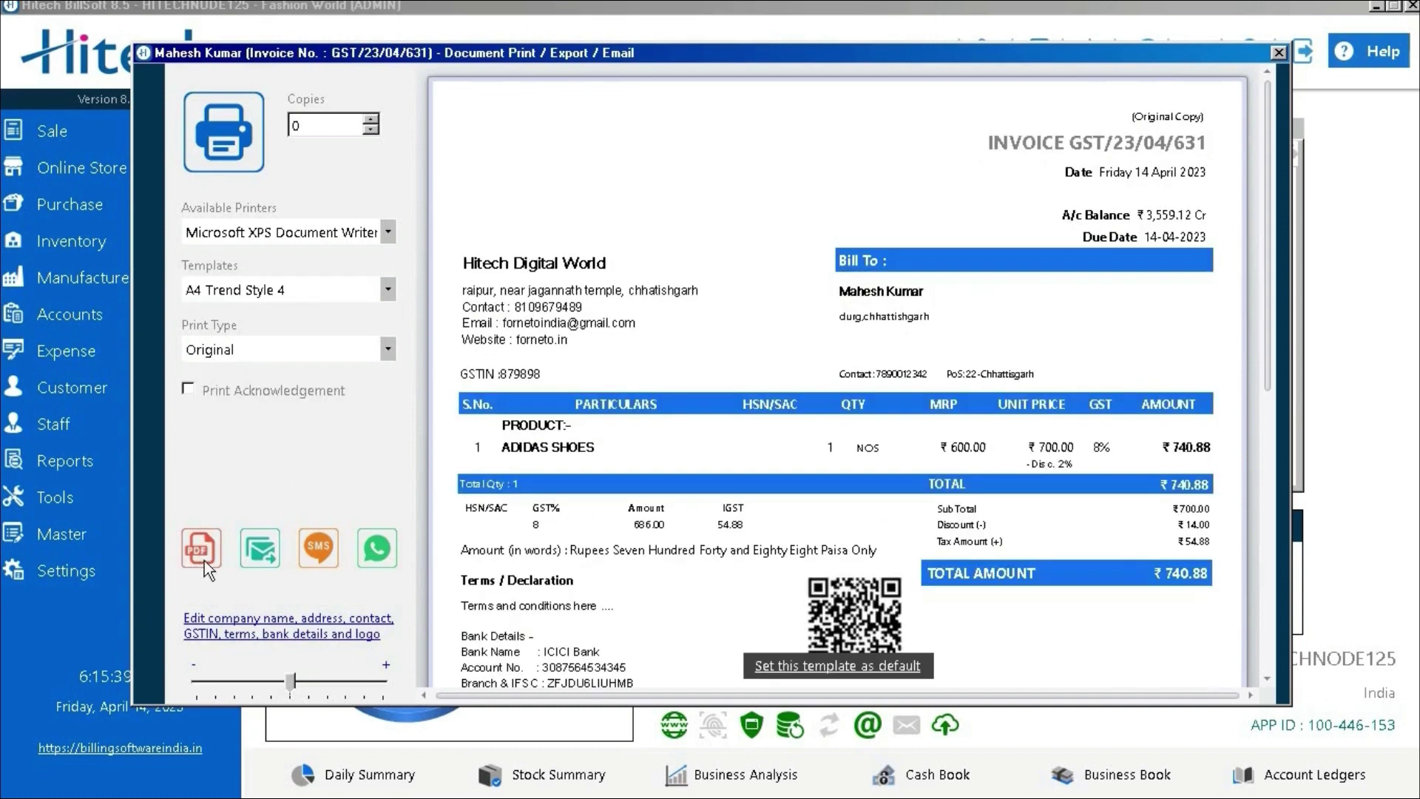
Export invoice GST/23/04/631 as PDF, close the preview, and start new invoice INV-028
left_click(670, 537)
left_click(1277, 52)
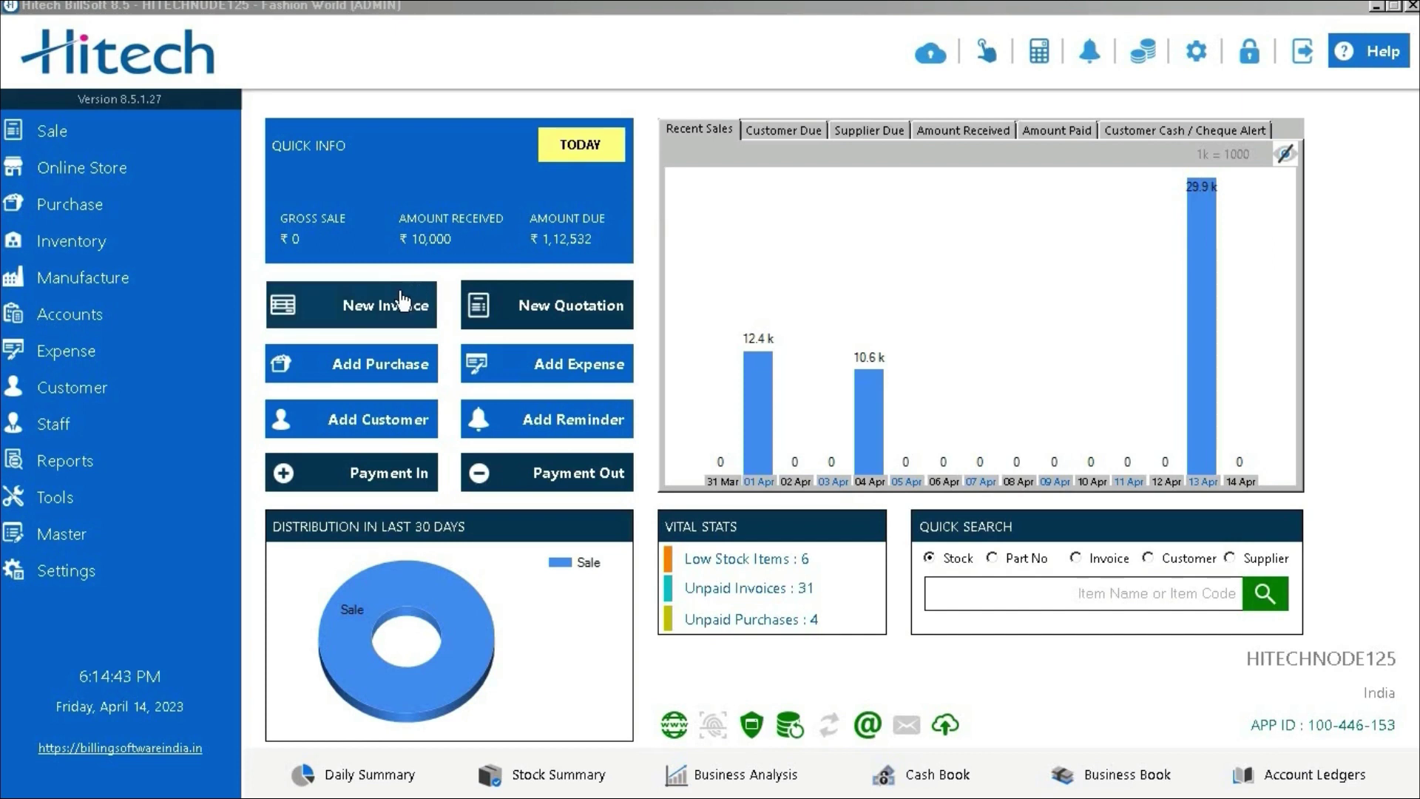
left_click(356, 309)
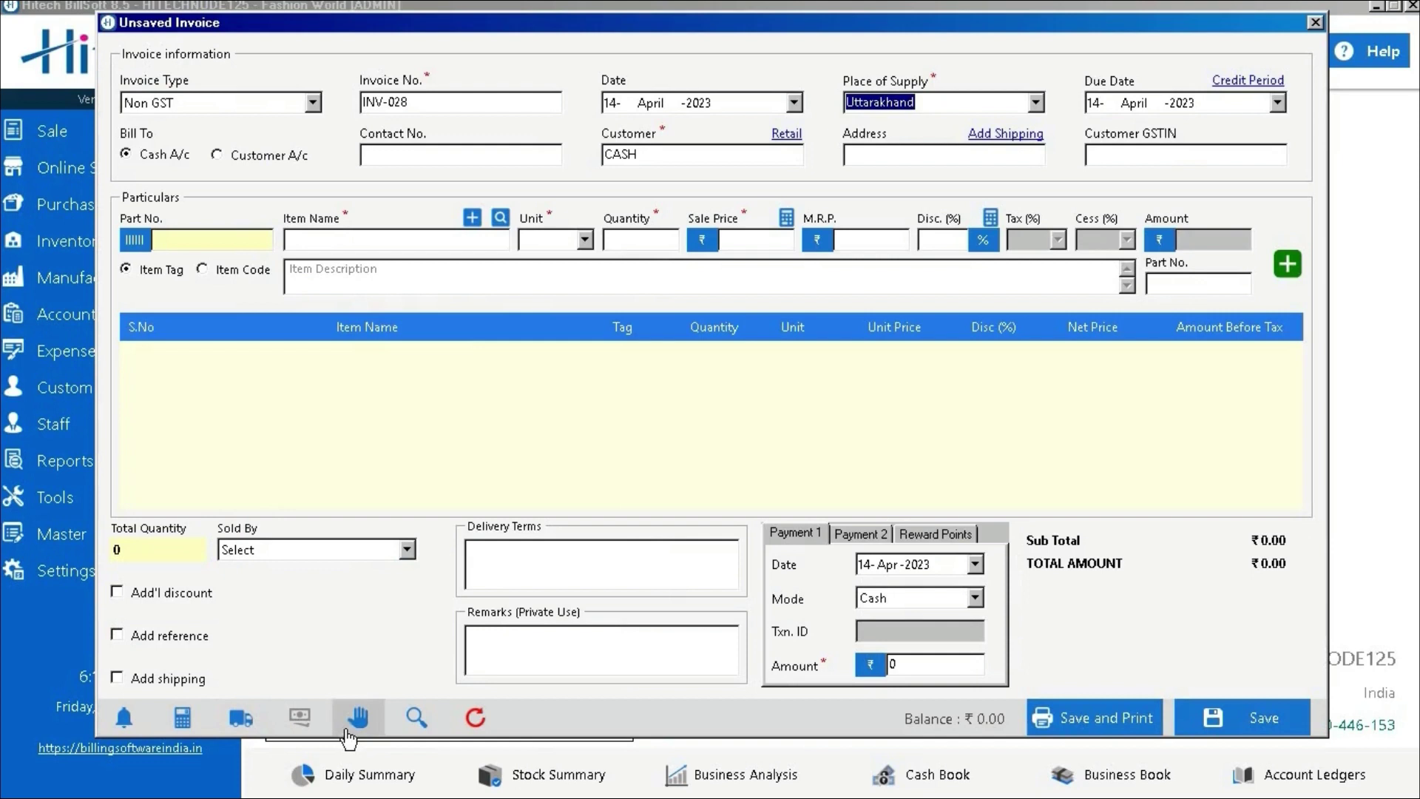
Recall the held GST bill for ₹740.88 into the invoice form
left_click(416, 721)
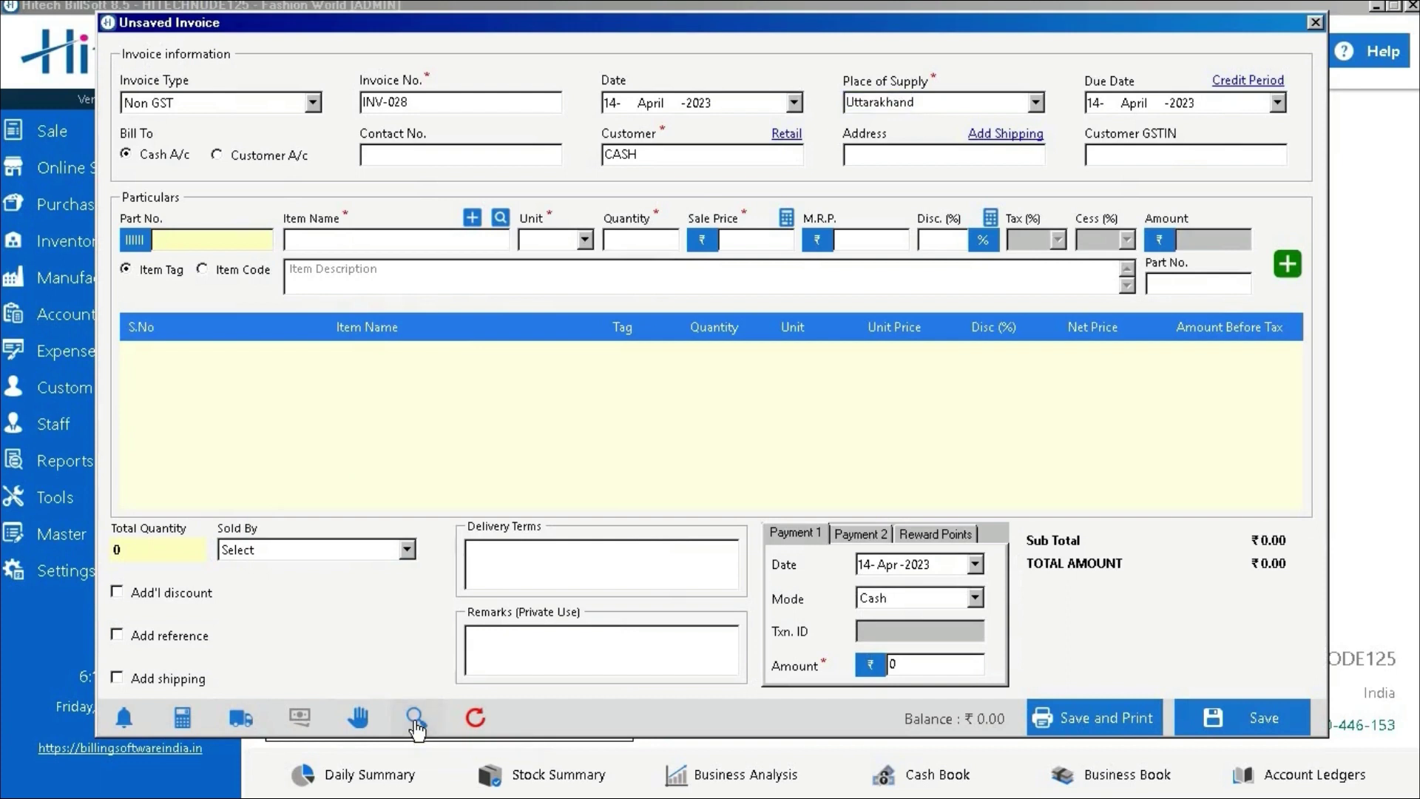
left_click(415, 718)
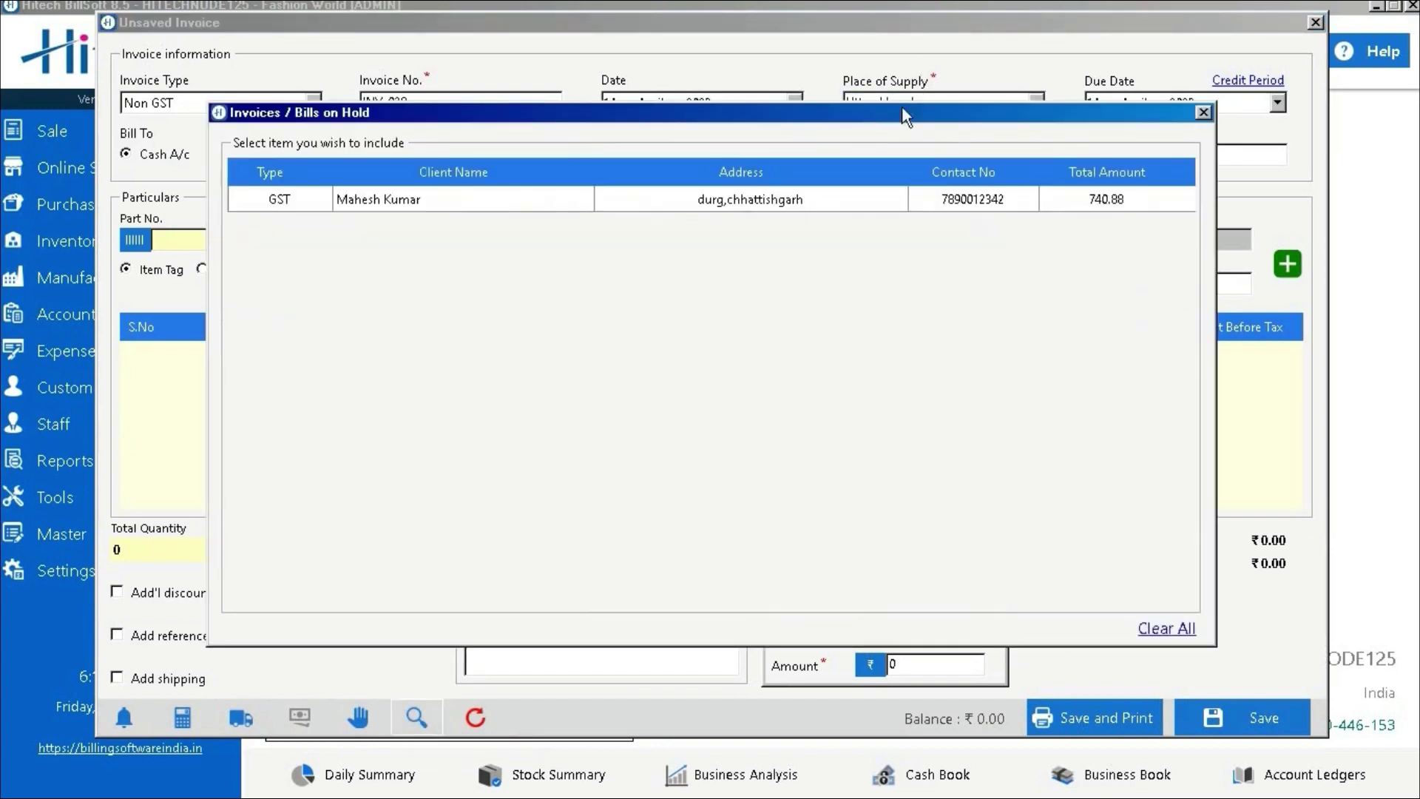
left_click(844, 210)
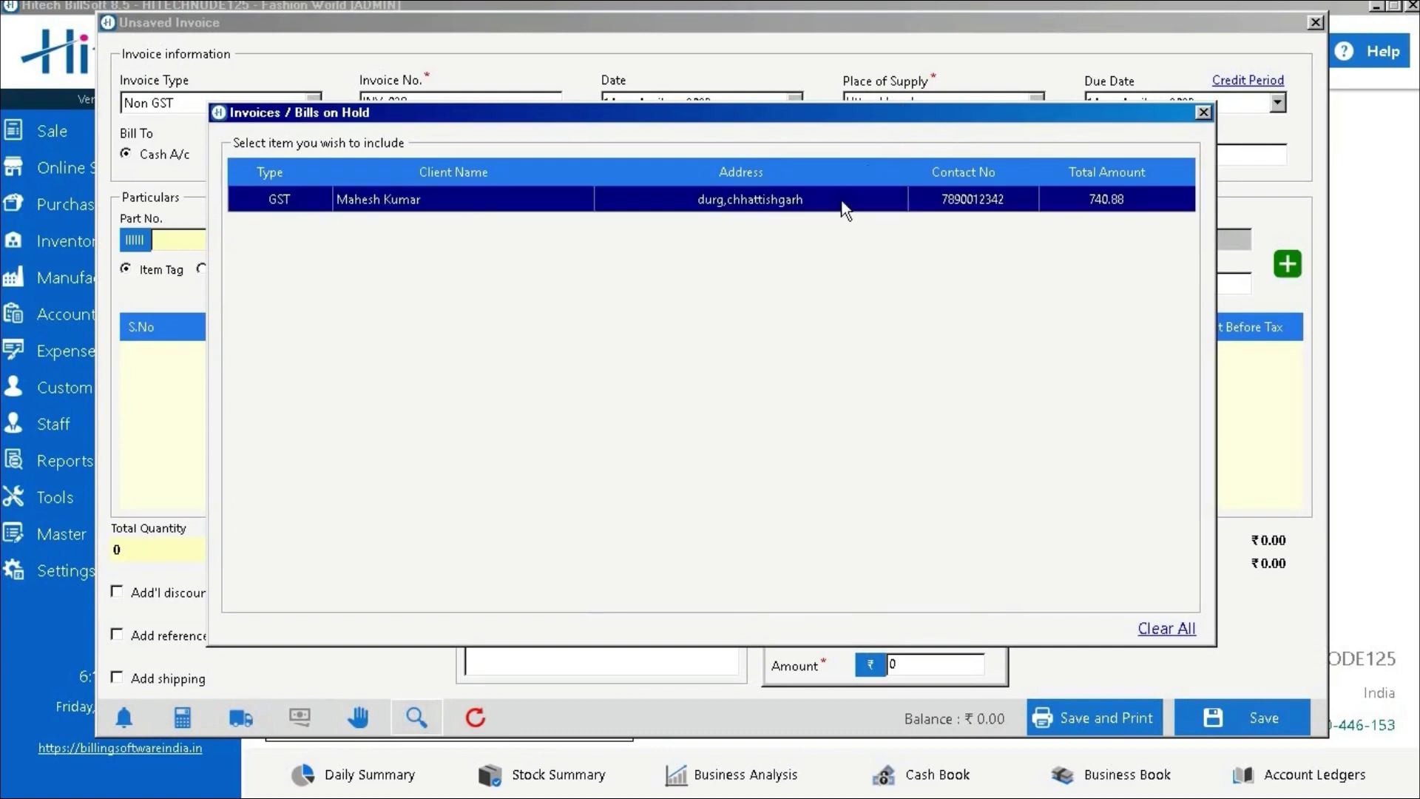
double_click(842, 202)
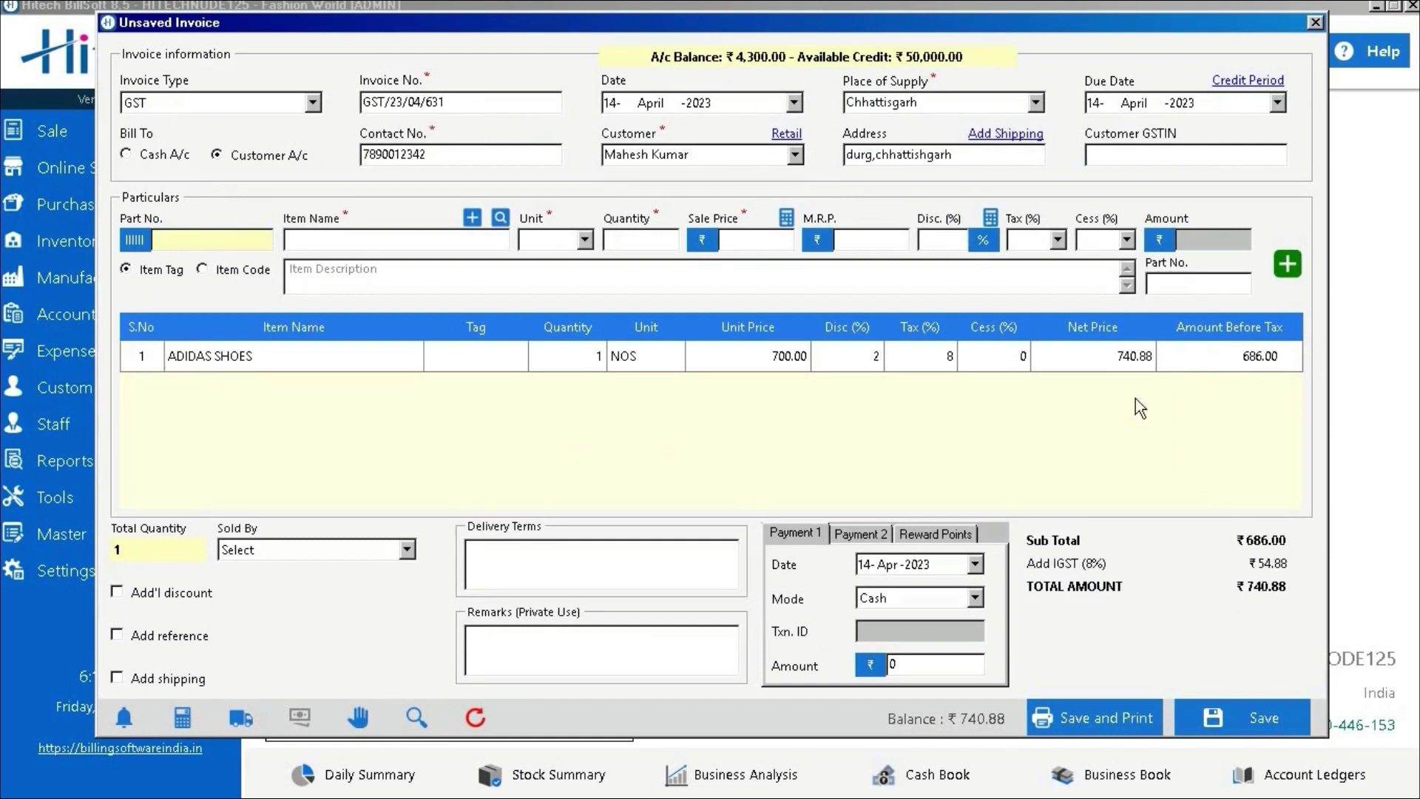
Save the recalled invoice and export it to PDF using A4 Trend Style 4
left_click(1213, 732)
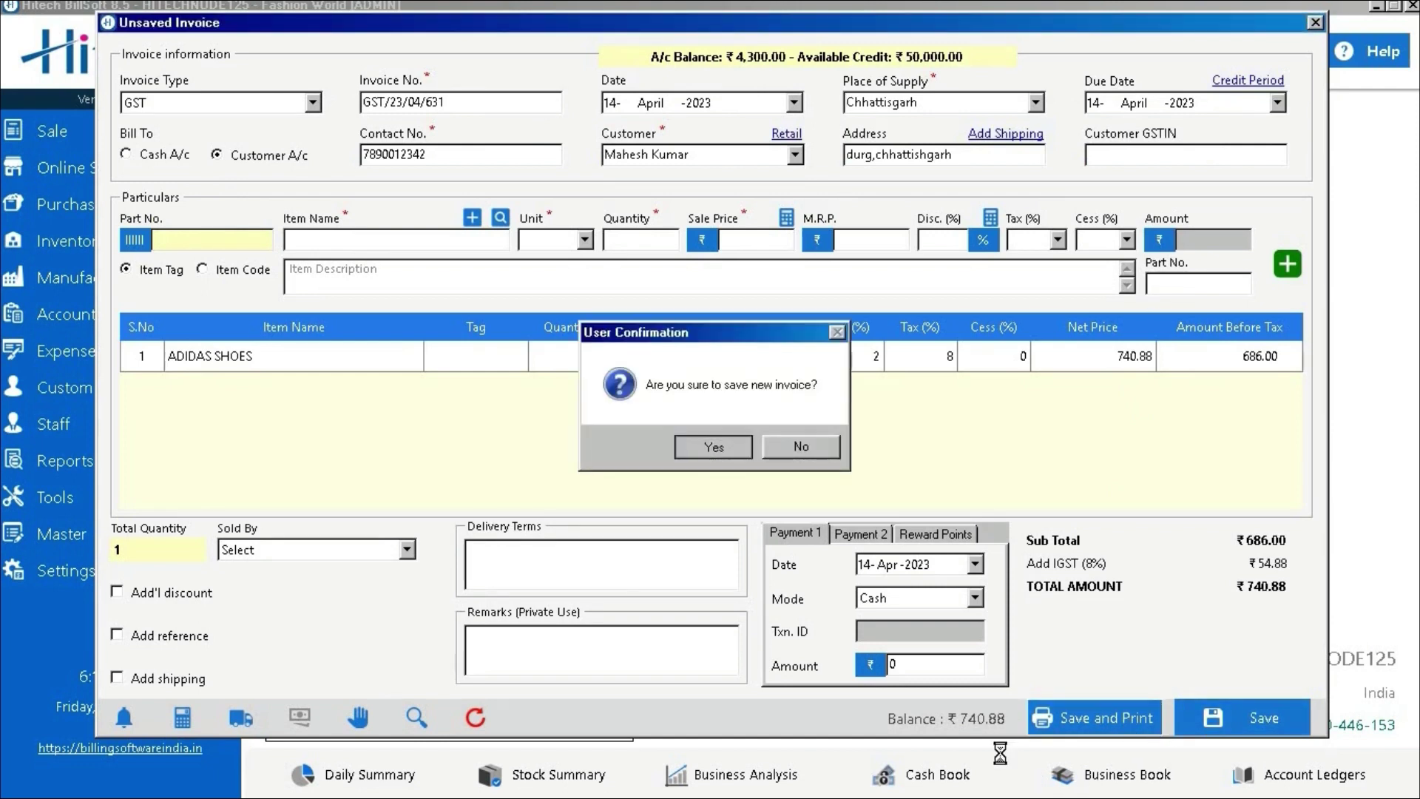
key("Return")
left_click(387, 289)
left_click(303, 391)
left_click(206, 563)
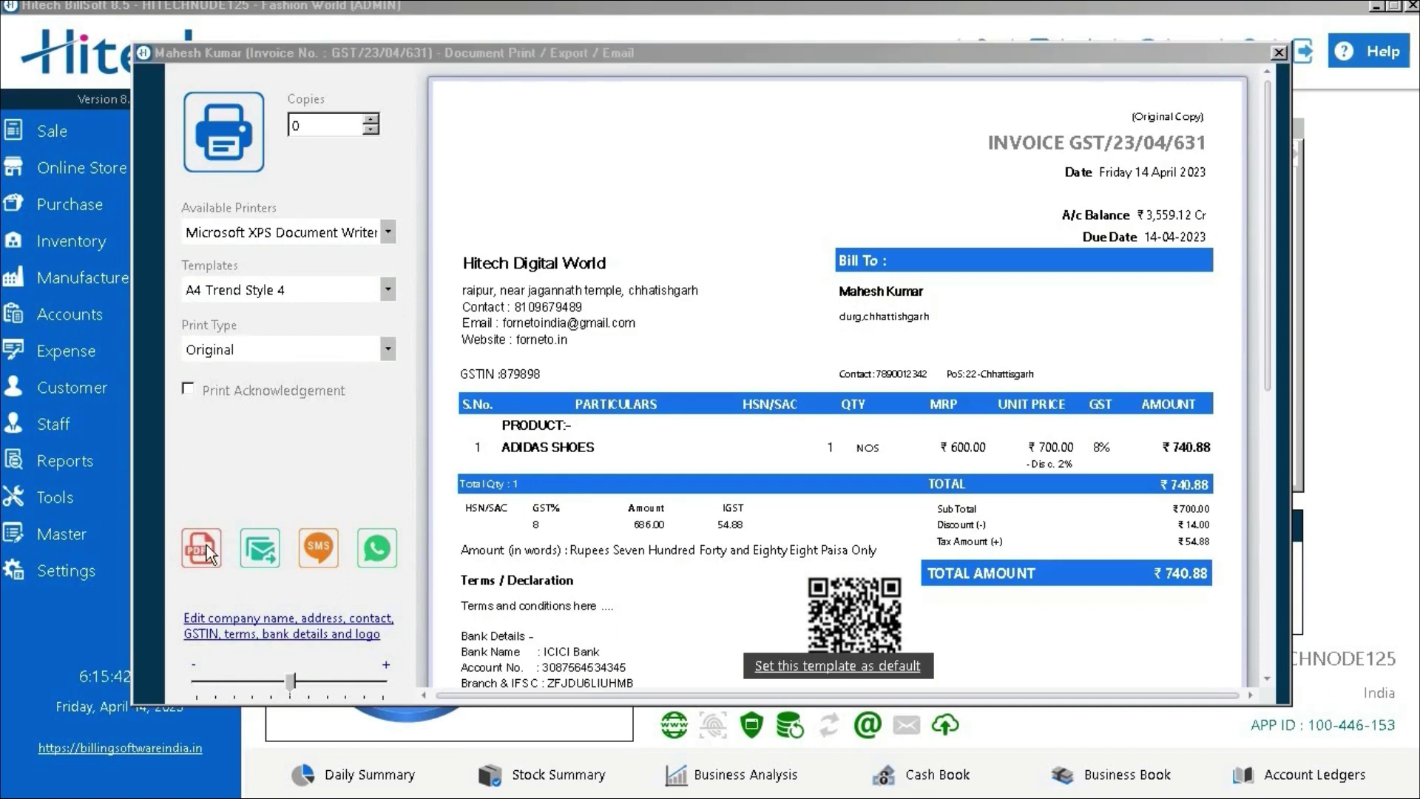
left_click(772, 449)
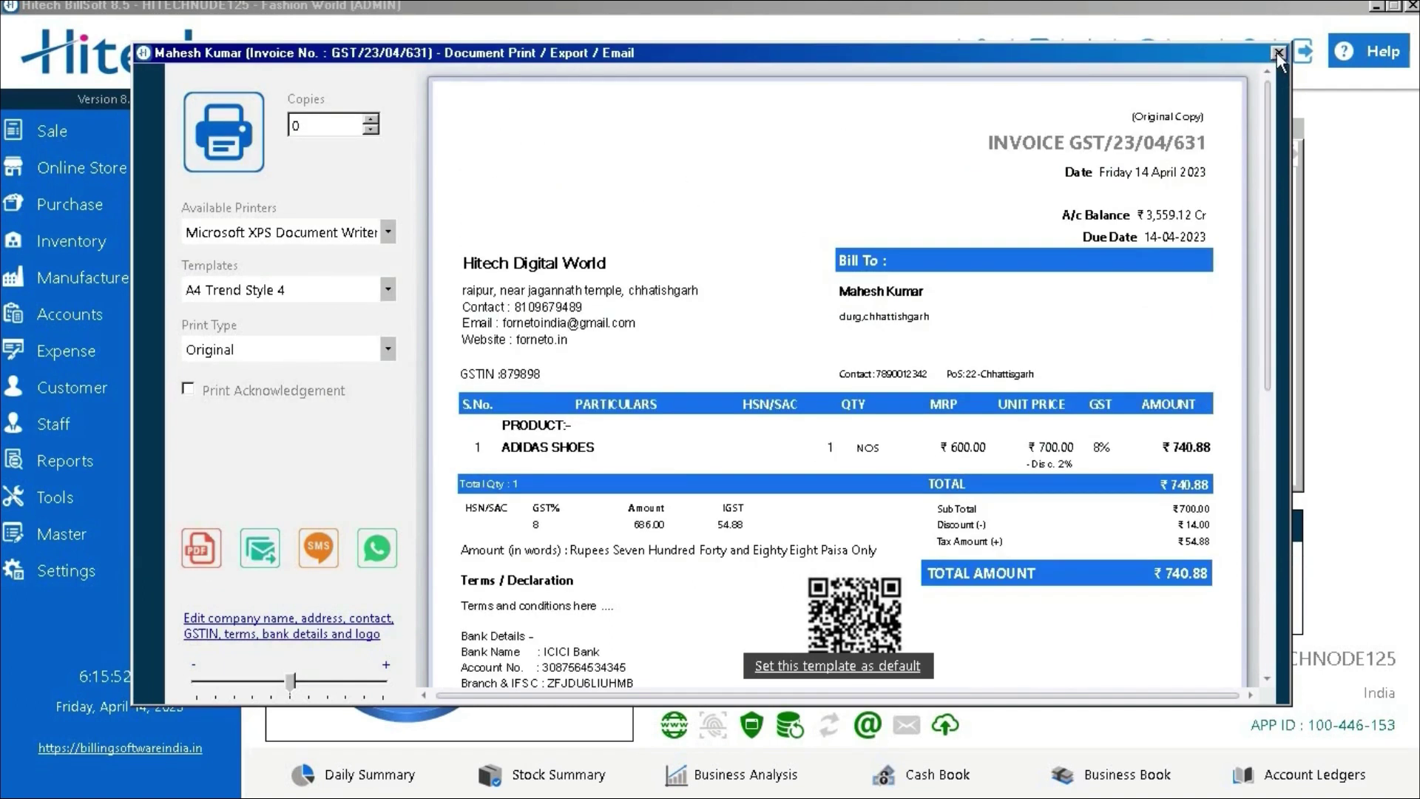
left_click(1277, 52)
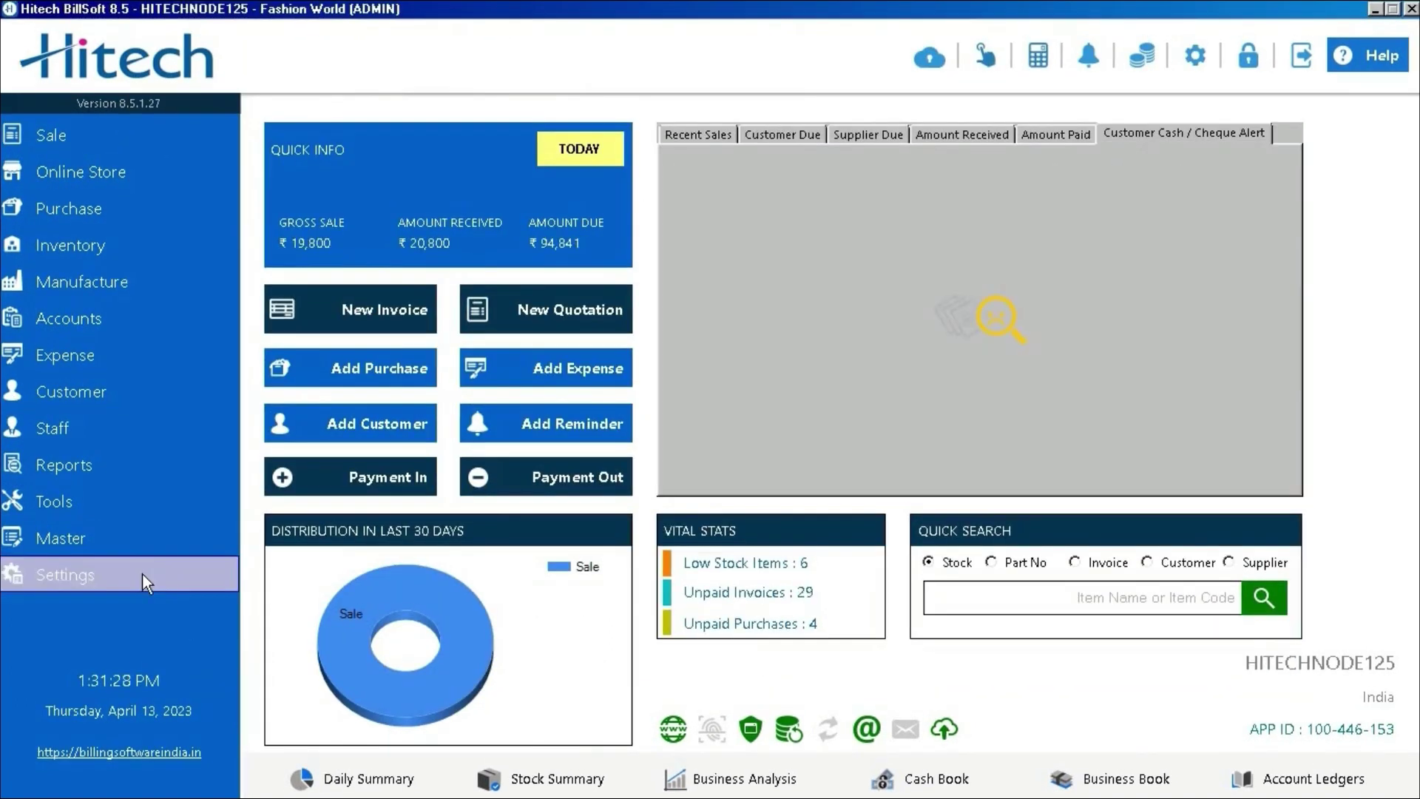
Change the billing engine from General to Point of Sale in Billing settings
left_click(142, 572)
left_click(204, 167)
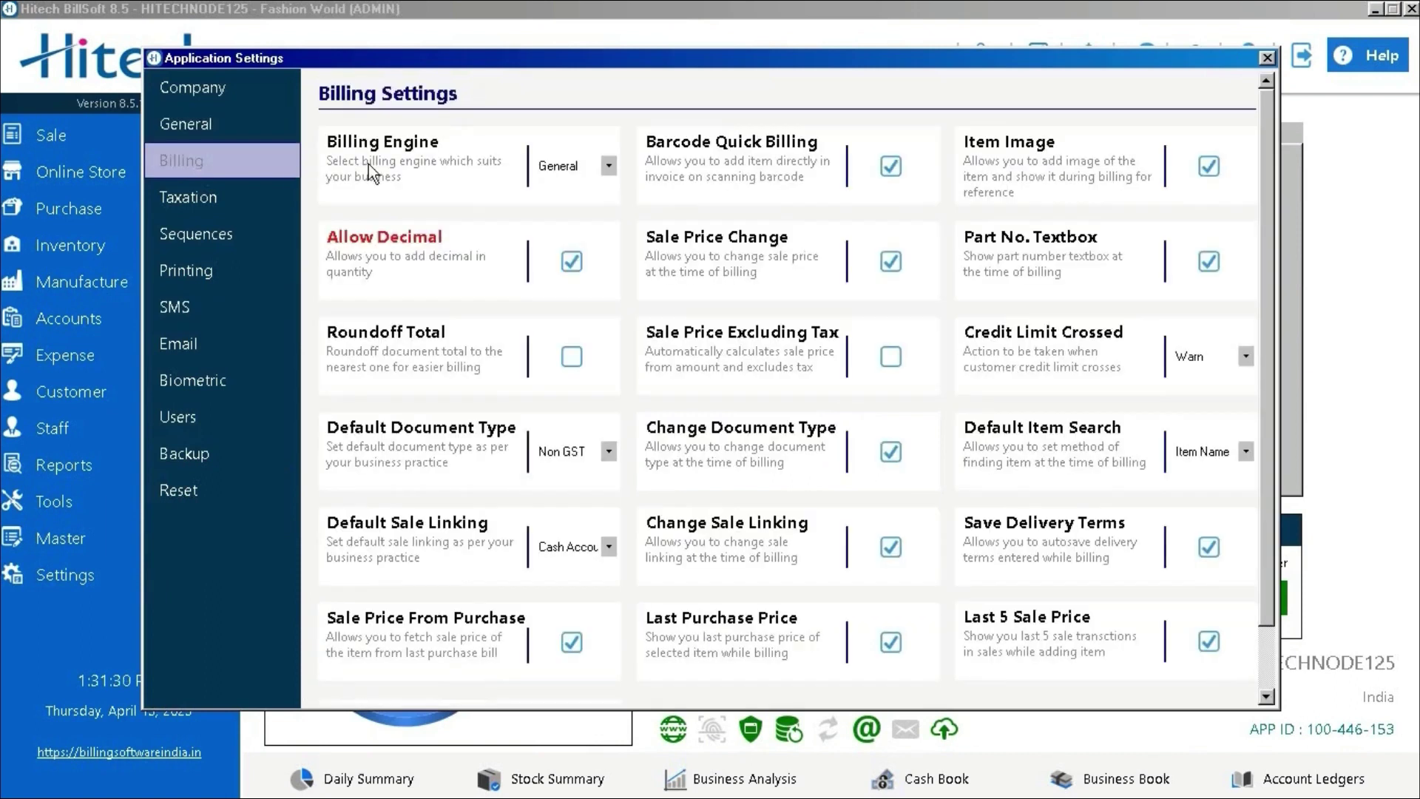
left_click(589, 169)
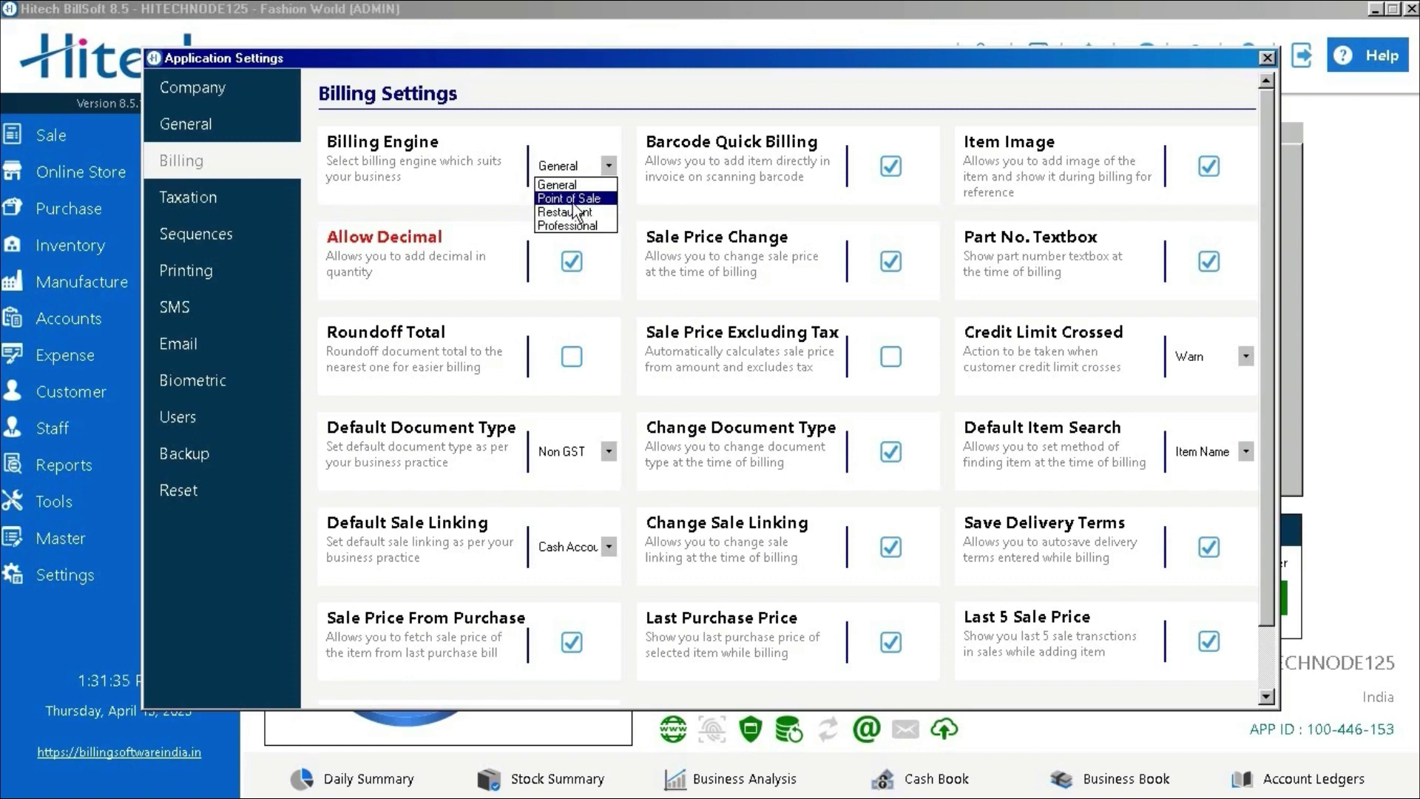
left_click(574, 200)
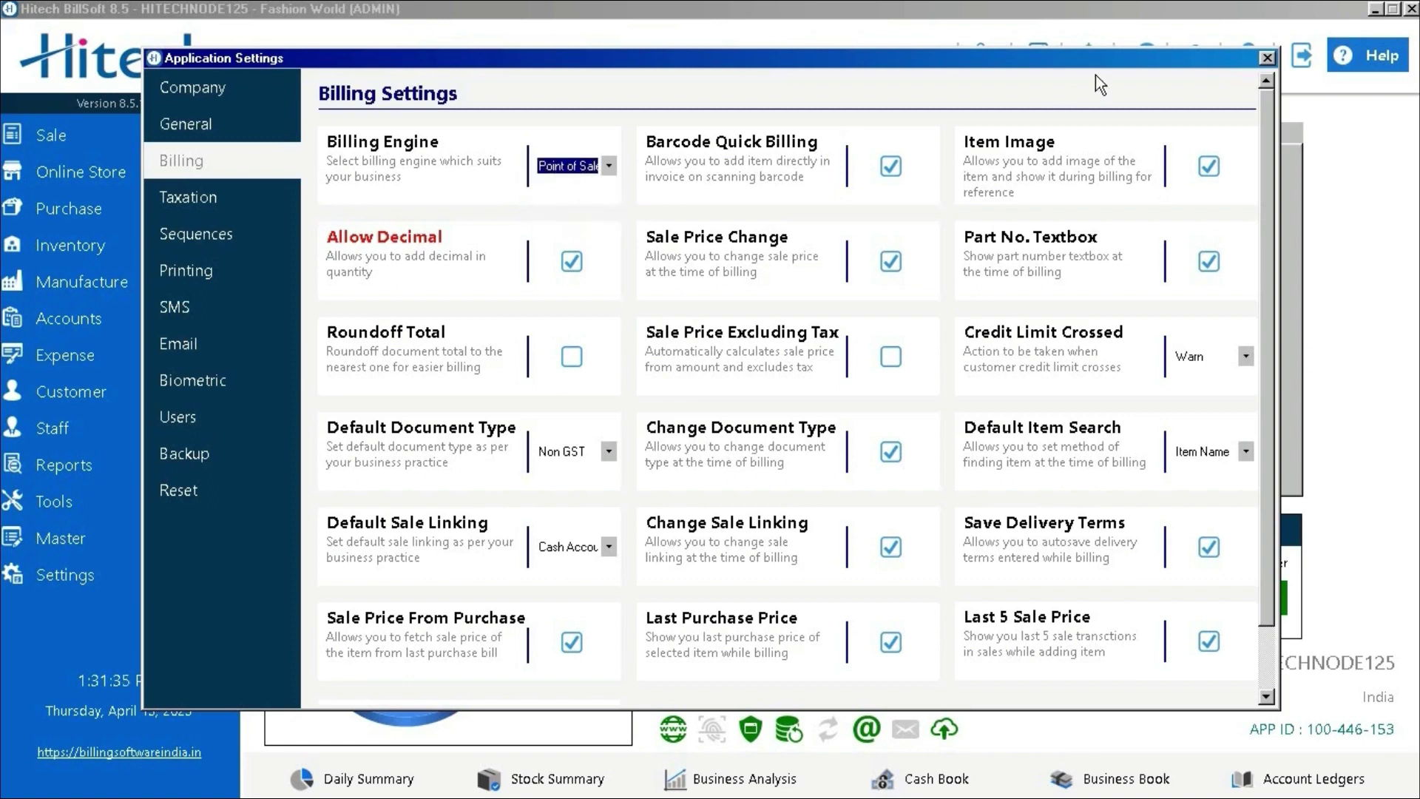
left_click(1266, 59)
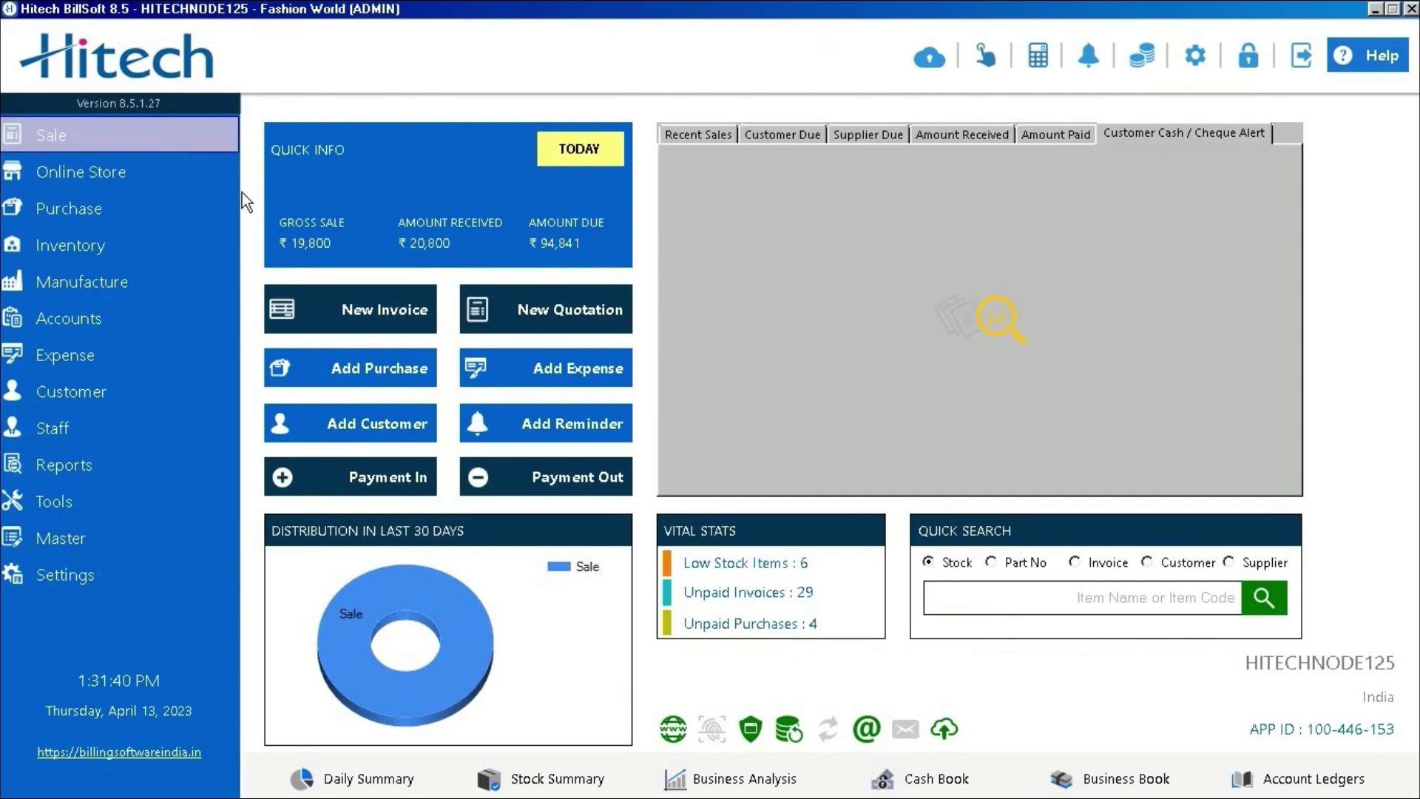
Start a new Point of Sale bill, enter a contact number, and choose the saved customer
left_click(315, 309)
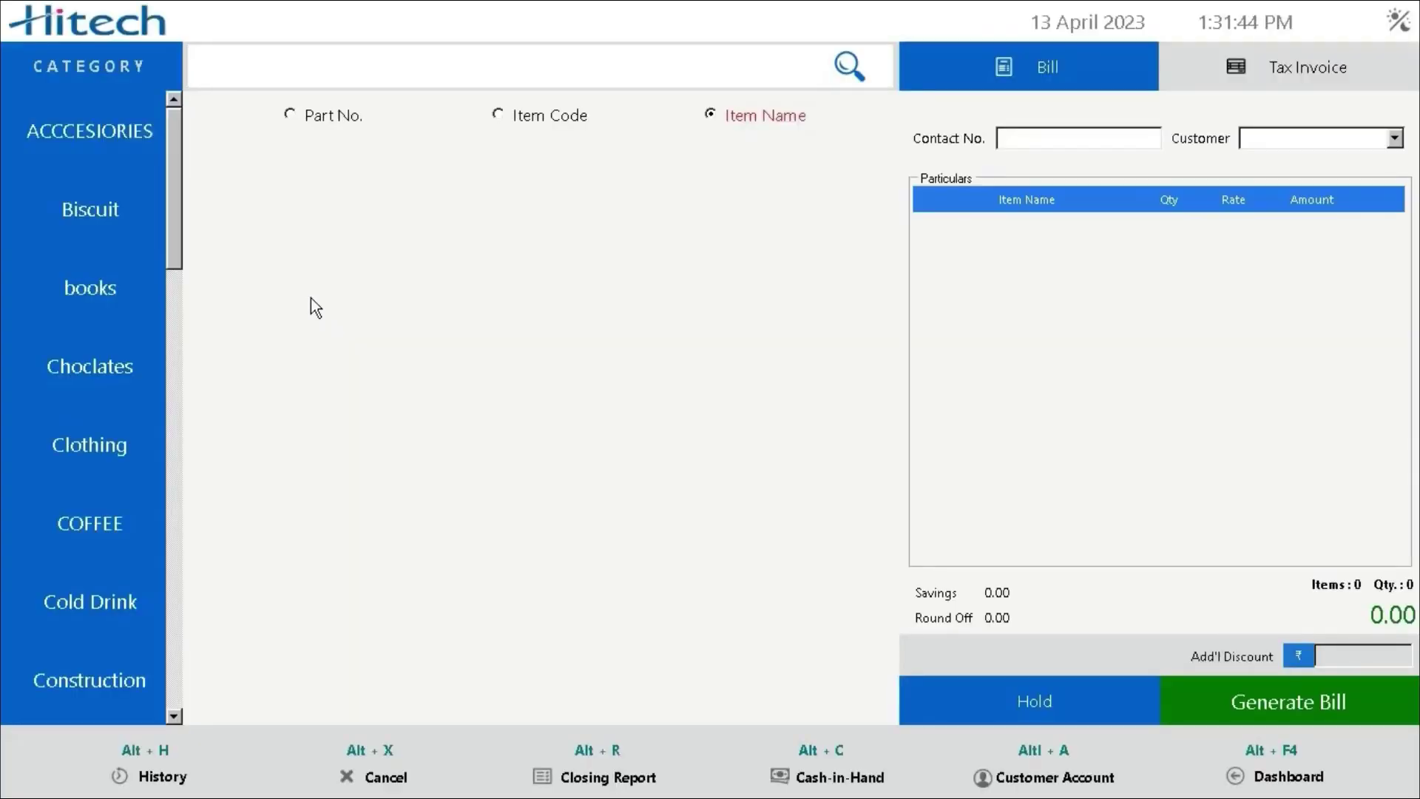
left_click(1024, 140)
type("99999999")
left_click(1393, 147)
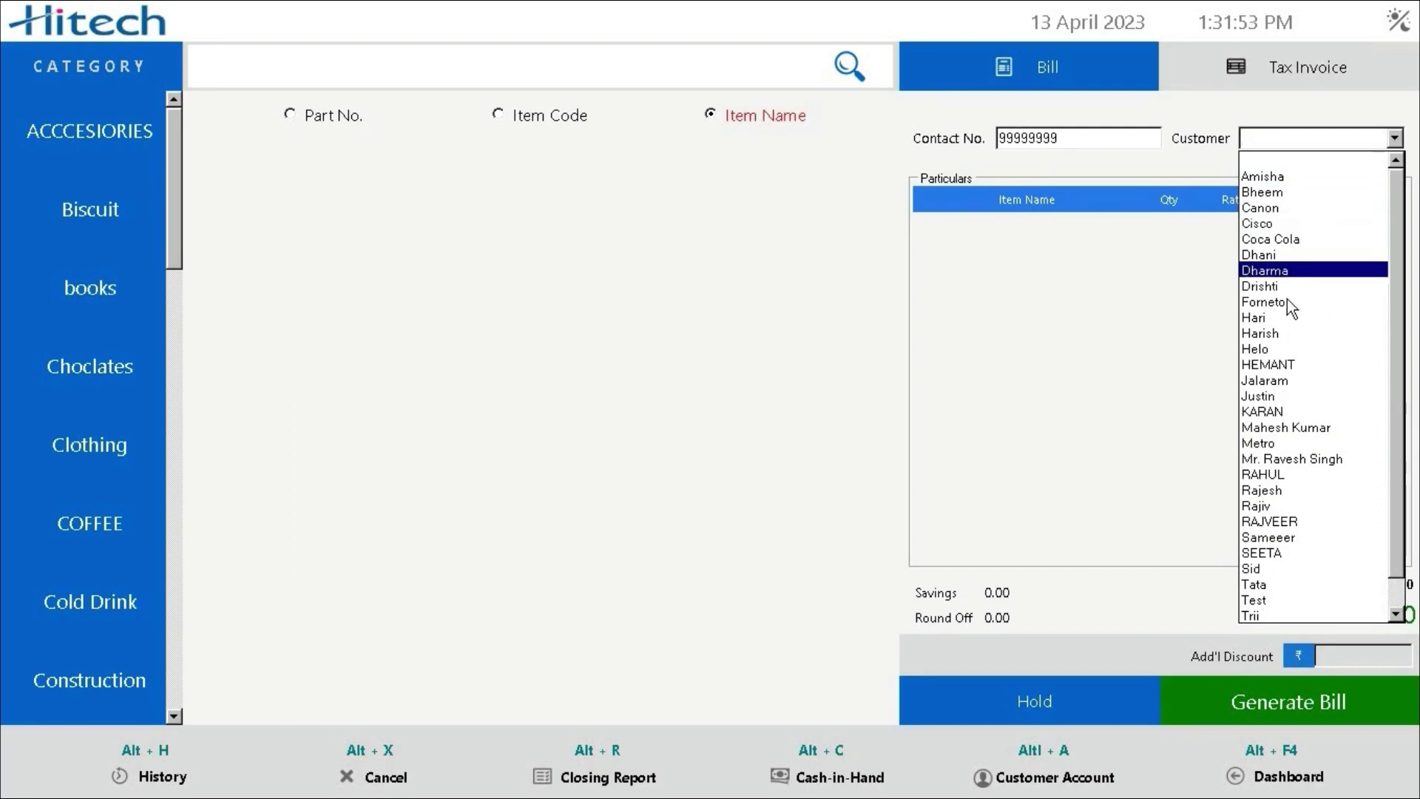
left_click(1274, 336)
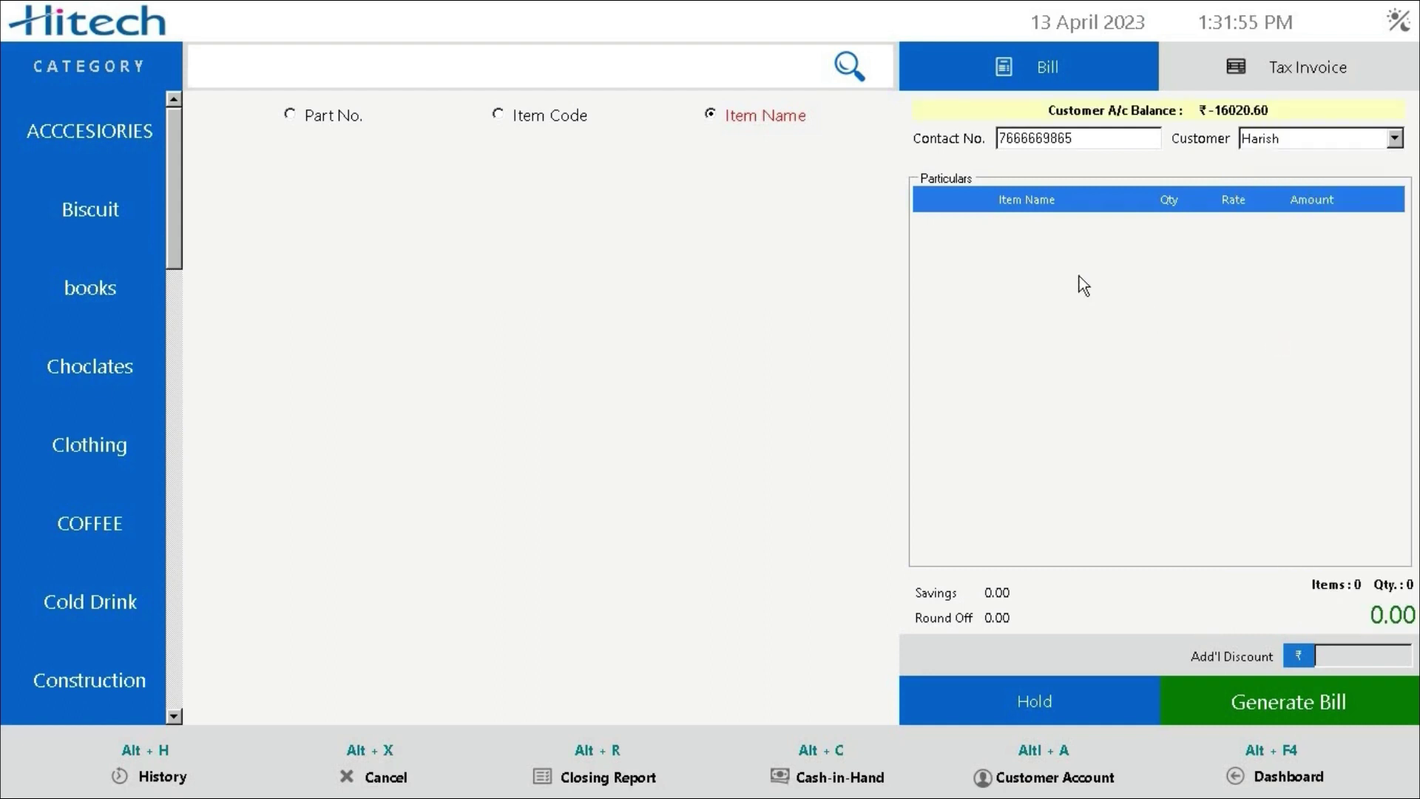
Add Parle G from the Biscuit category at quantity 12 and put the bill on hold
left_click(103, 213)
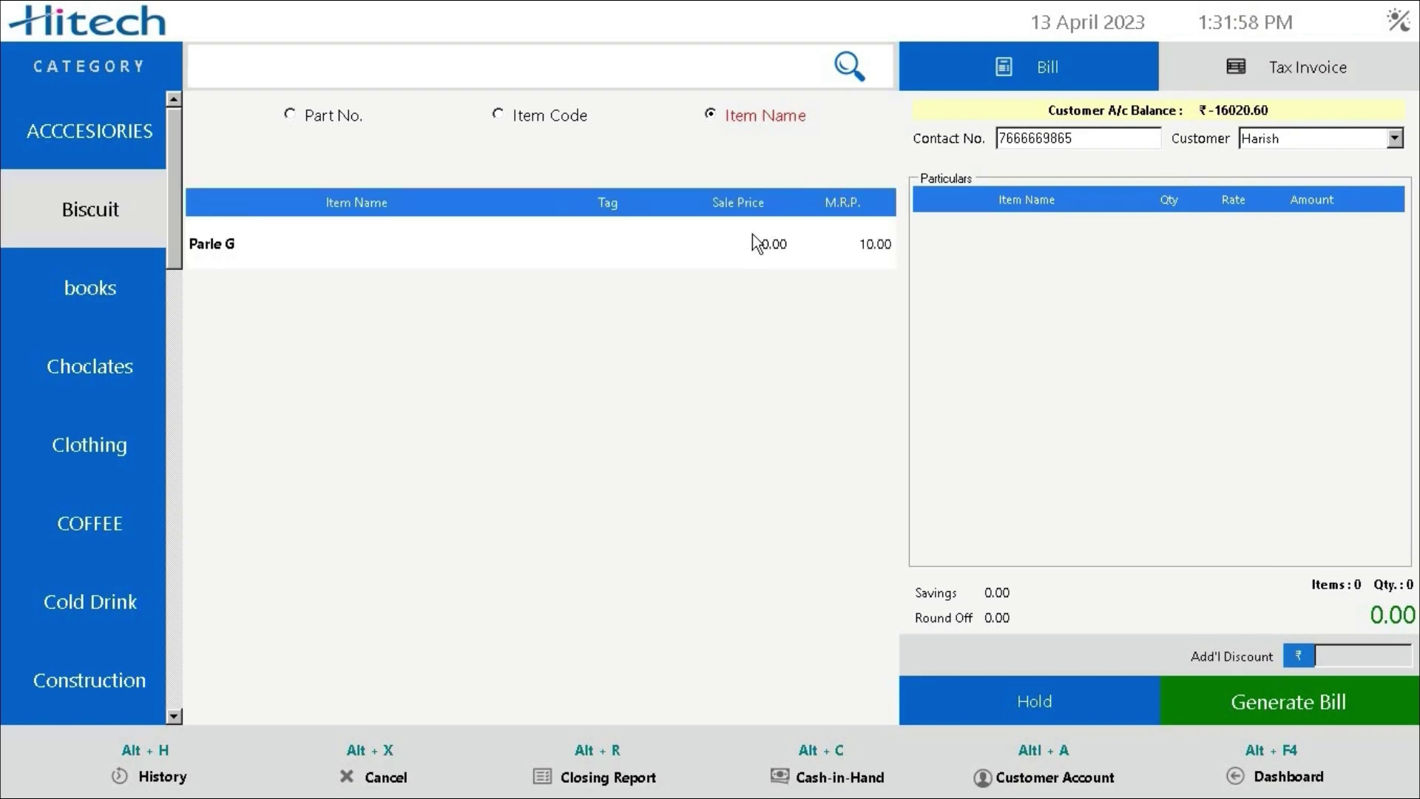
left_click(752, 234)
left_click(700, 342)
type("2")
key("Return")
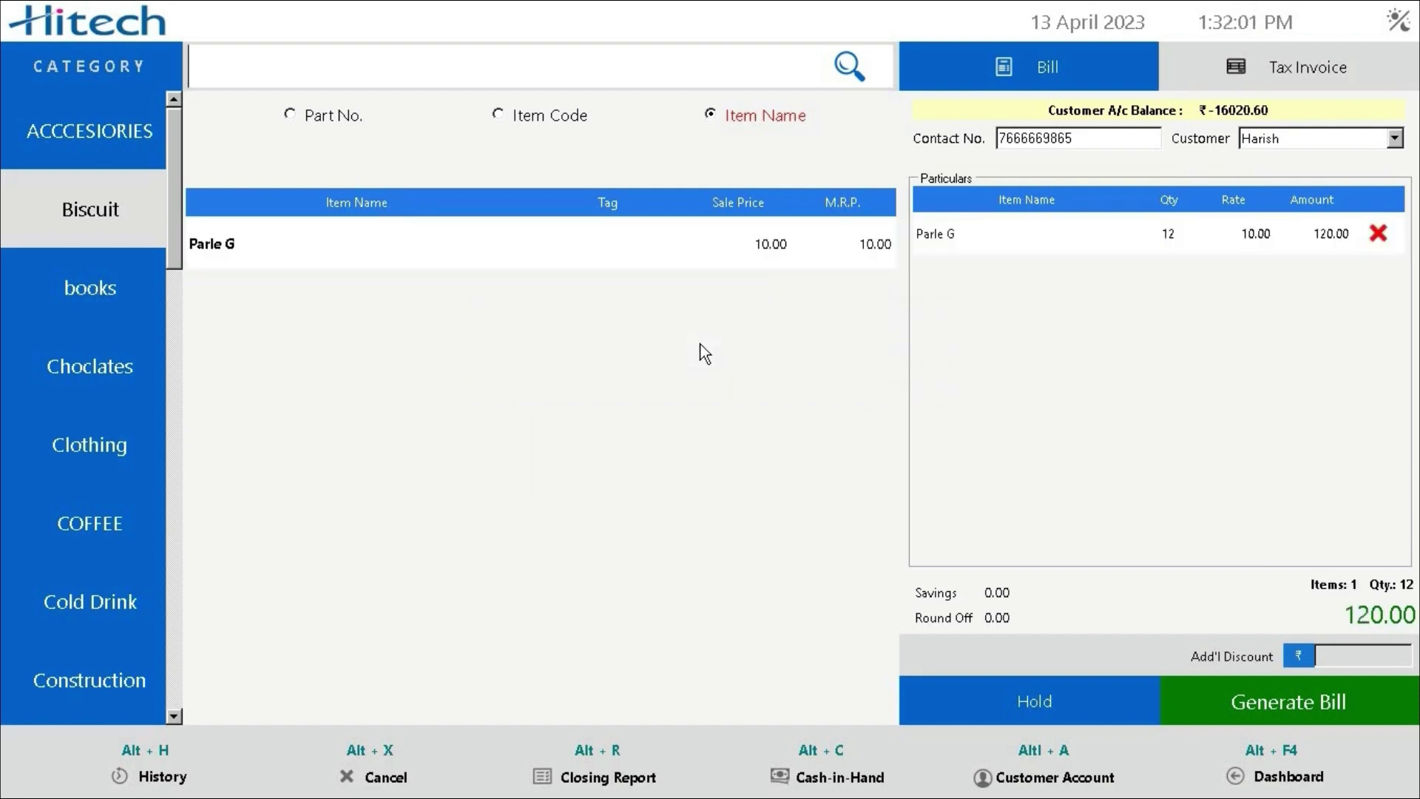
left_click(77, 300)
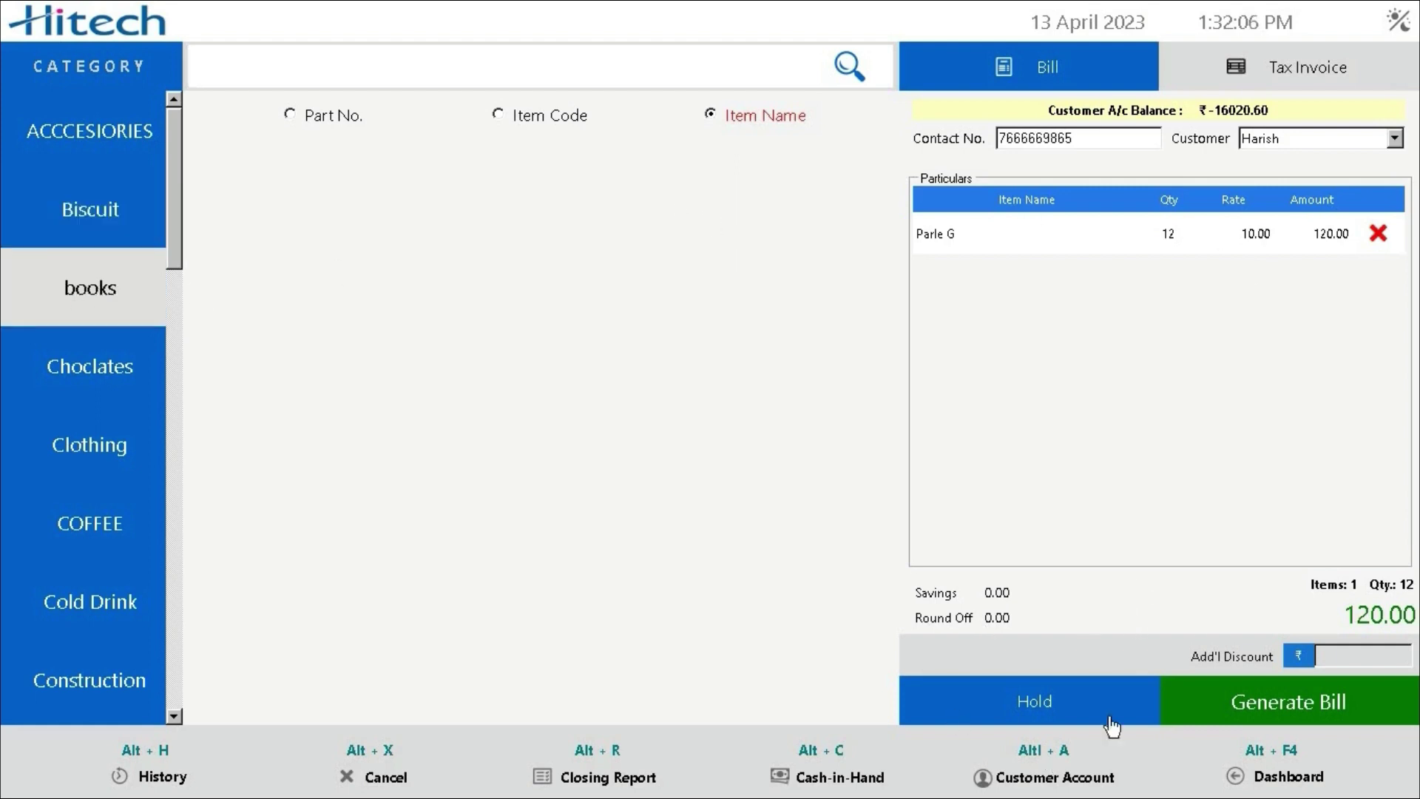
left_click(1043, 717)
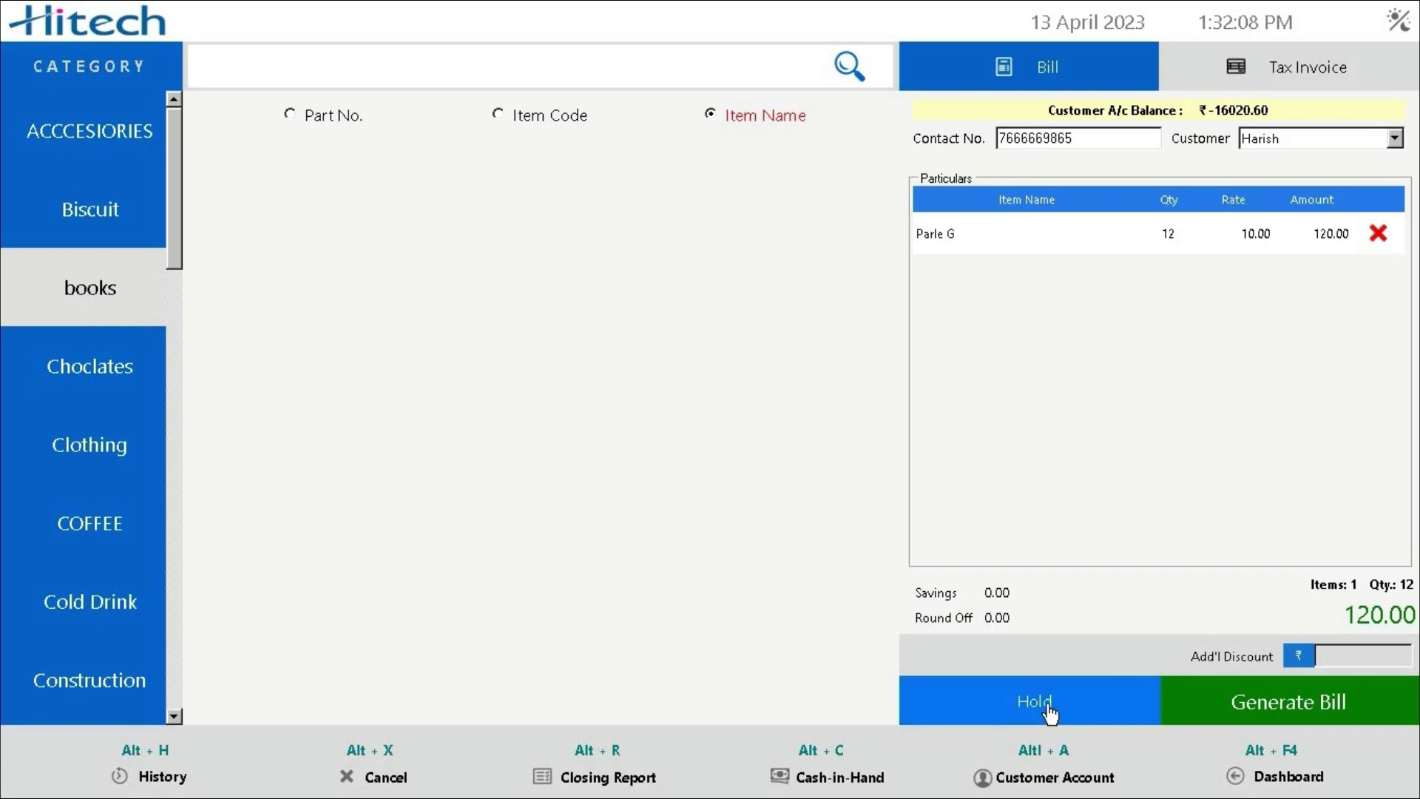
left_click(696, 446)
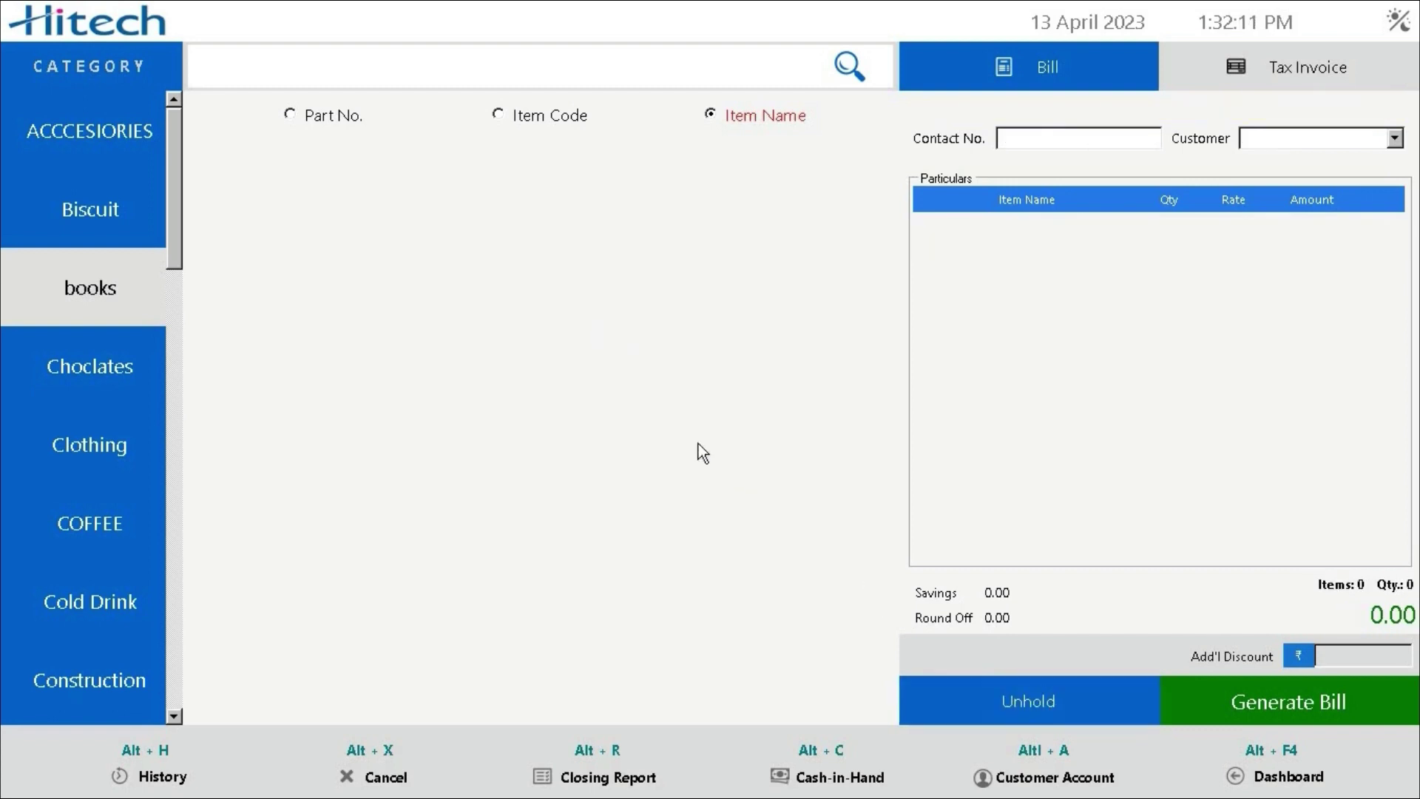
Save a customer's sale of 10 5 Star paid with 150, then recall the held Parle G bill
left_click(1250, 138)
left_click(1257, 352)
left_click(153, 354)
left_click(244, 243)
type("10")
key("Return")
left_click(1288, 701)
type("150")
left_click(570, 541)
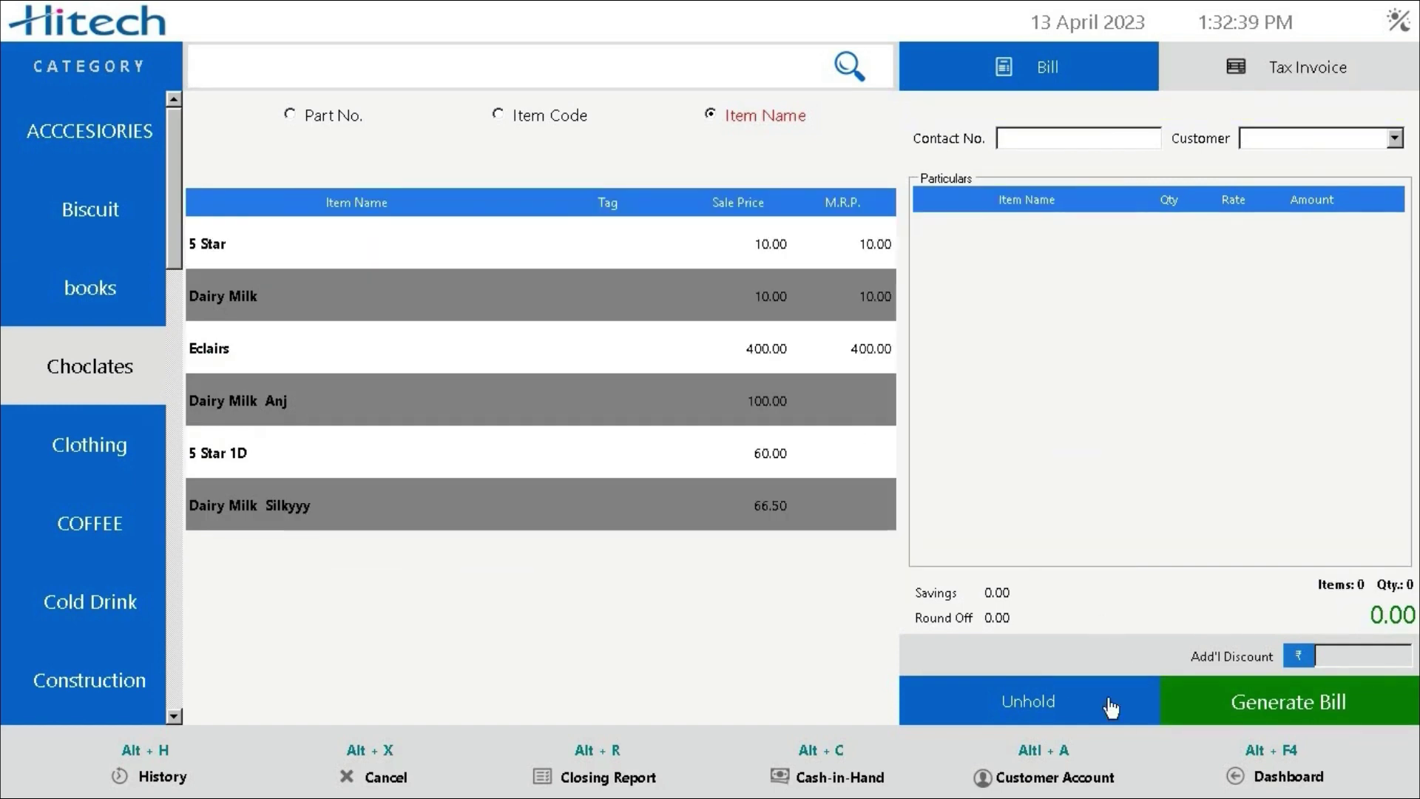
left_click(1028, 706)
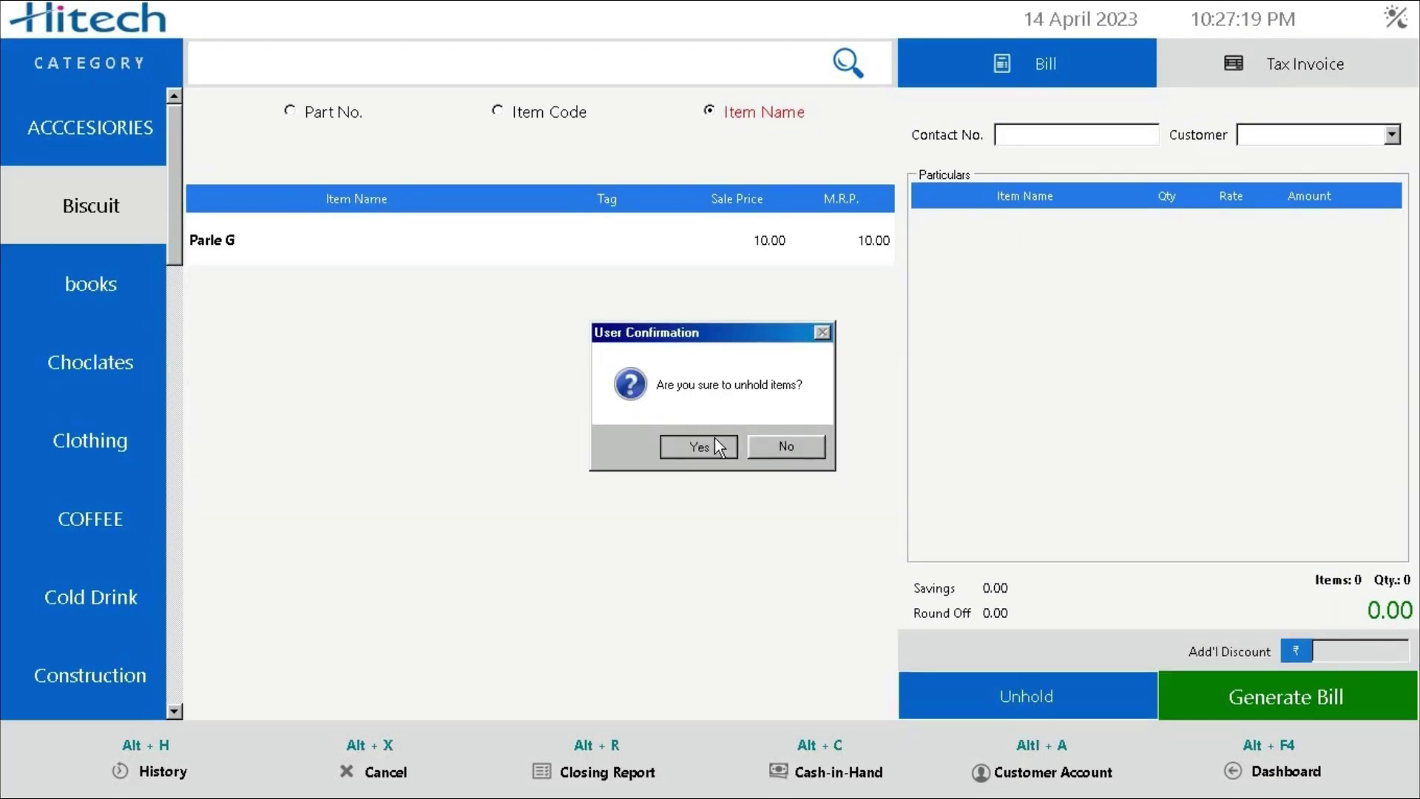
left_click(714, 442)
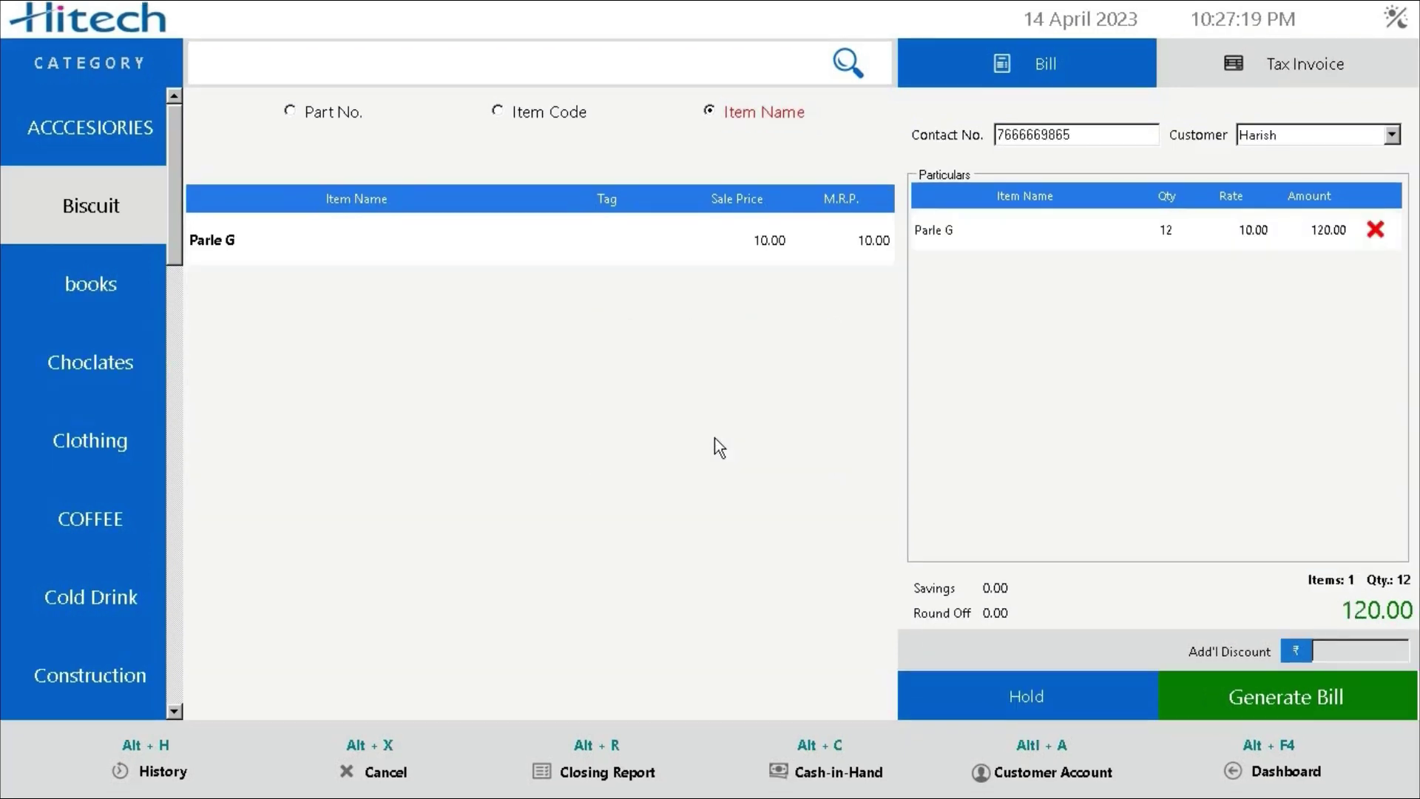
Pay the Parle G bill with 120 tendered and save-print it to file gst11
left_click(1230, 706)
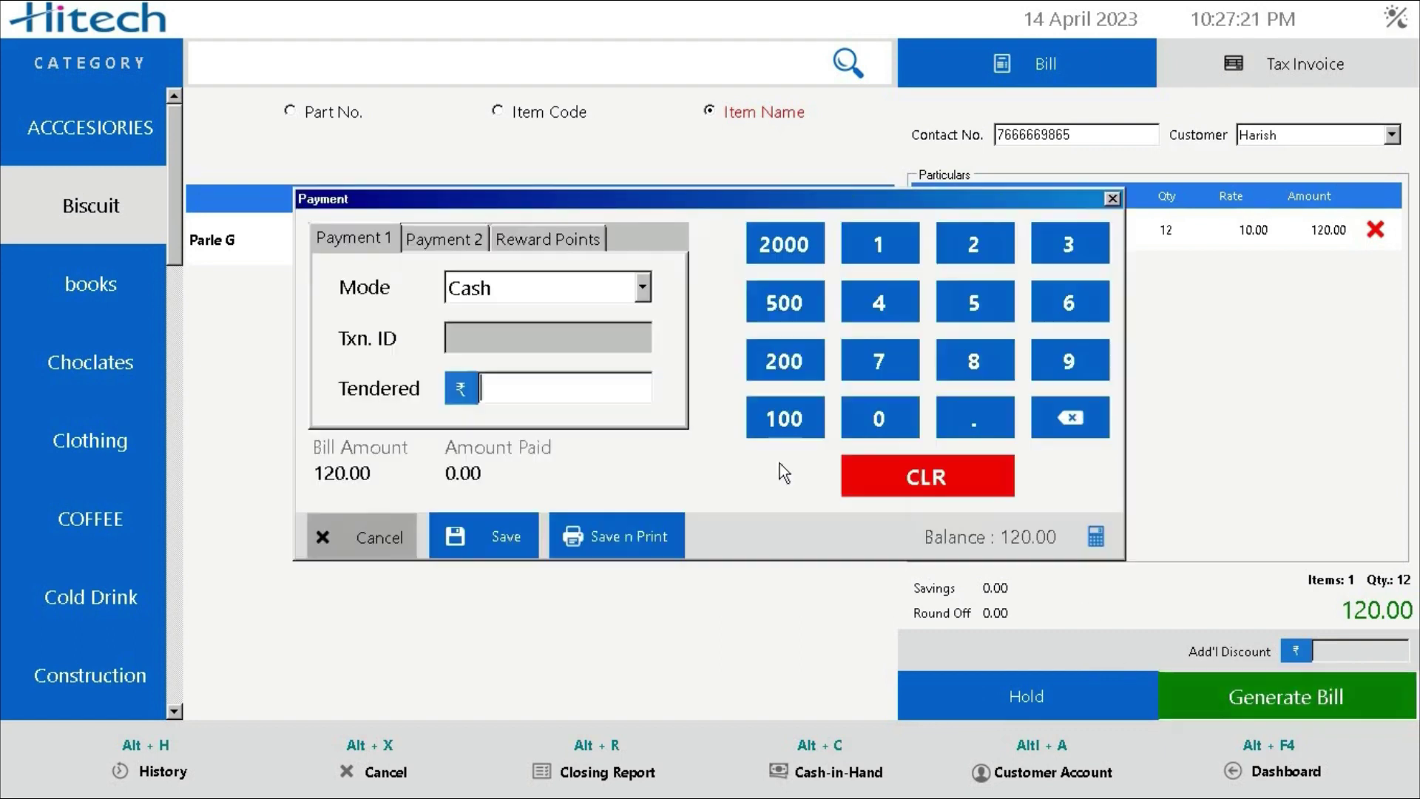
type("120")
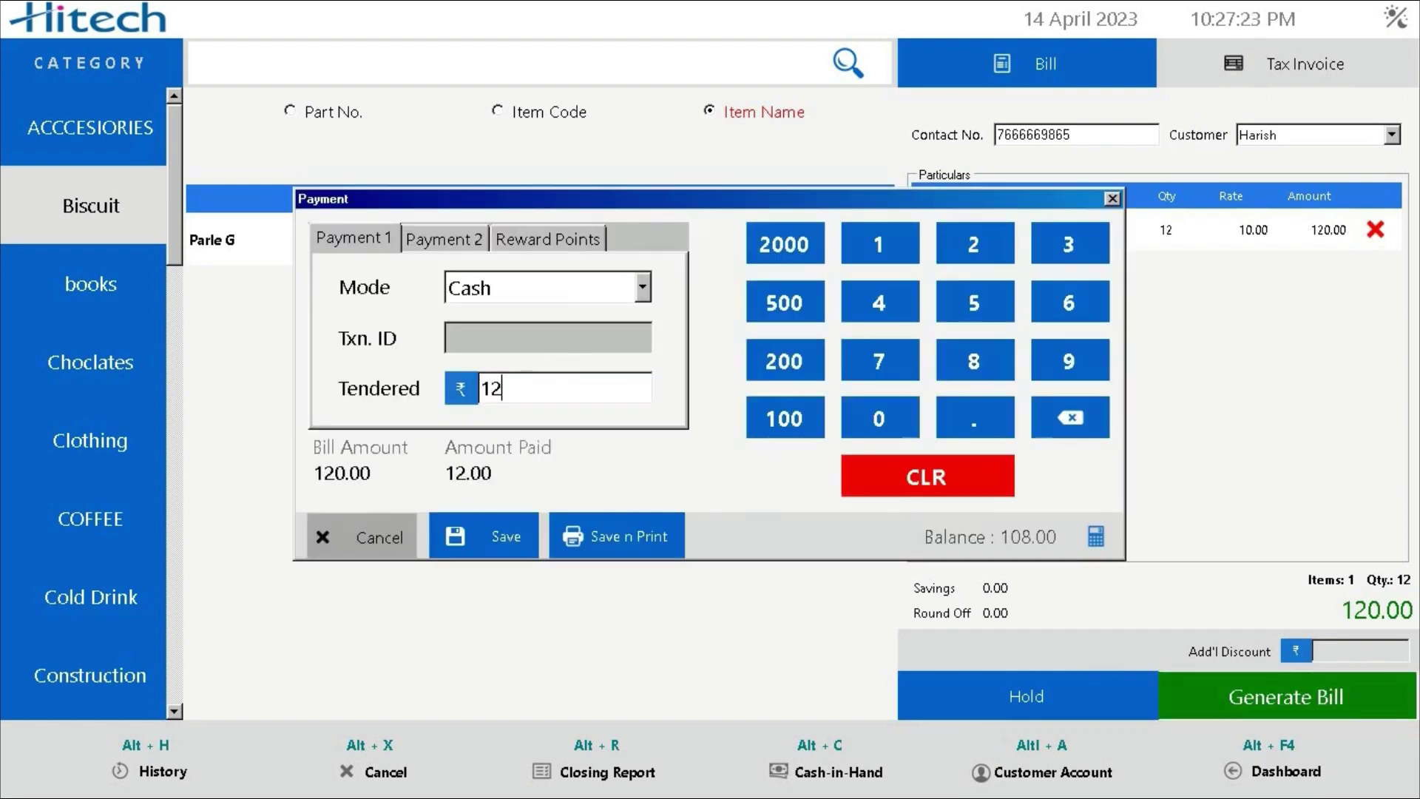
left_click(604, 542)
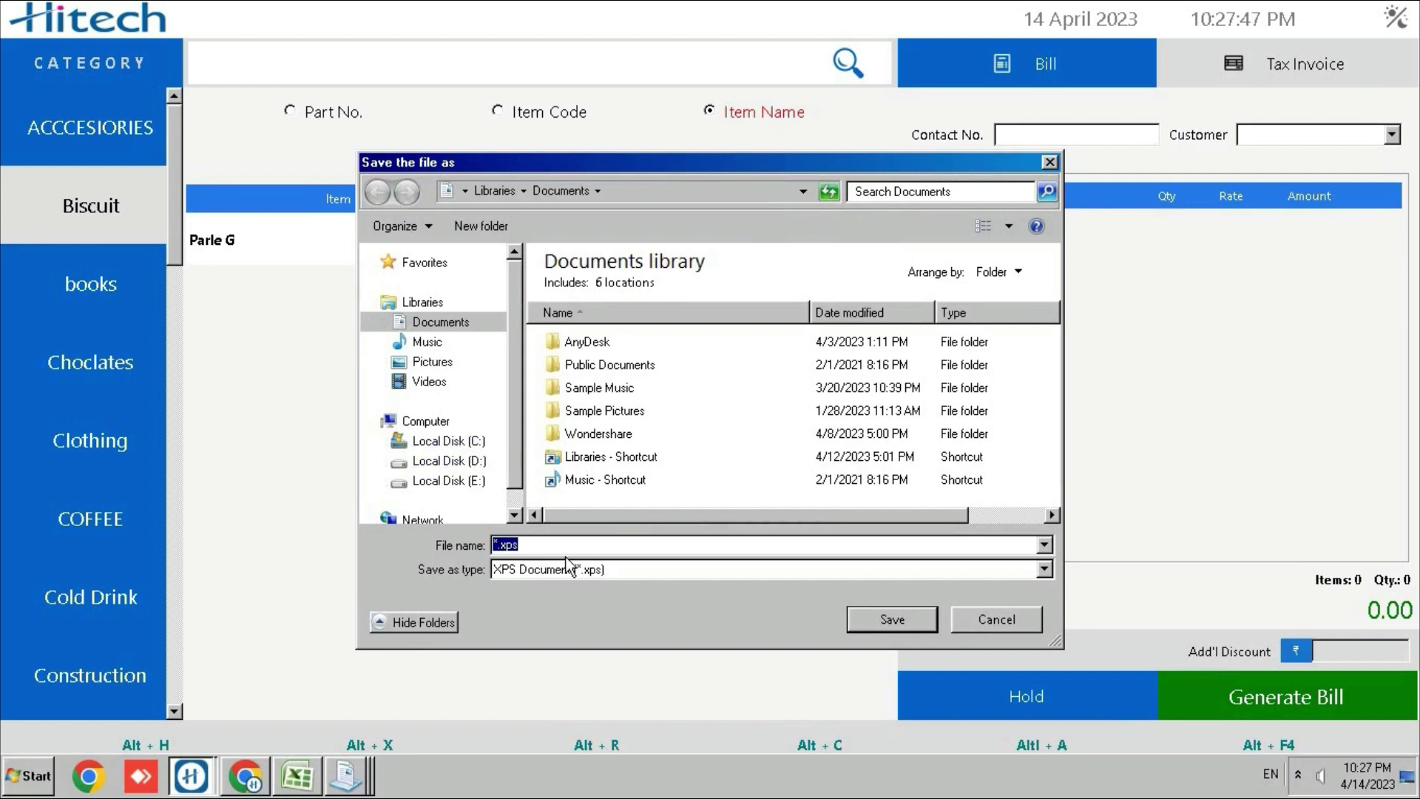
type("gst11")
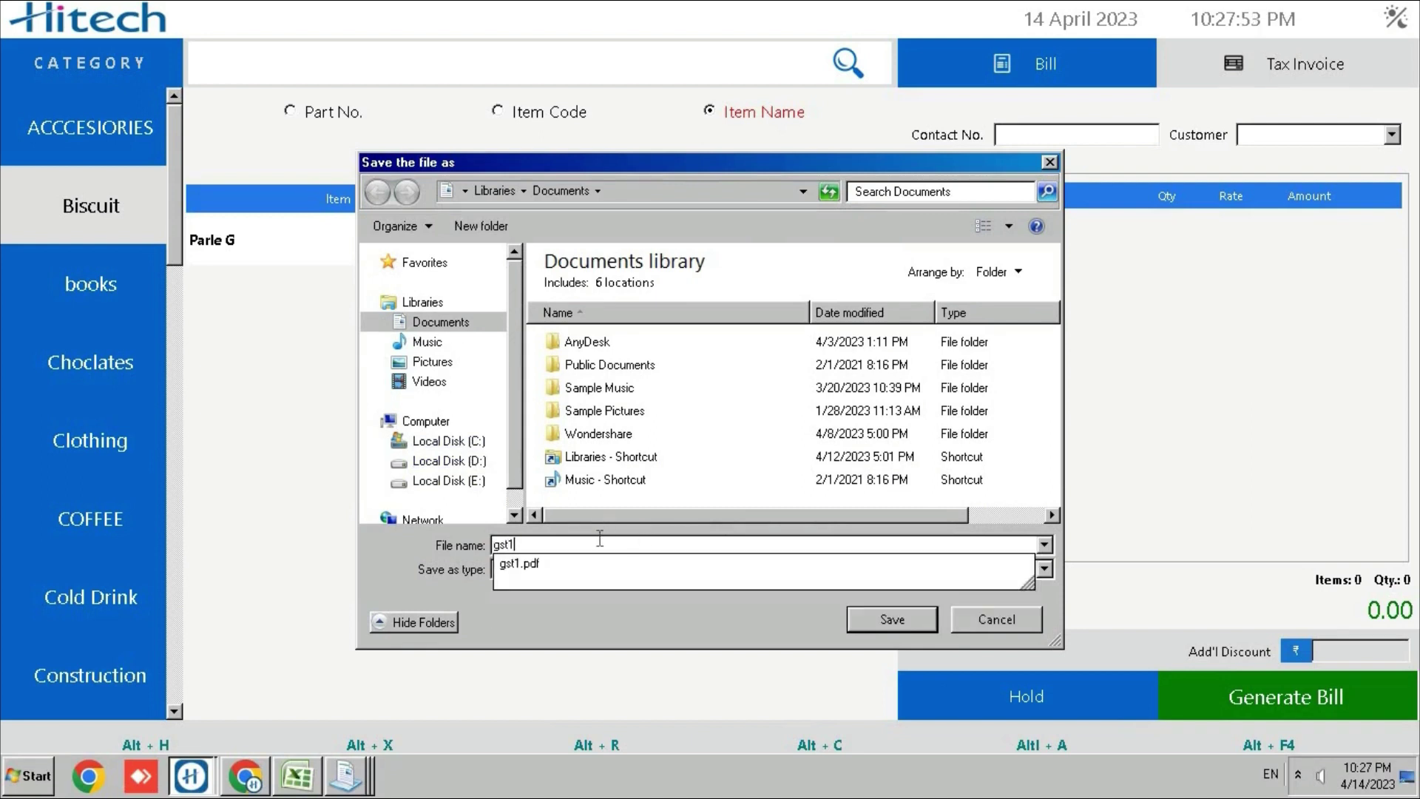
left_click(899, 614)
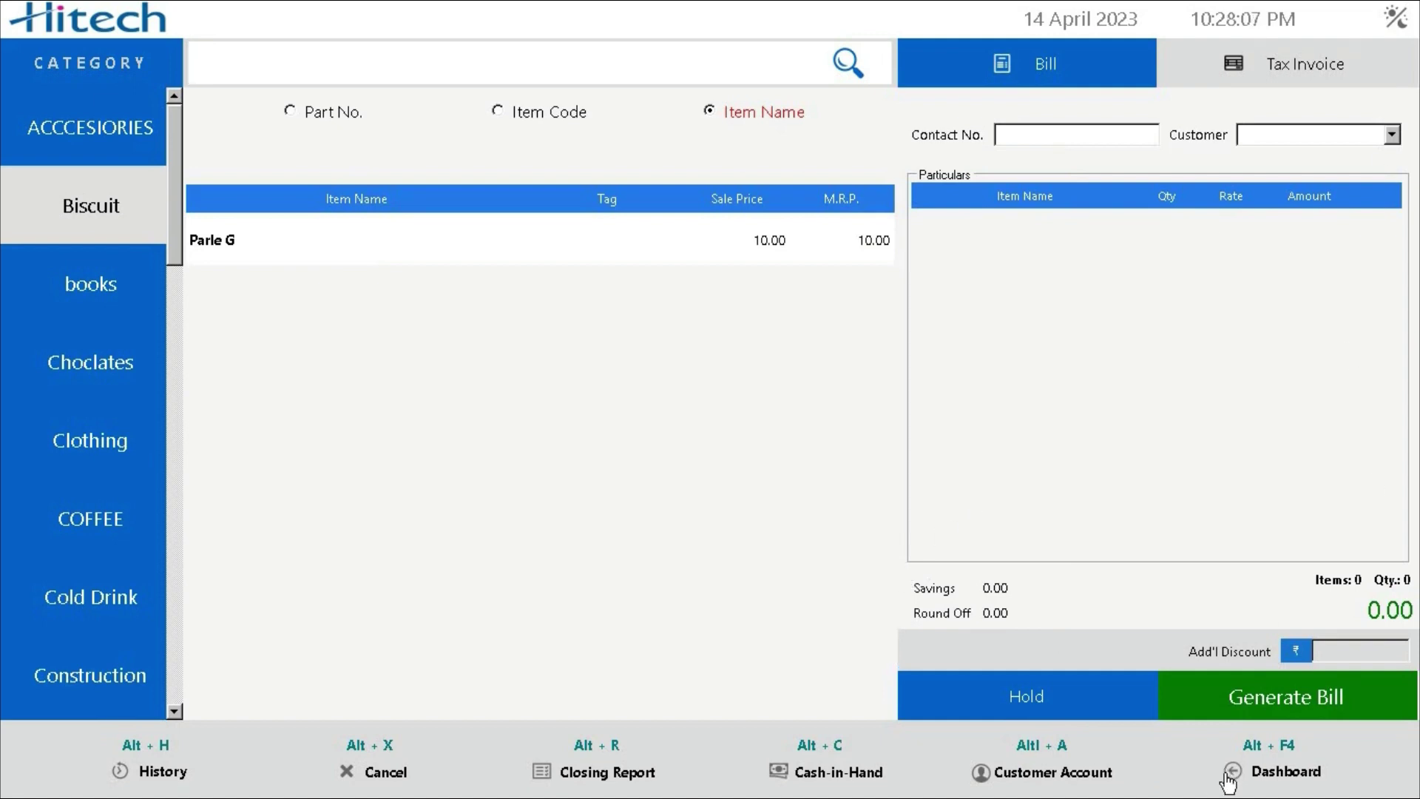
Back on the dashboard, confirm the Billing Settings engine stays Professional and close settings
left_click(1266, 754)
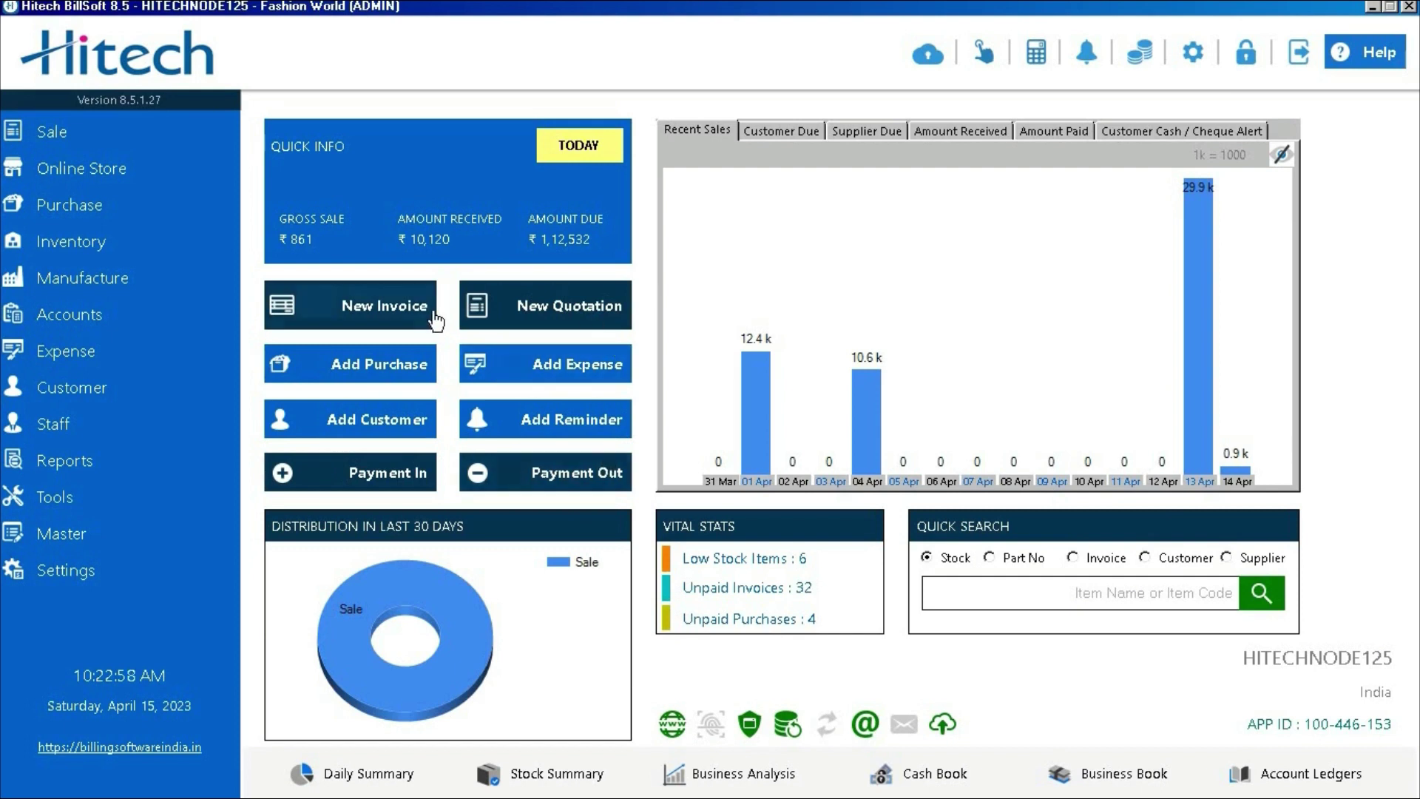
left_click(26, 569)
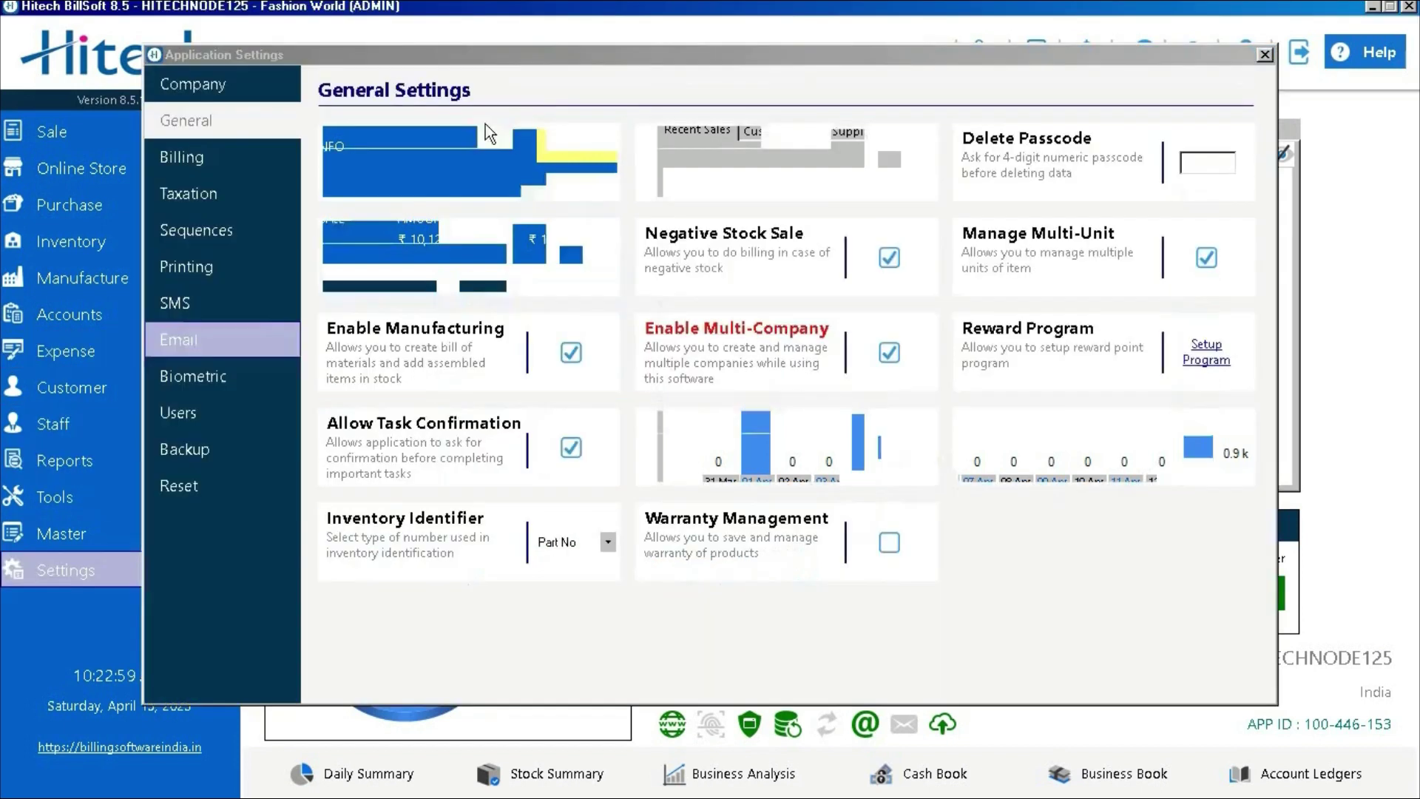
left_click(181, 157)
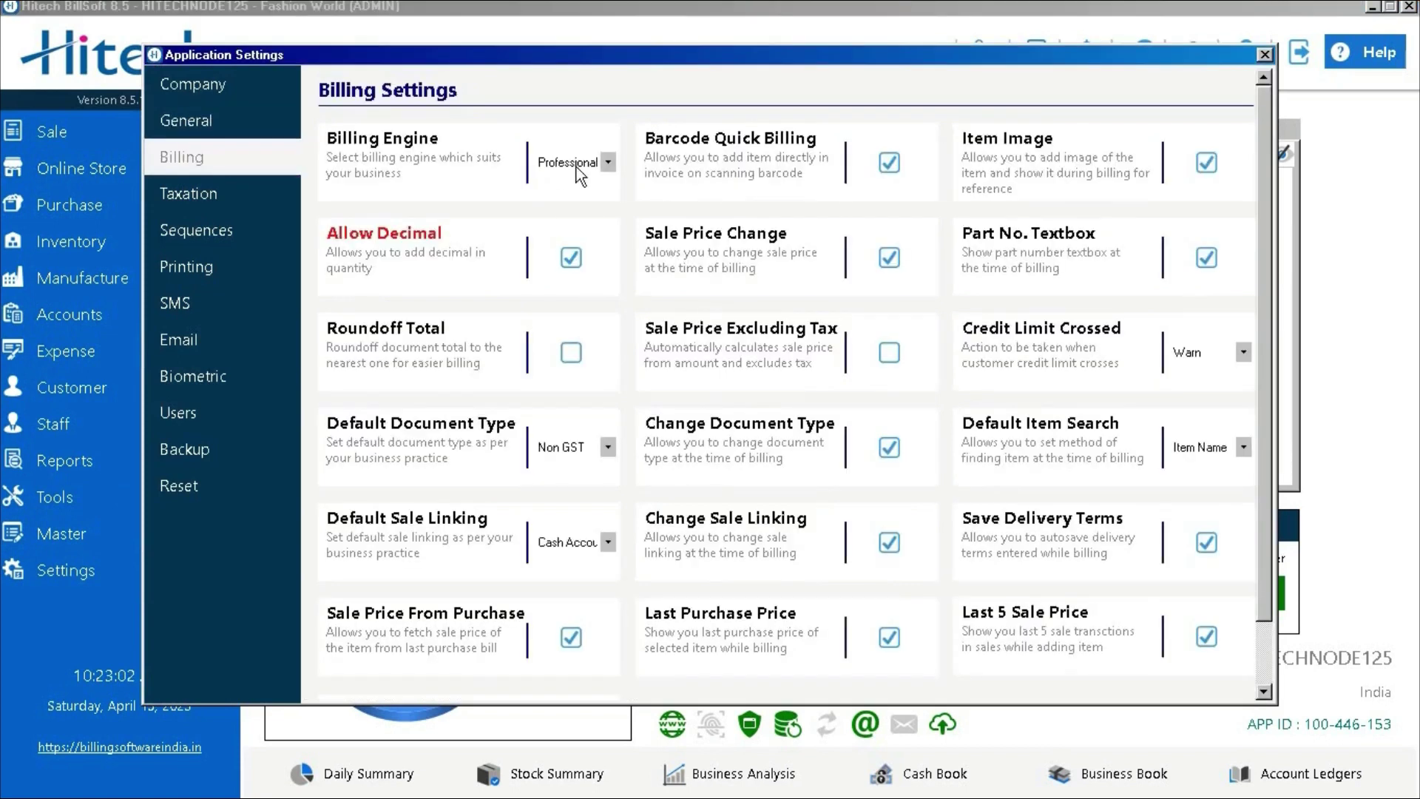
left_click(601, 163)
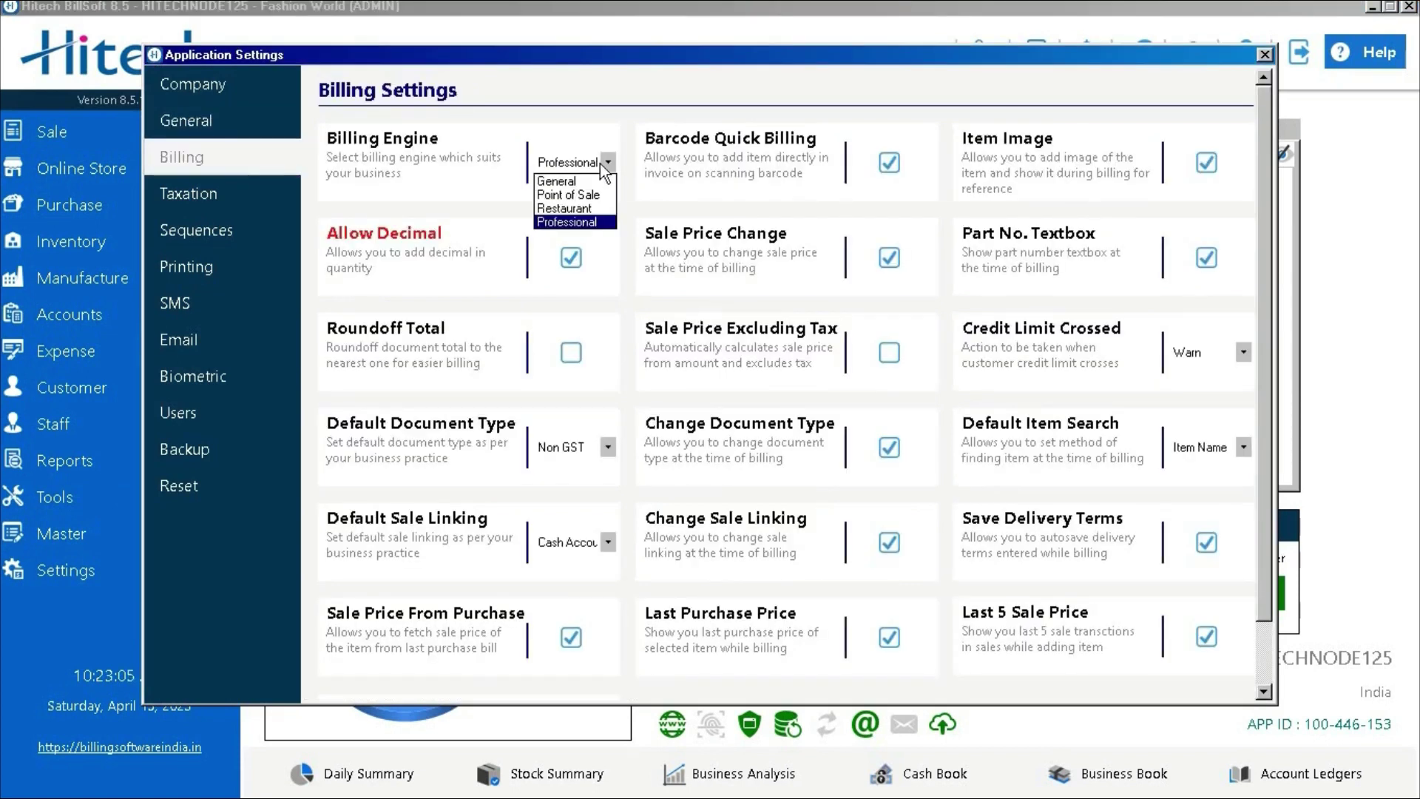
left_click(601, 162)
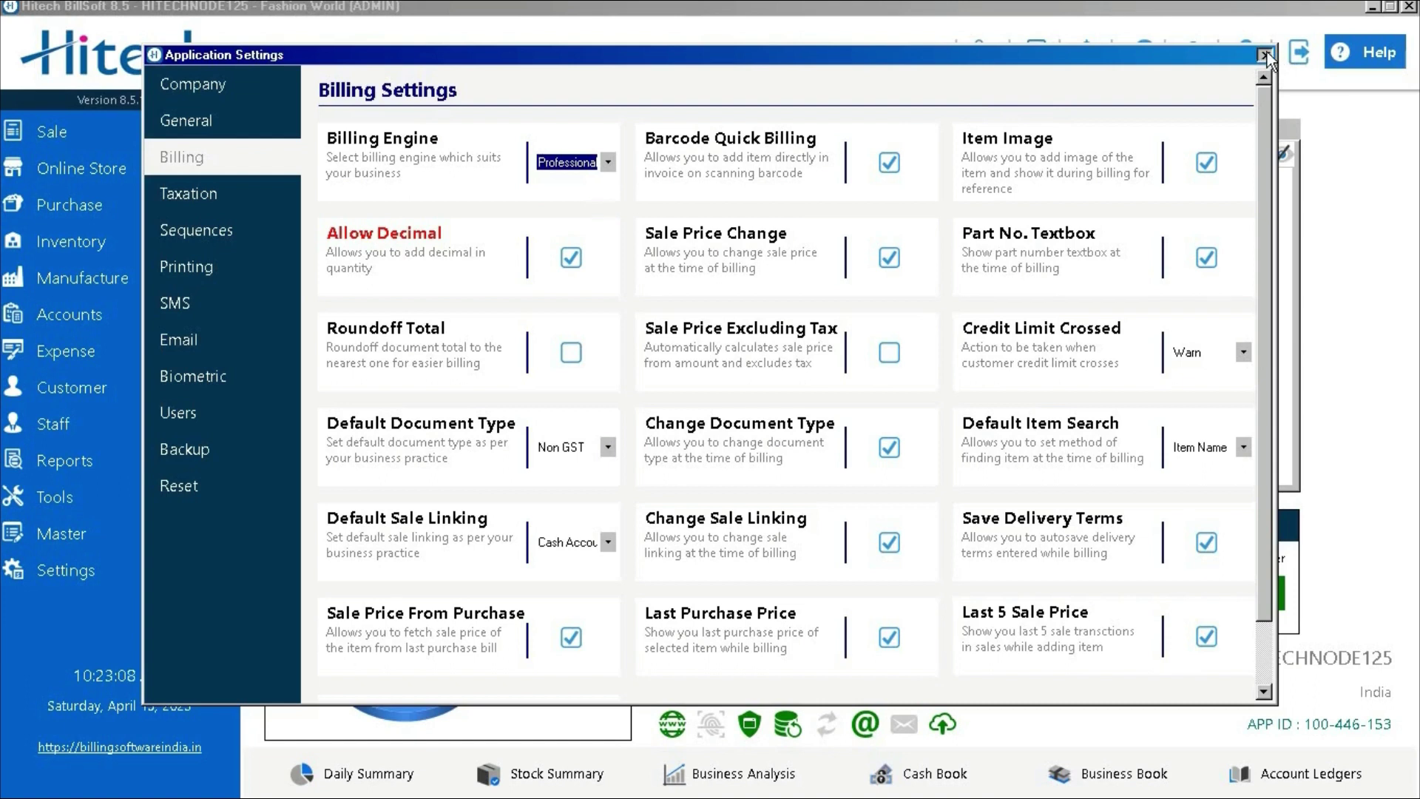
left_click(1265, 54)
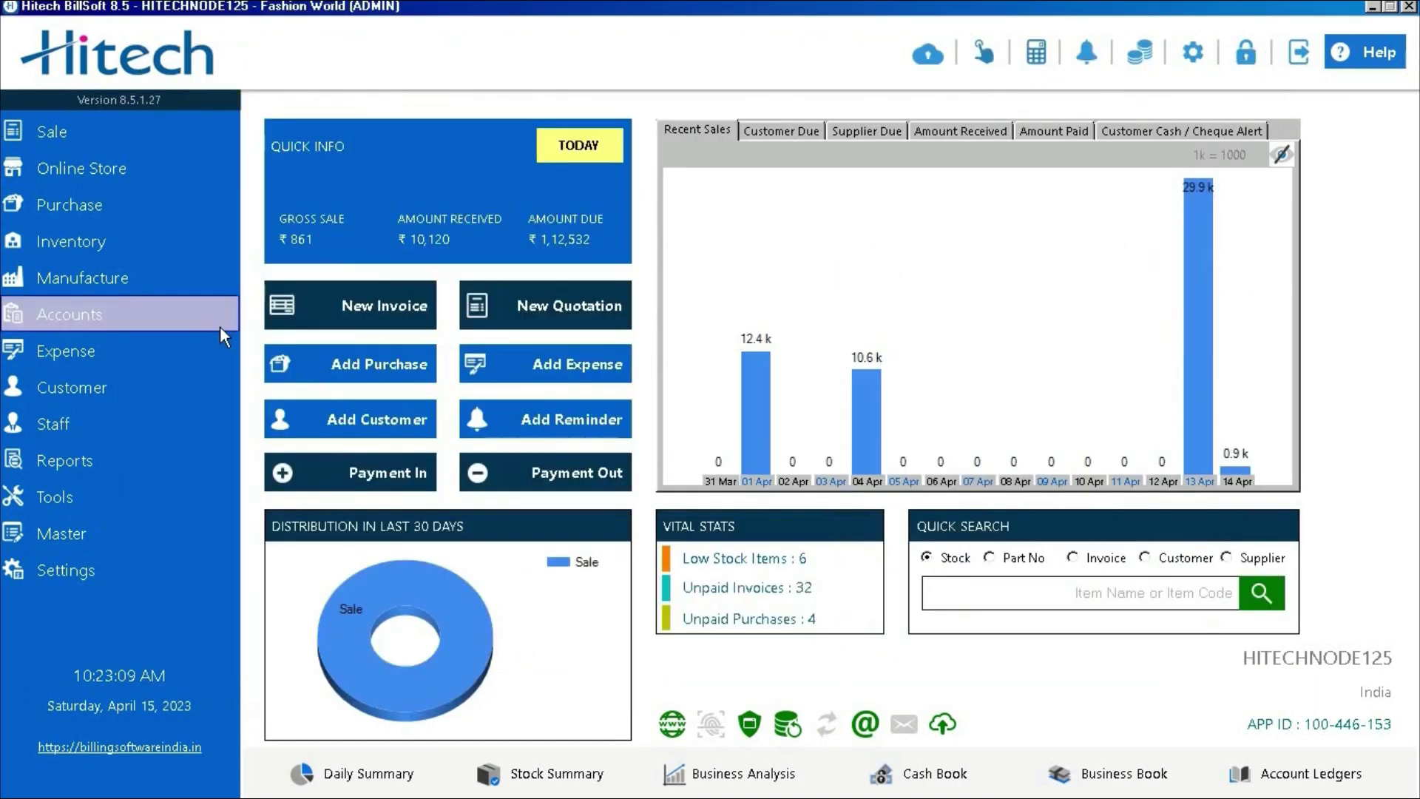
Start a GST-type invoice, keeping date 15-04-2023 and Uttarakhand as place of supply
left_click(358, 303)
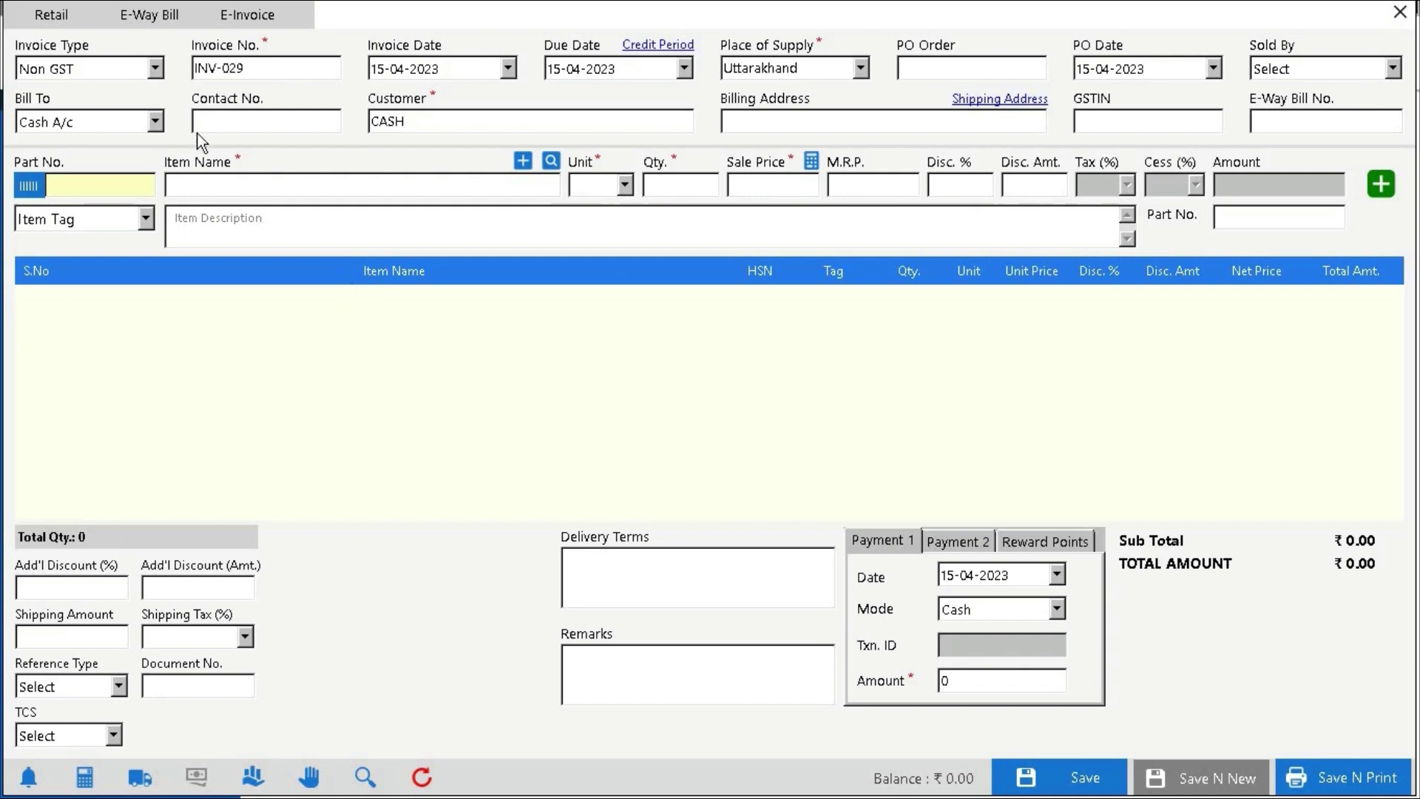
left_click(155, 70)
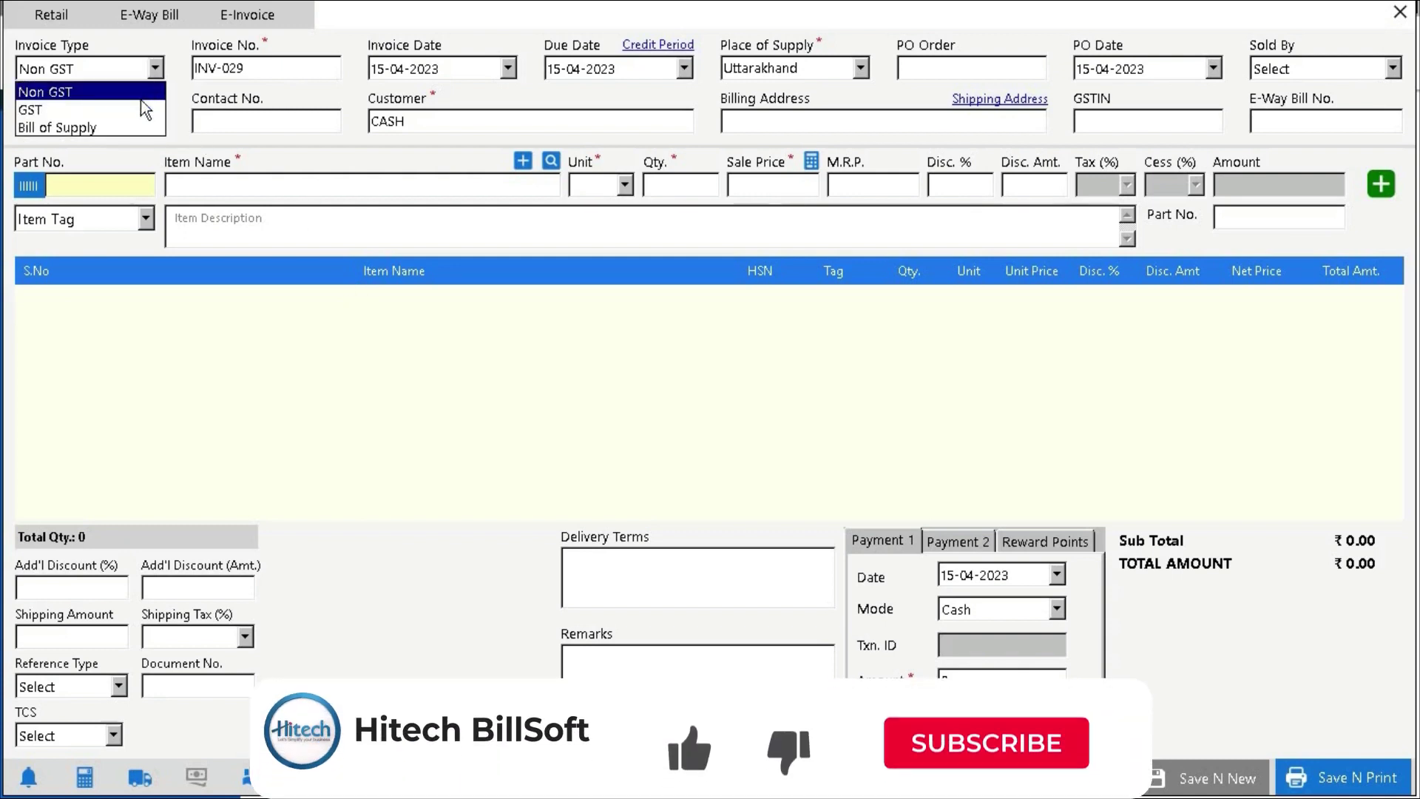
left_click(139, 111)
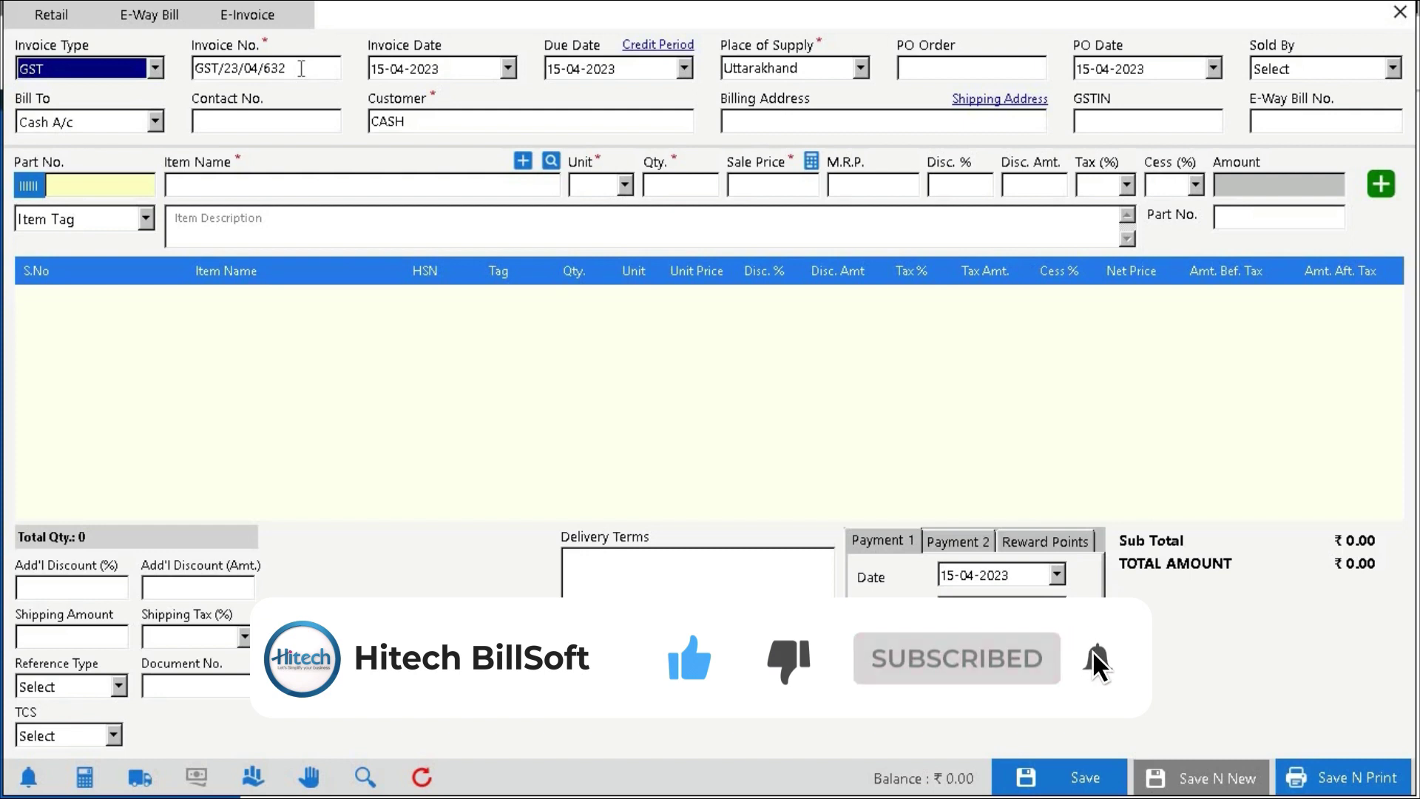
left_click(507, 69)
left_click(508, 69)
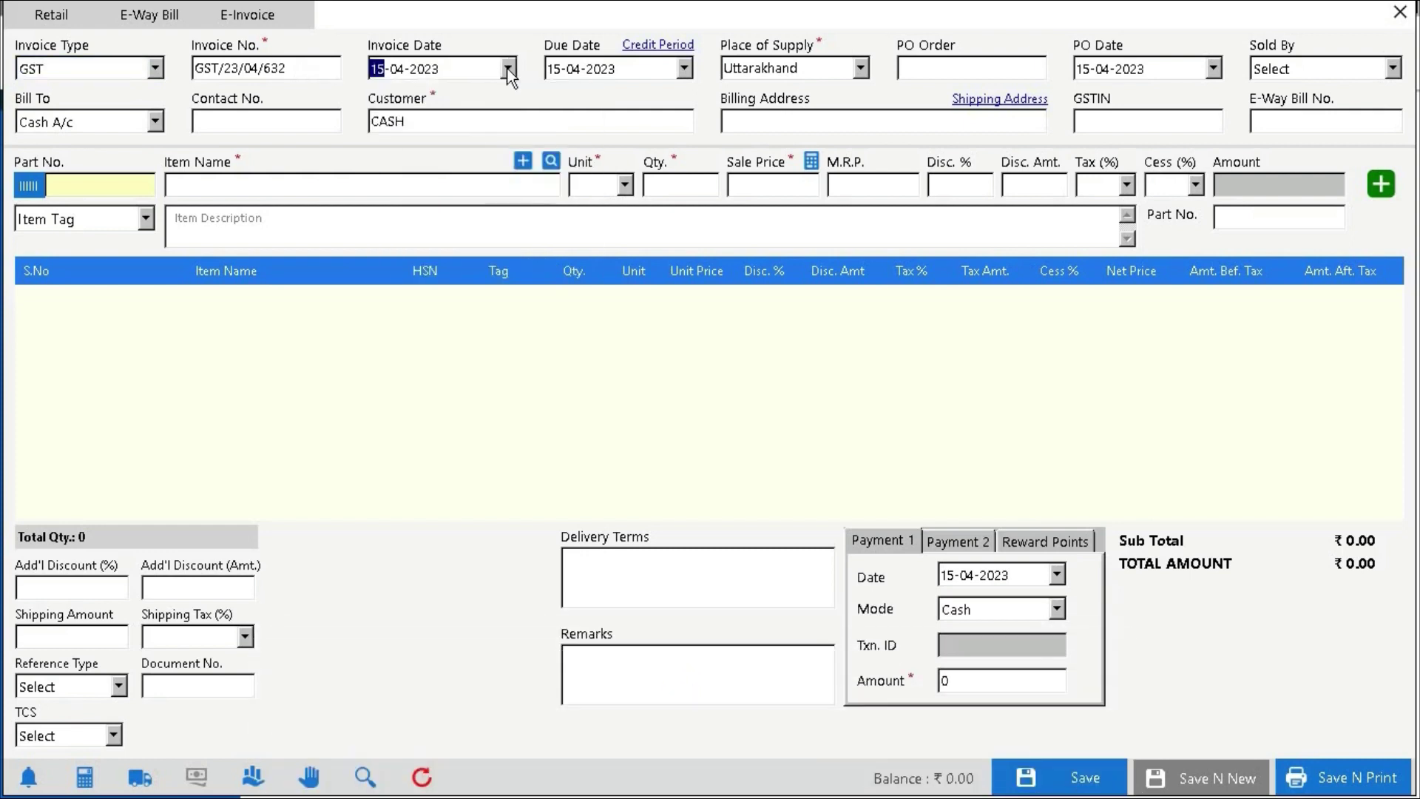
left_click(611, 68)
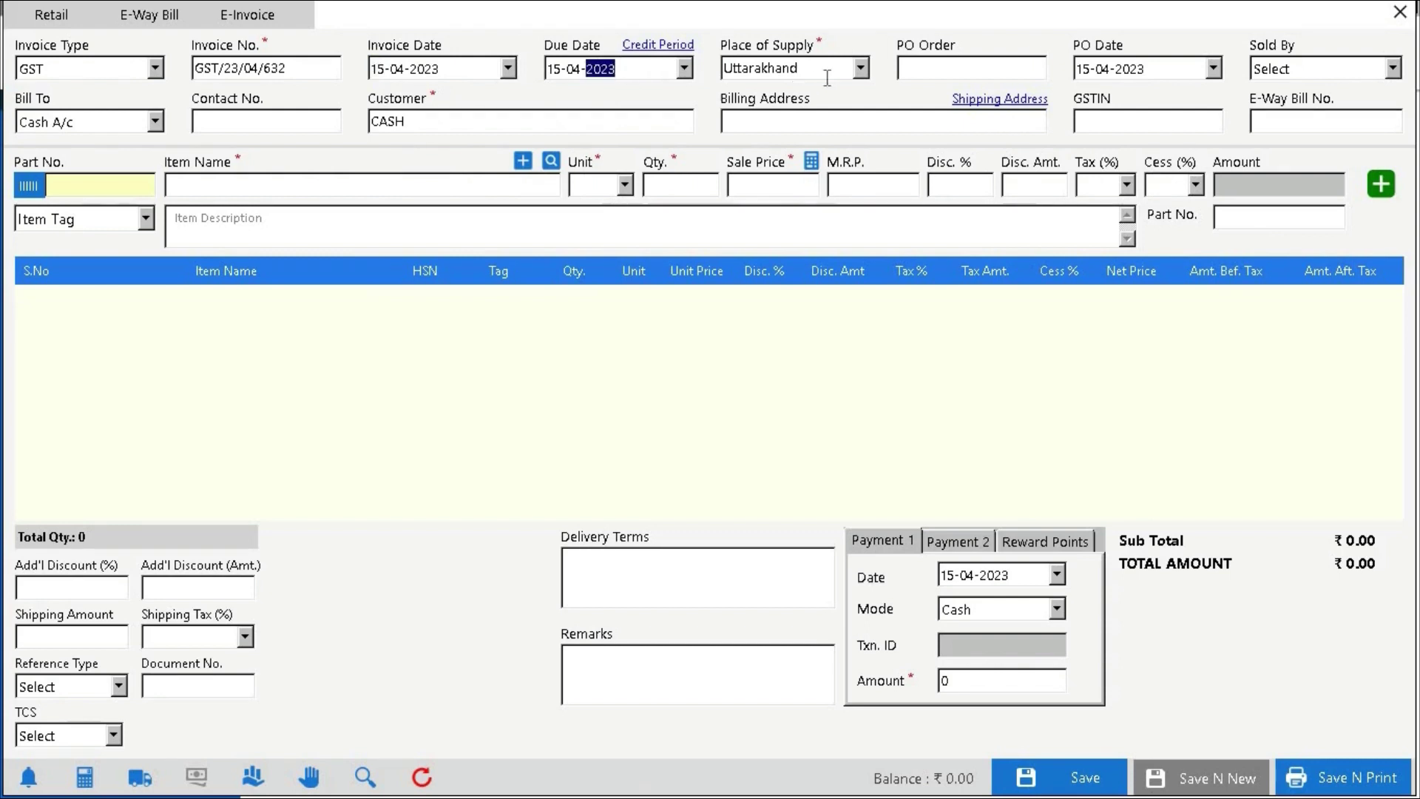
left_click(860, 77)
left_click(861, 77)
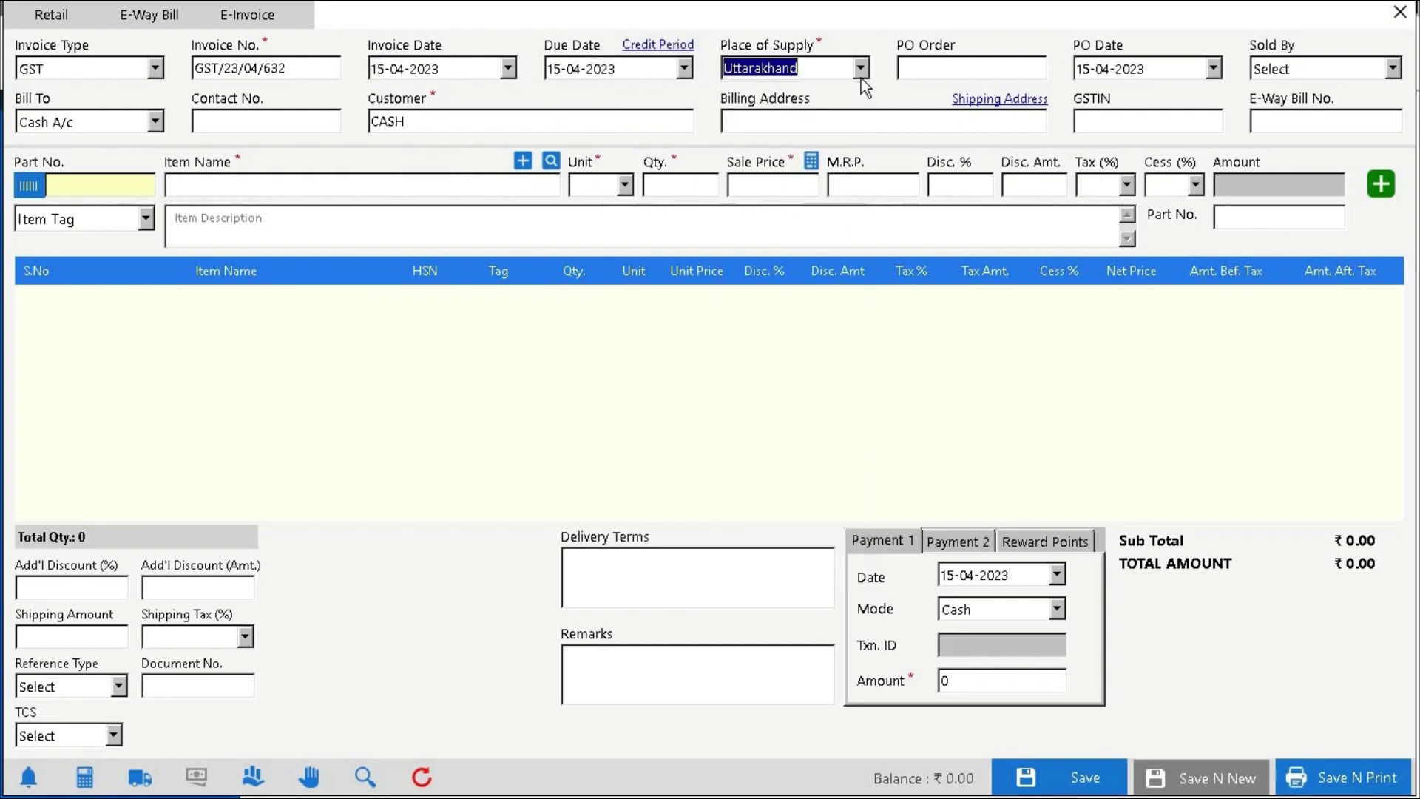
left_click(964, 75)
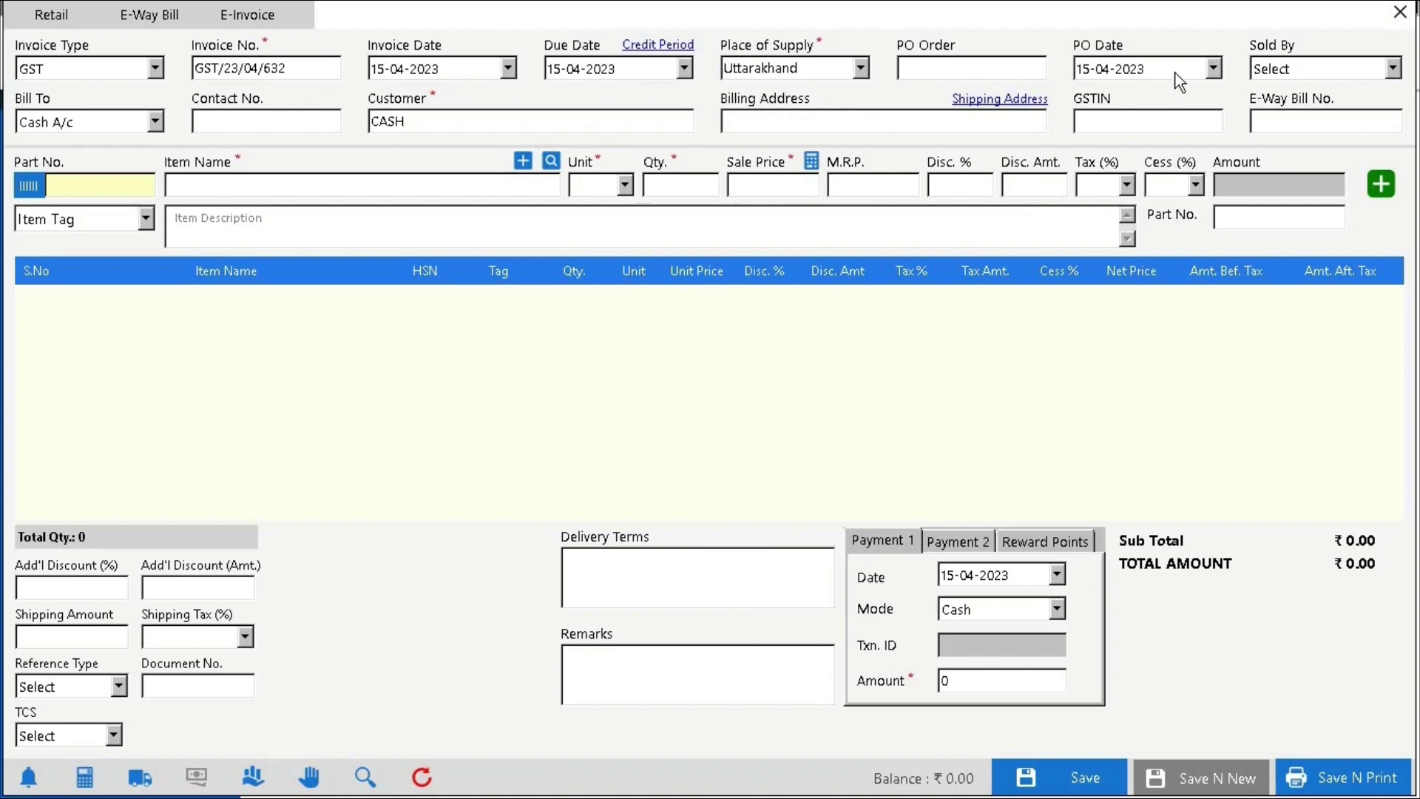
Leave the salesperson unset and bill the invoice to a saved customer account
left_click(1392, 69)
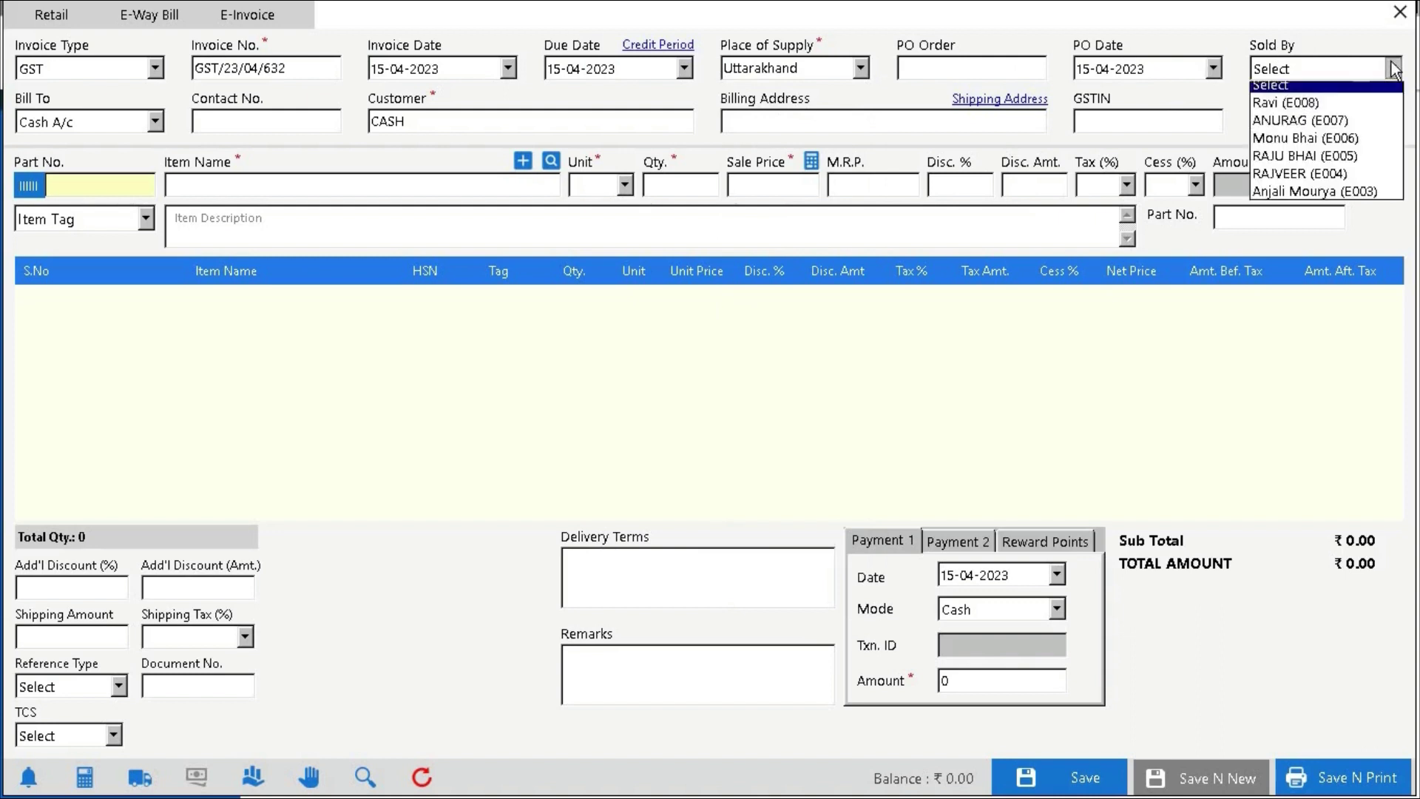
left_click(1393, 70)
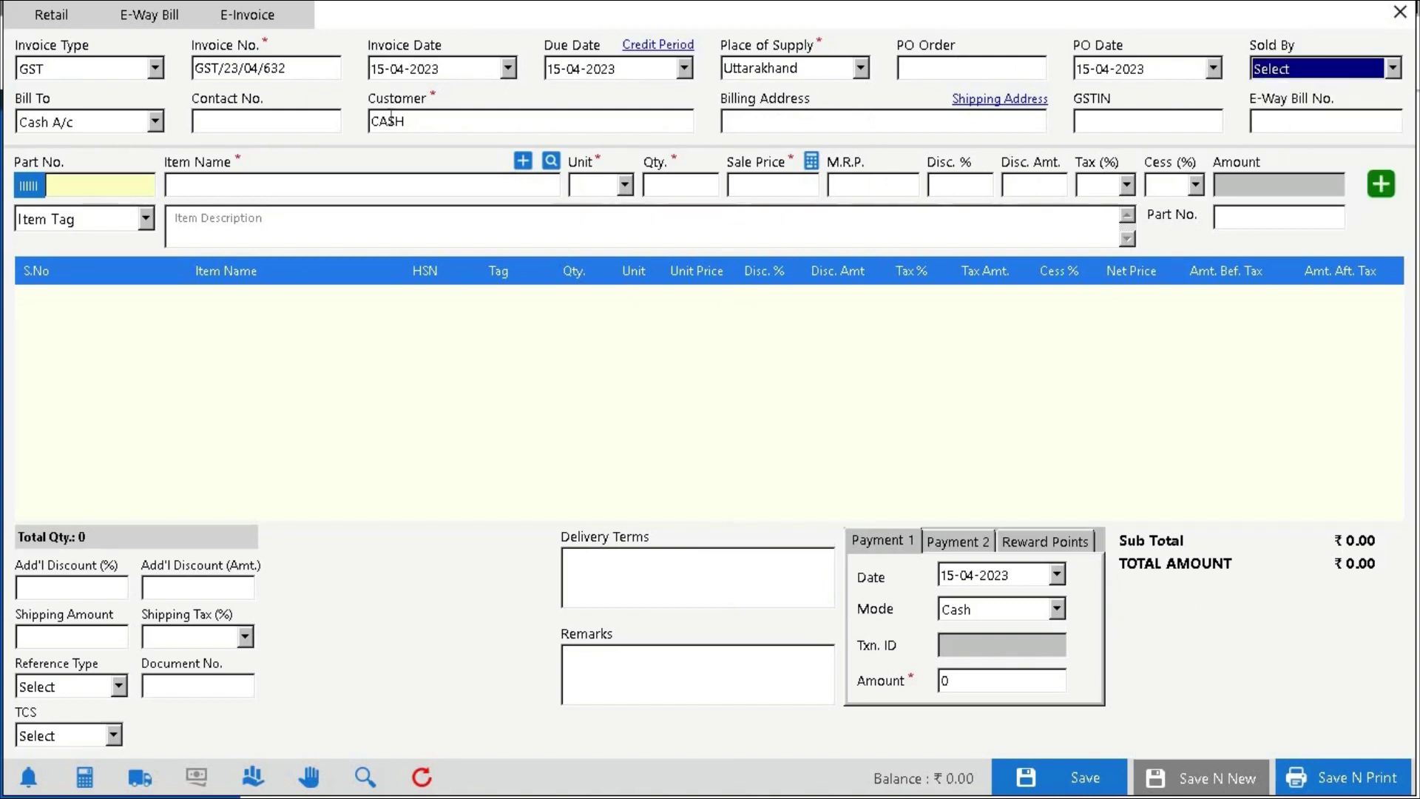
left_click(151, 125)
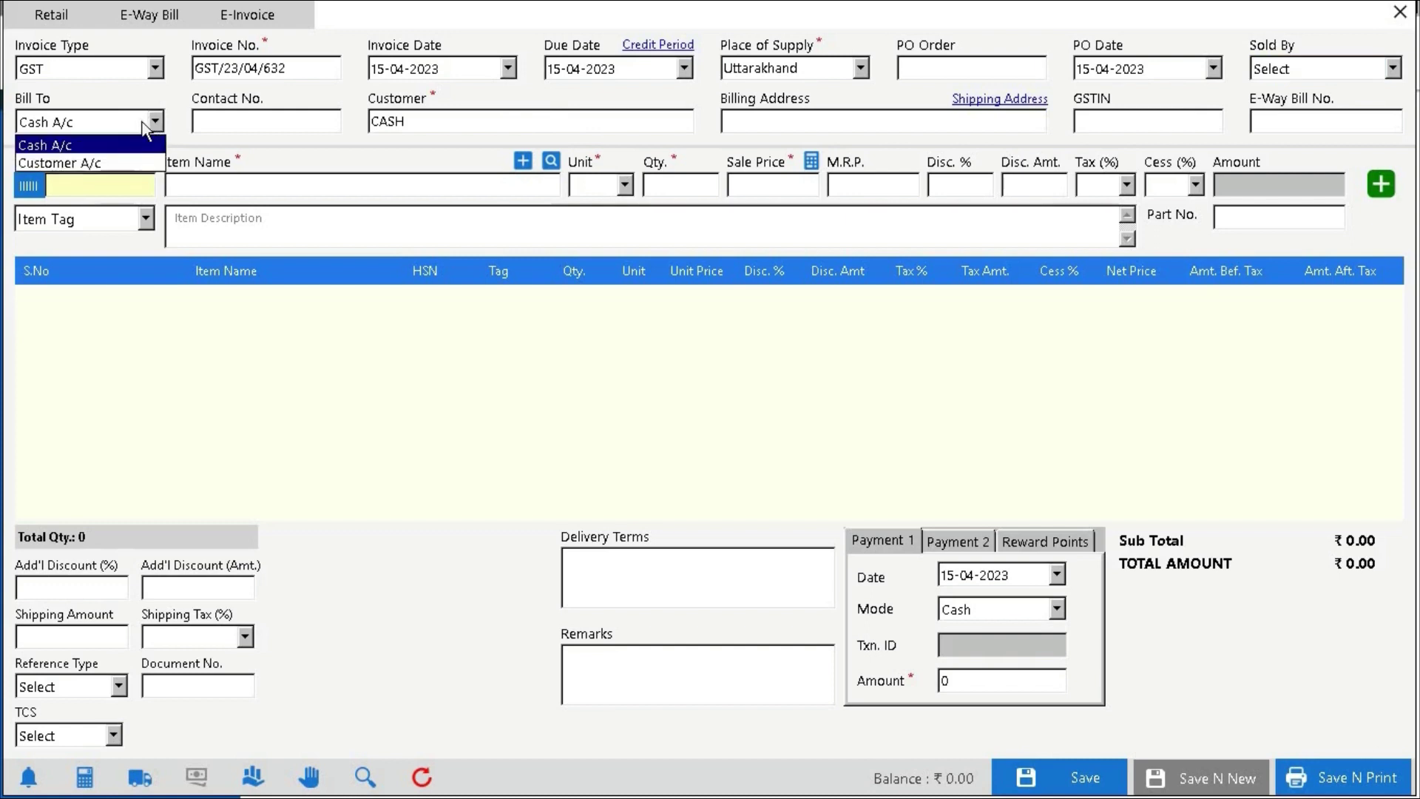
left_click(124, 145)
left_click(241, 131)
left_click(455, 126)
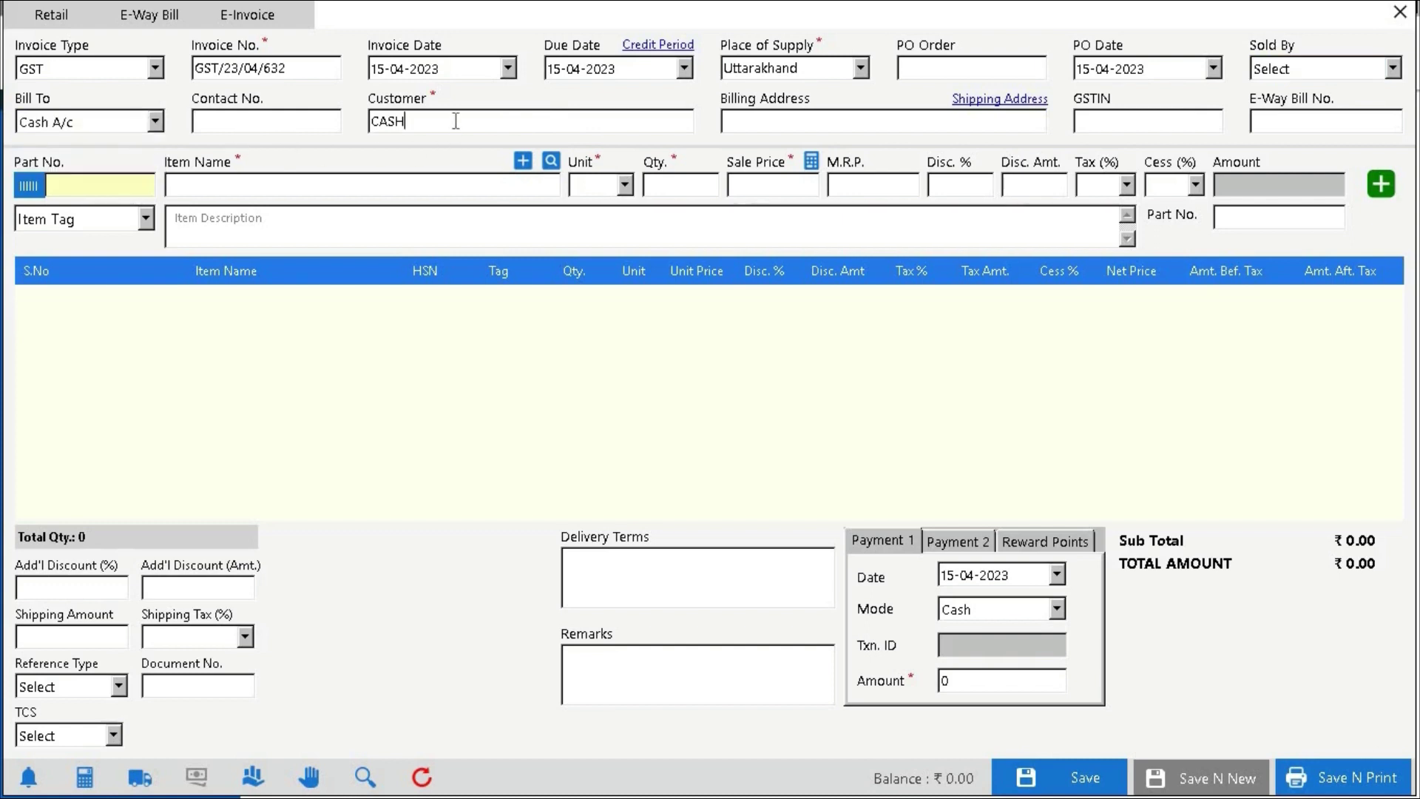
left_click(157, 126)
left_click(74, 158)
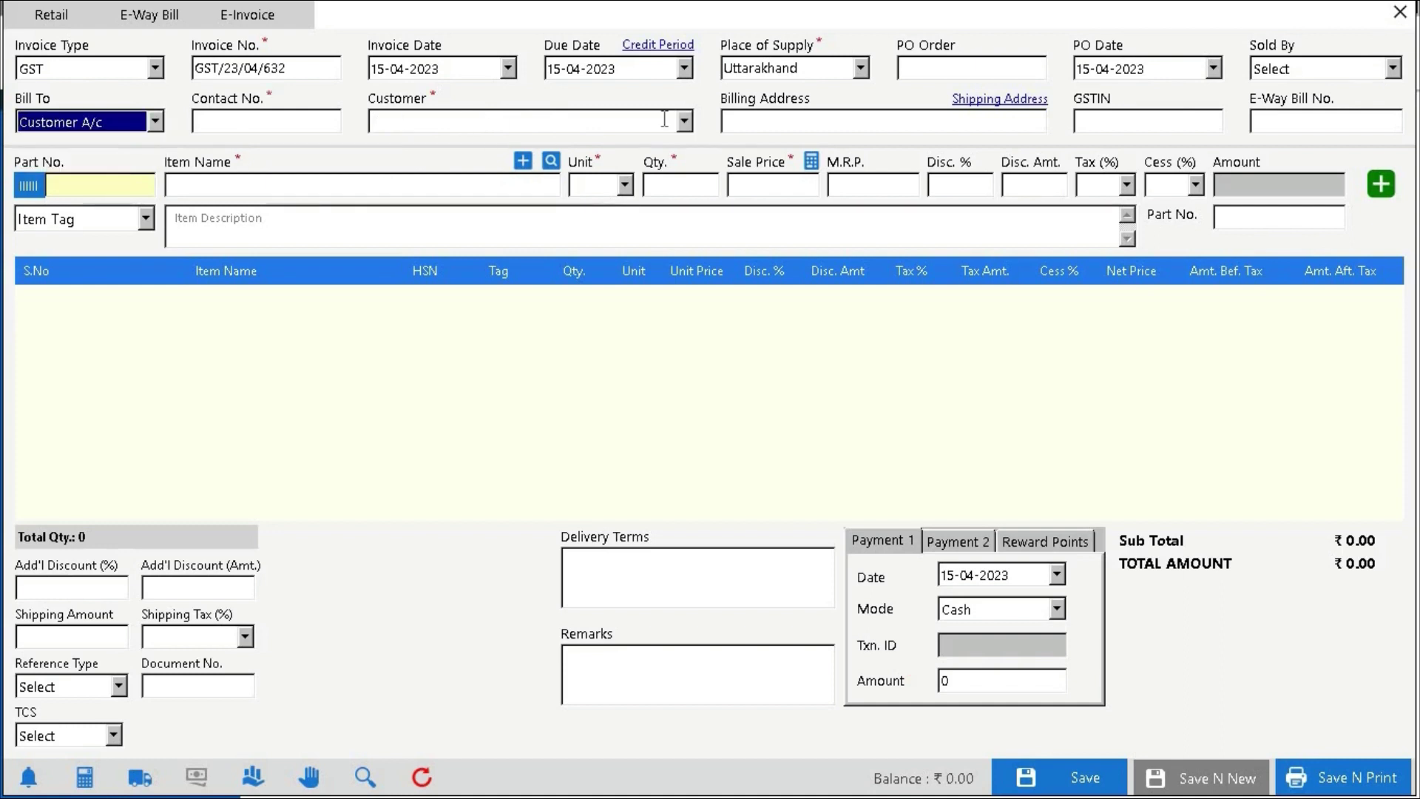
left_click(684, 121)
left_click(562, 287)
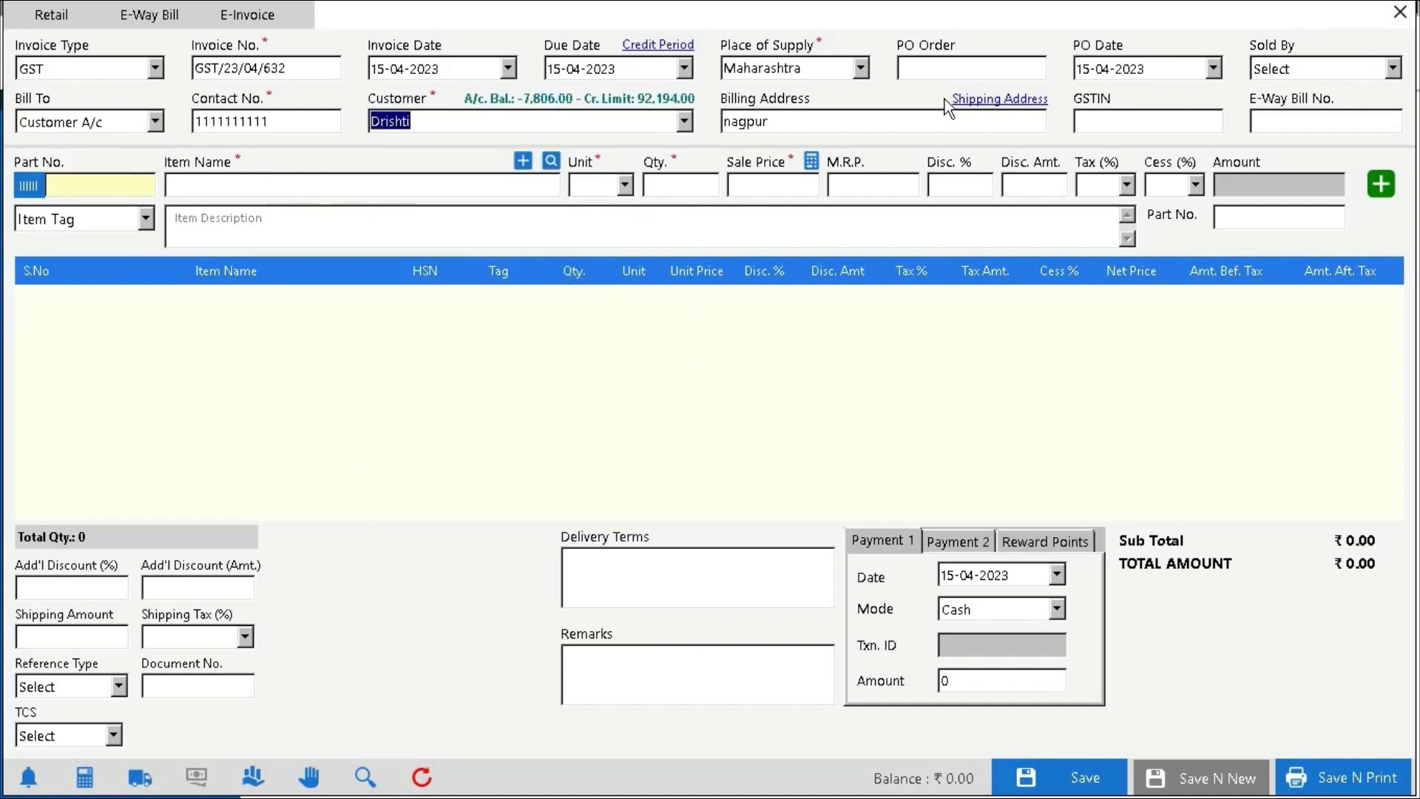
key("Tab")
key("Tab")
key("Tab")
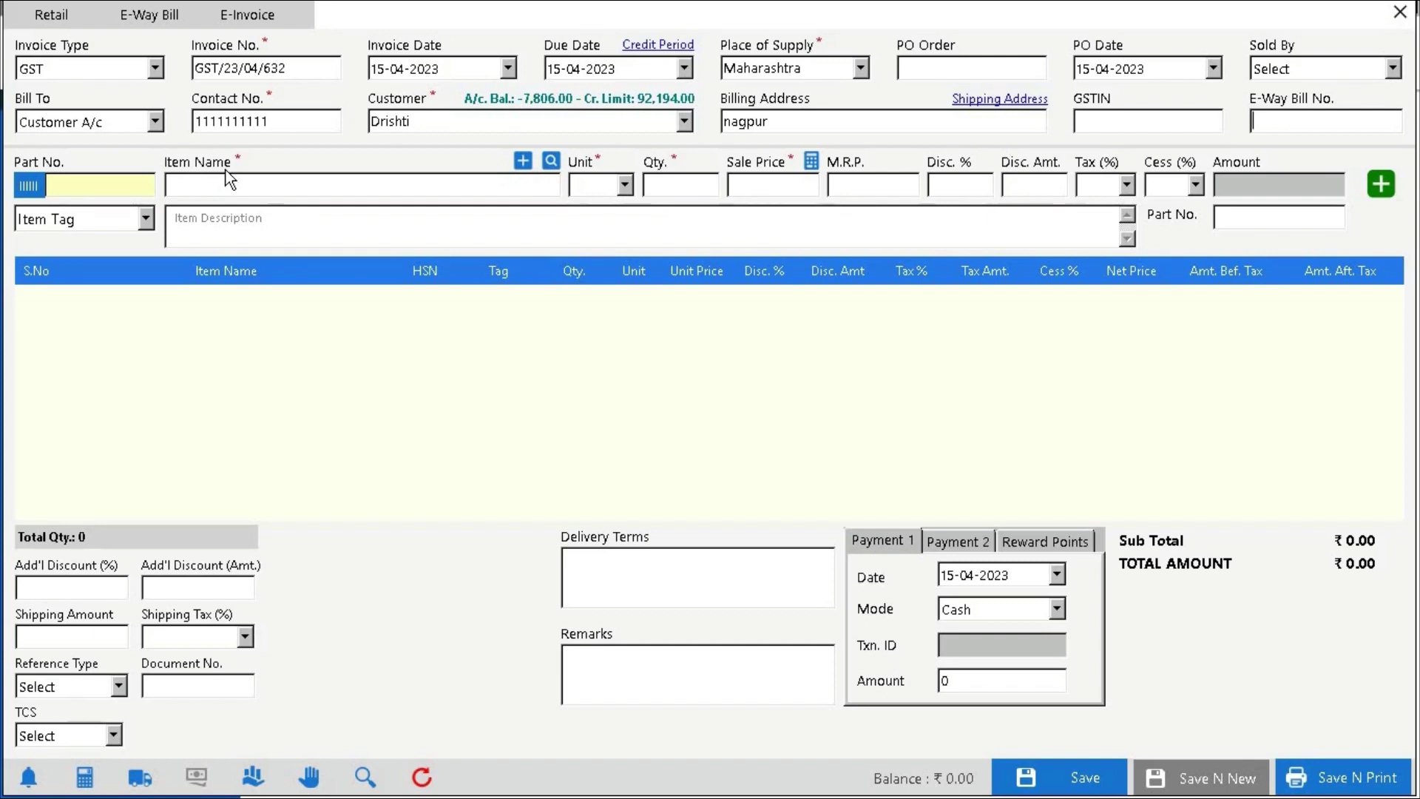
Add one FASTRACK WATCH as the first invoice row, totalling ₹9,800.00
left_click(307, 192)
type("h")
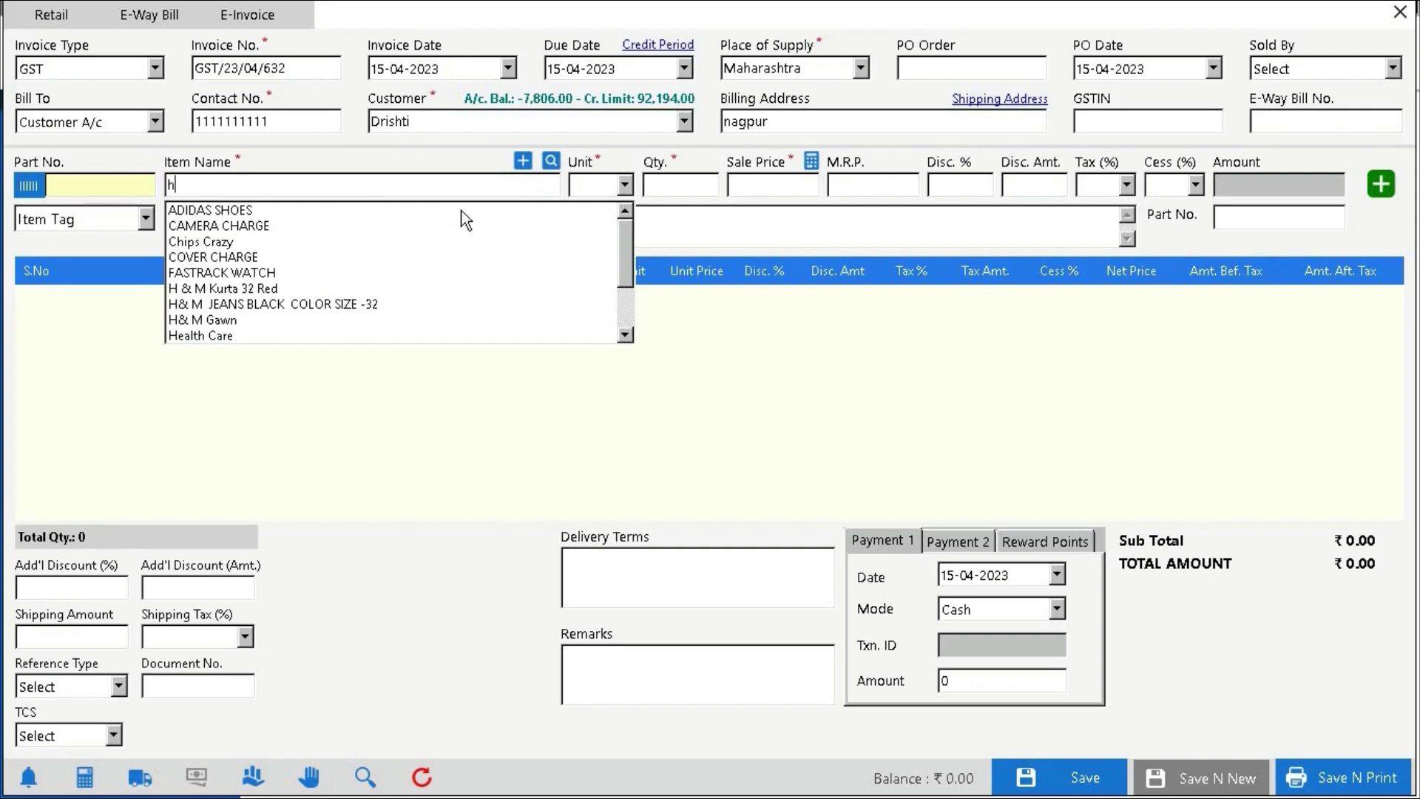
left_click(256, 272)
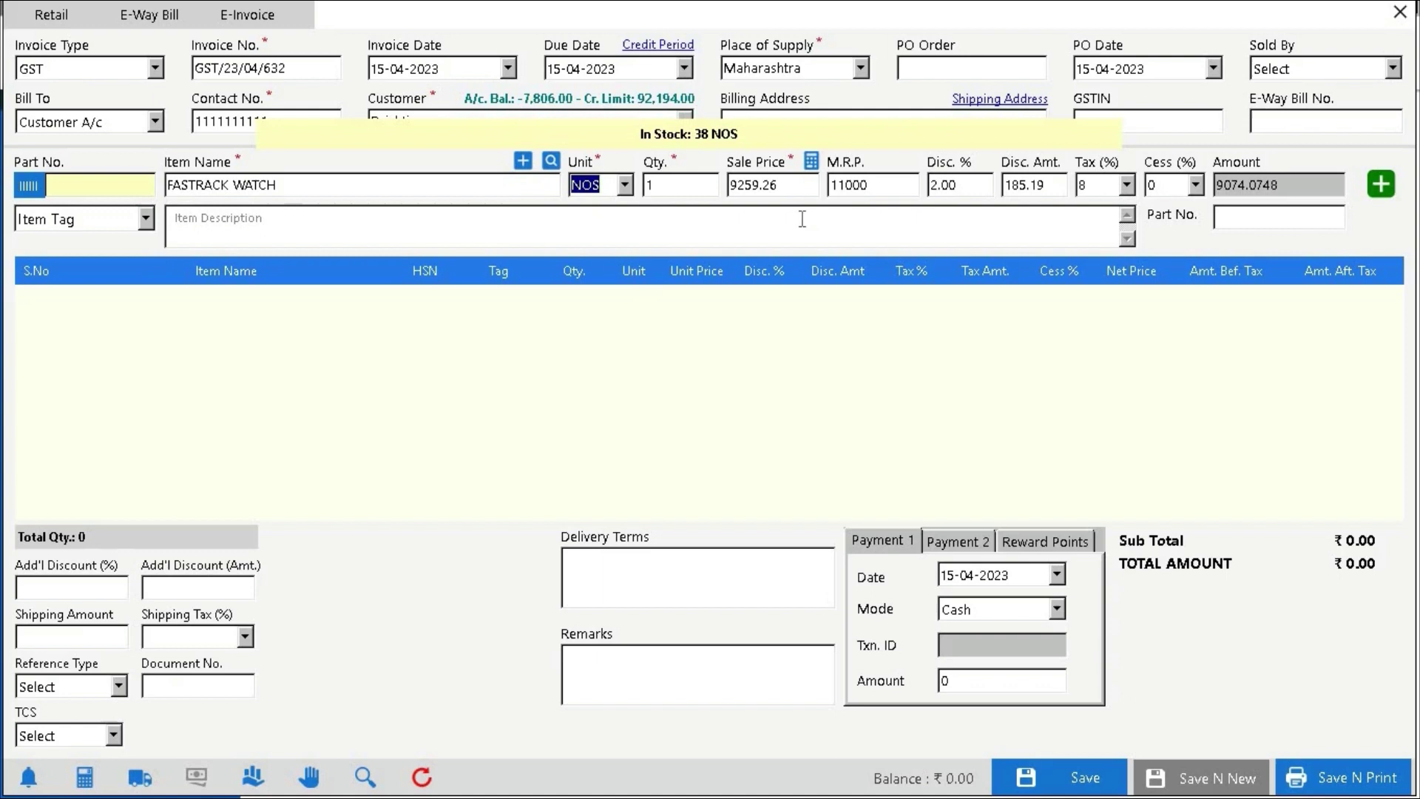
left_click(1395, 193)
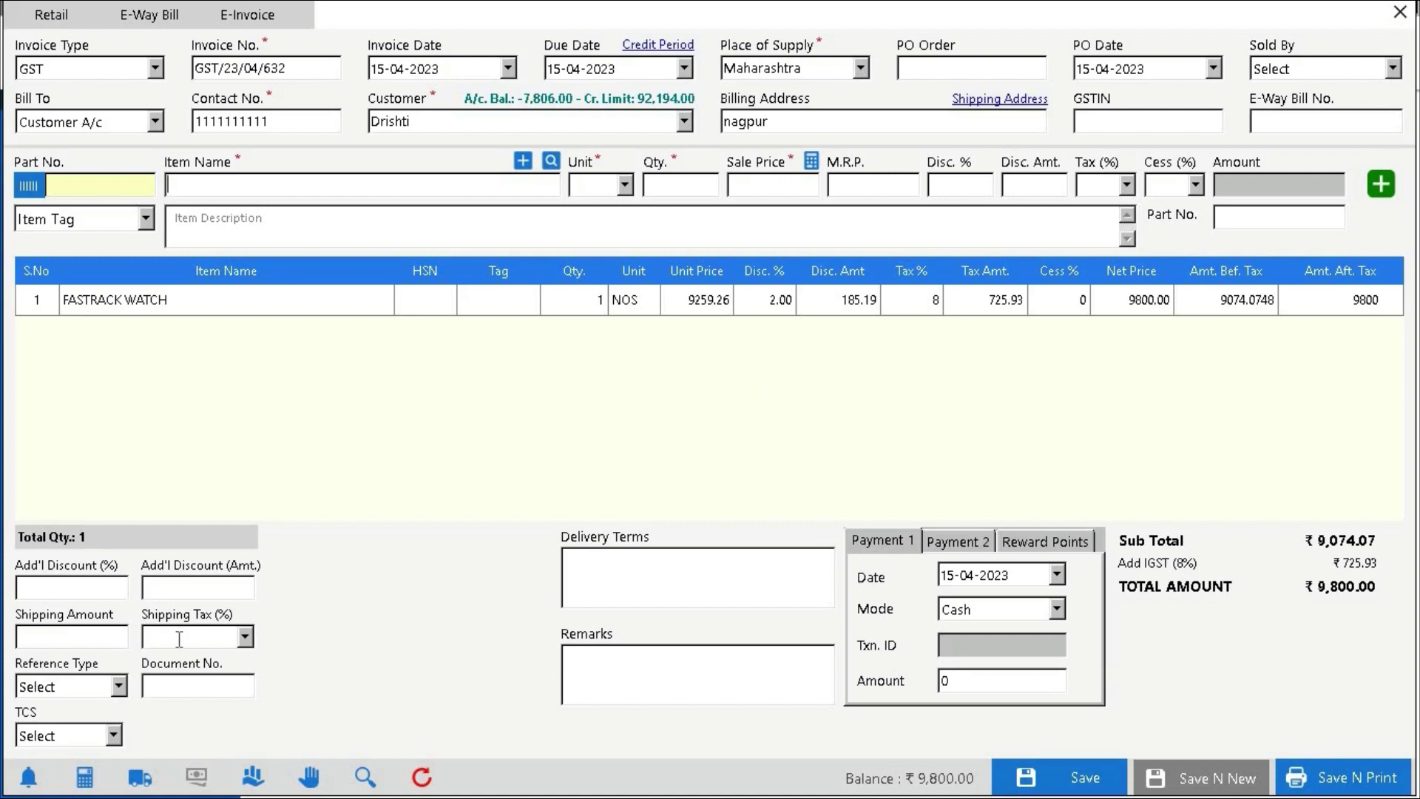
Leave reference type unset and enter a 9000 cash payment, leaving ₹800.00 balance
left_click(119, 686)
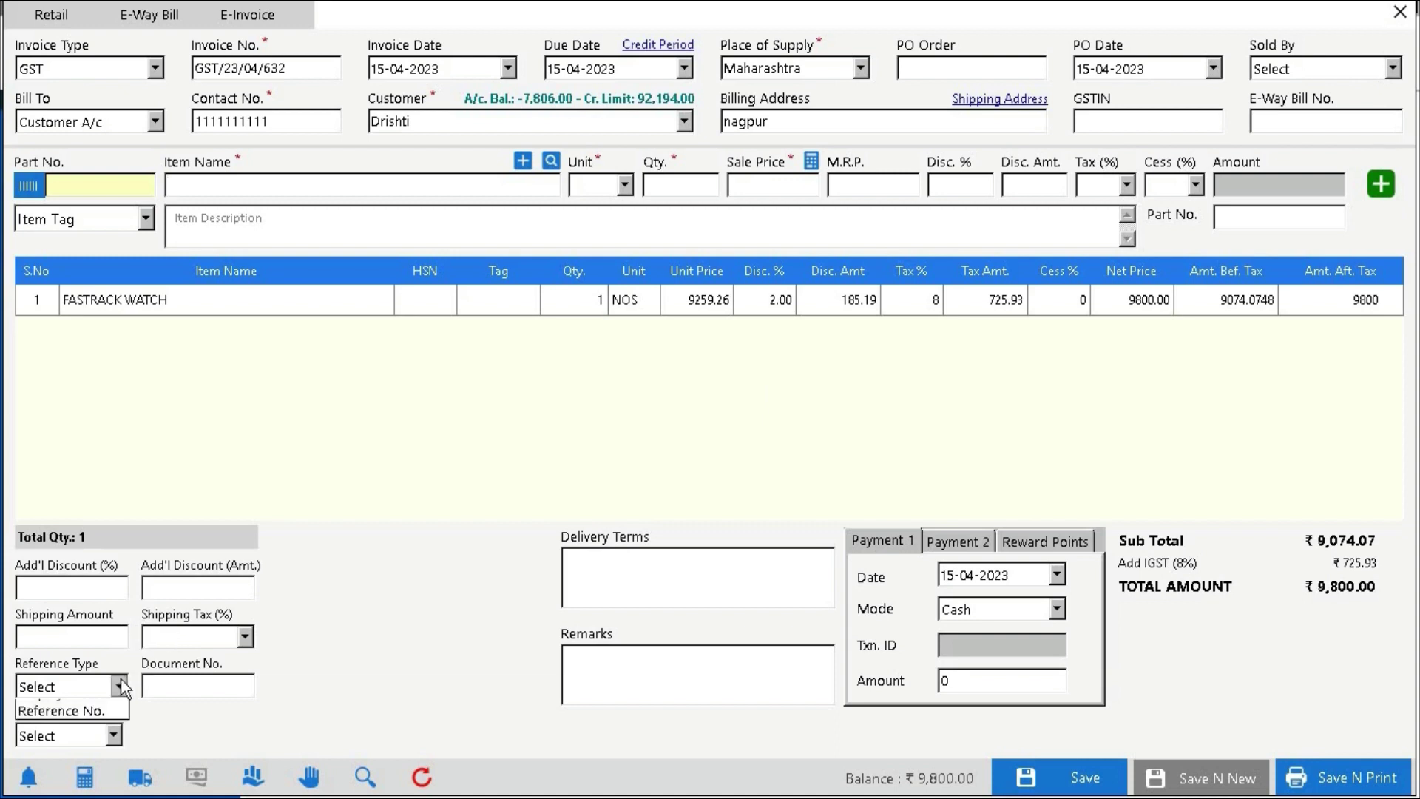
left_click(120, 687)
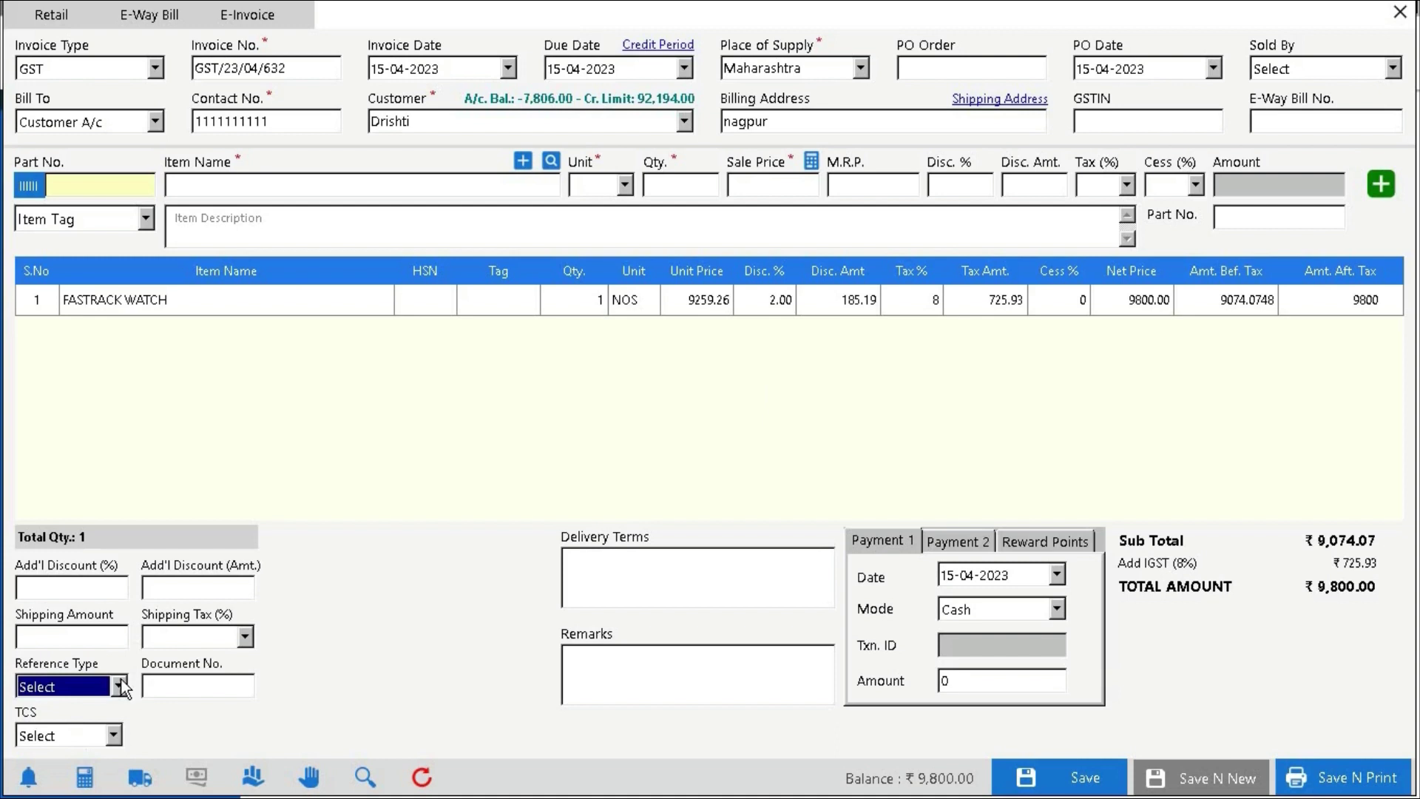
left_click(166, 685)
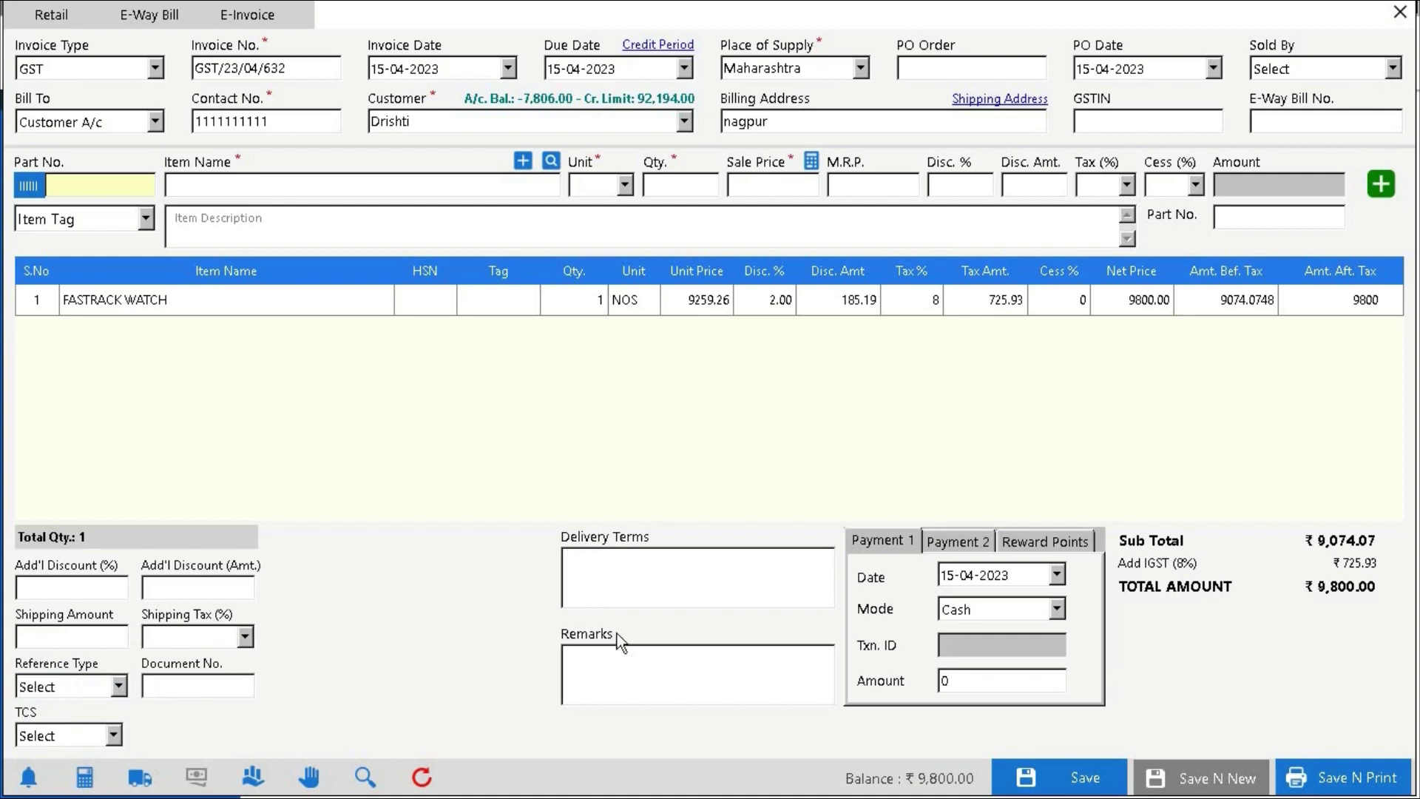
left_click(634, 663)
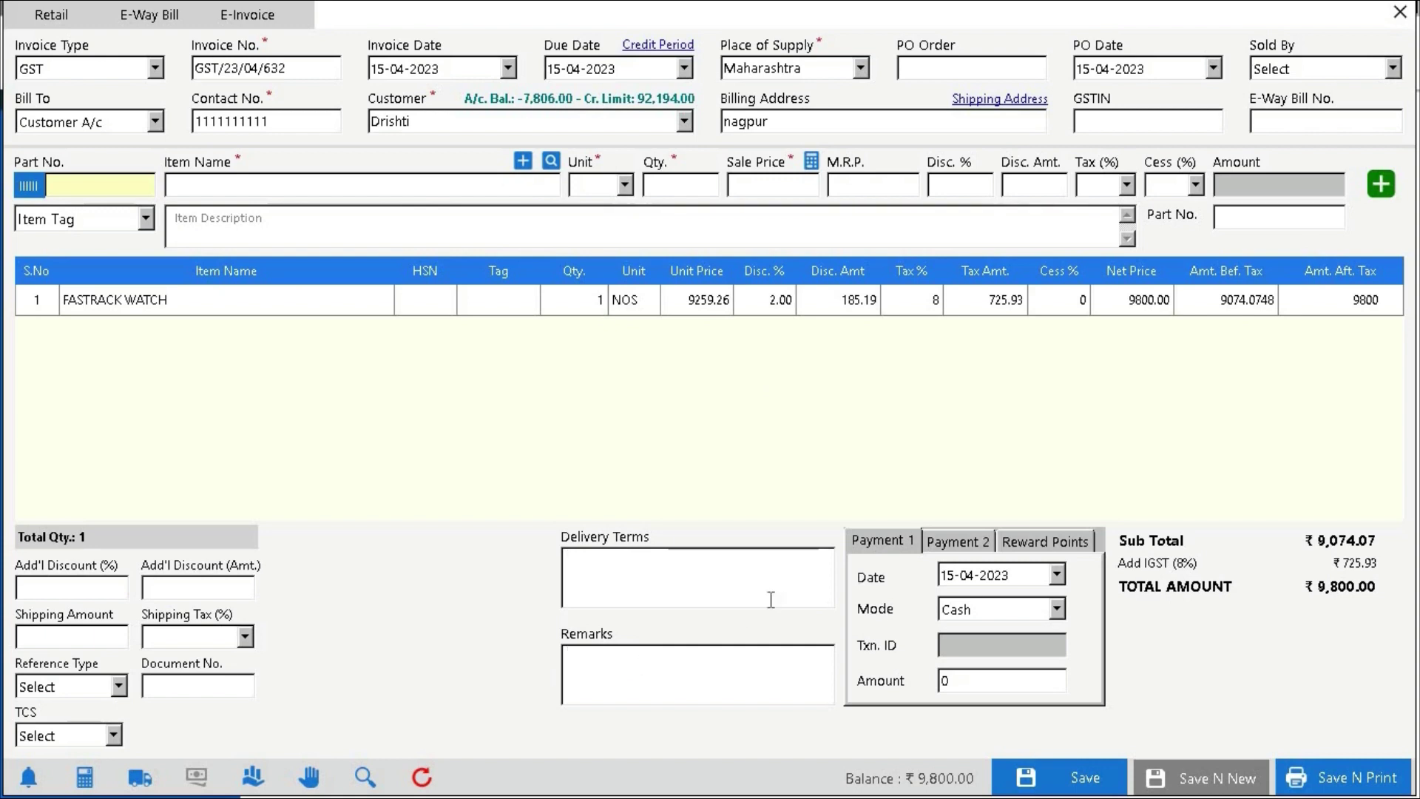
left_click(948, 540)
left_click(886, 544)
type("90000")
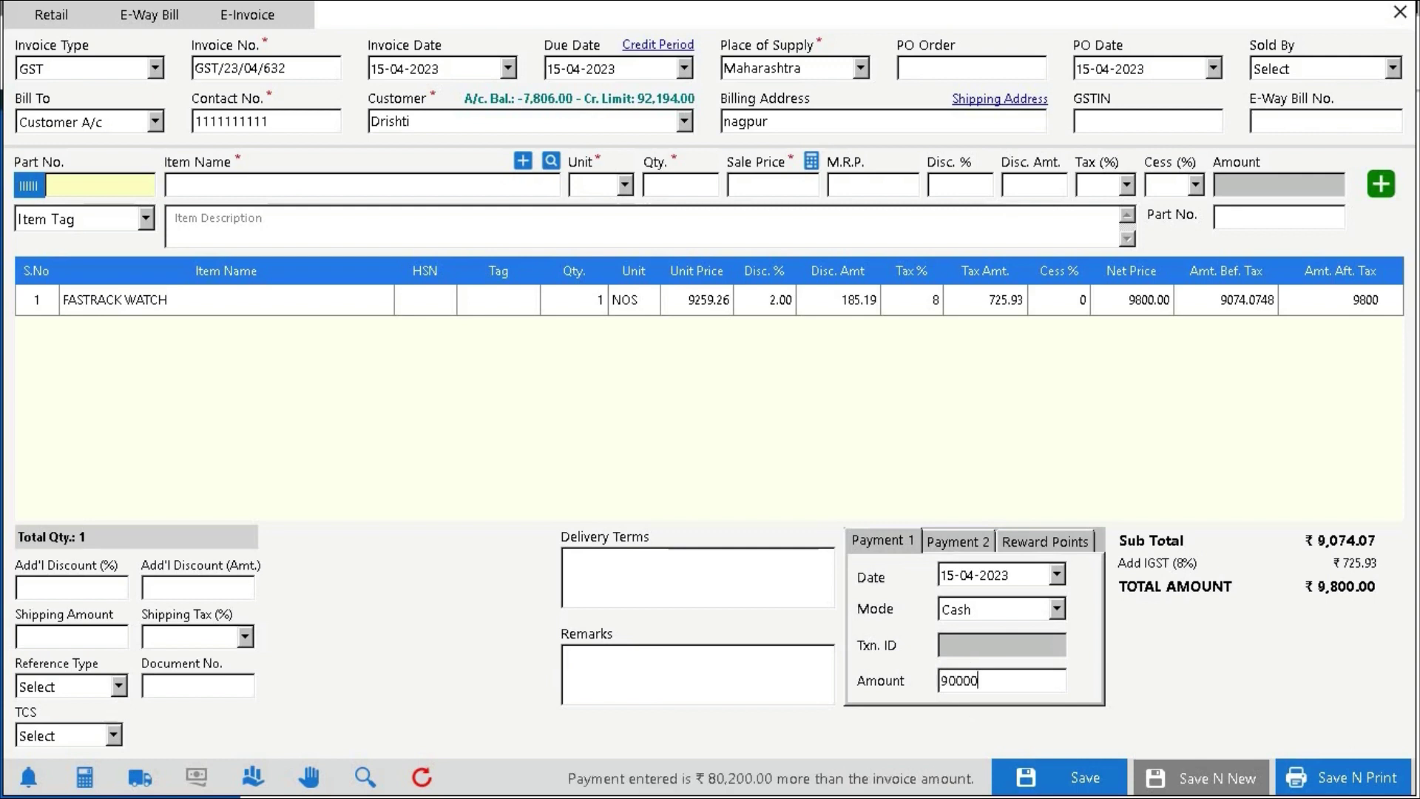
key("BackSpace")
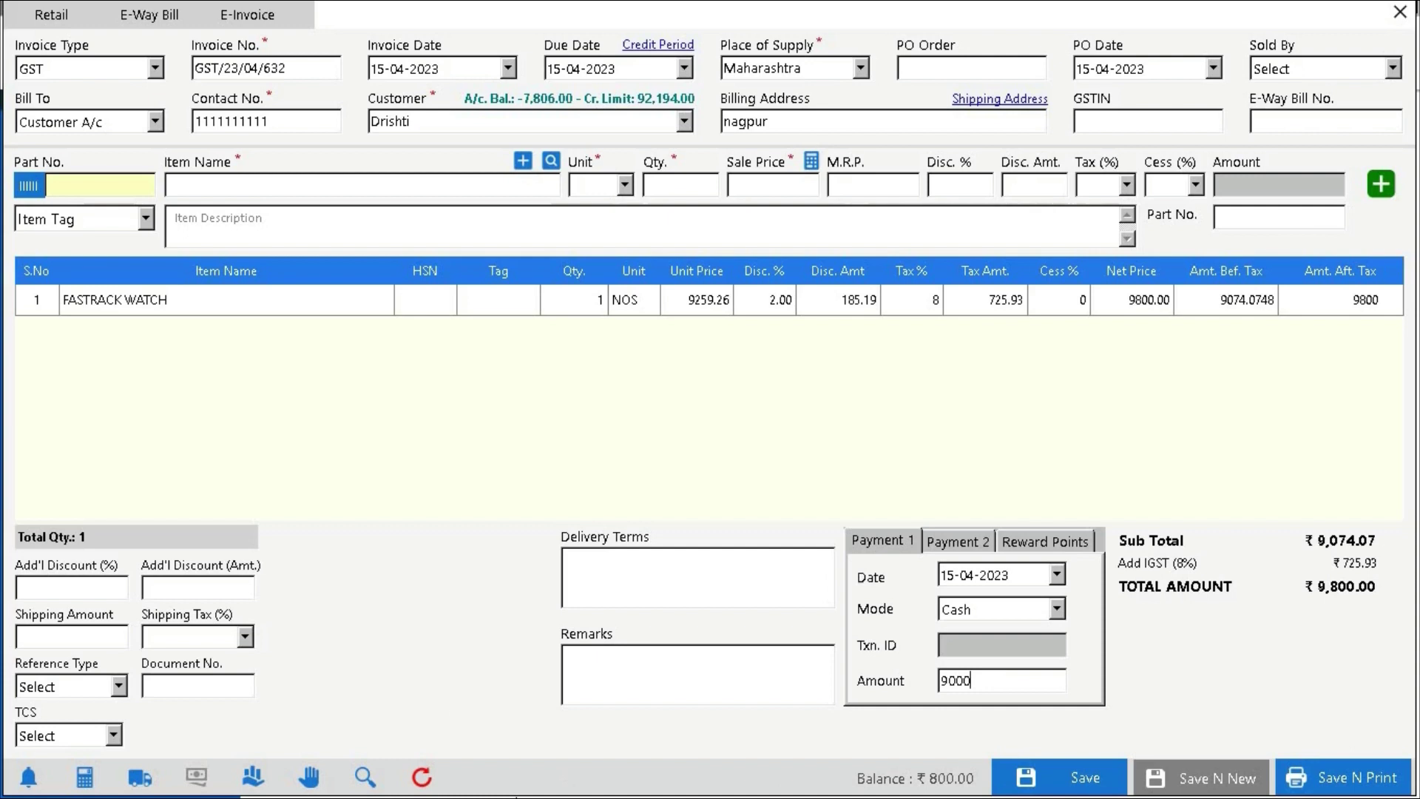
Hold the watch invoice and start a GST invoice with the CASH customer cleared
left_click(309, 777)
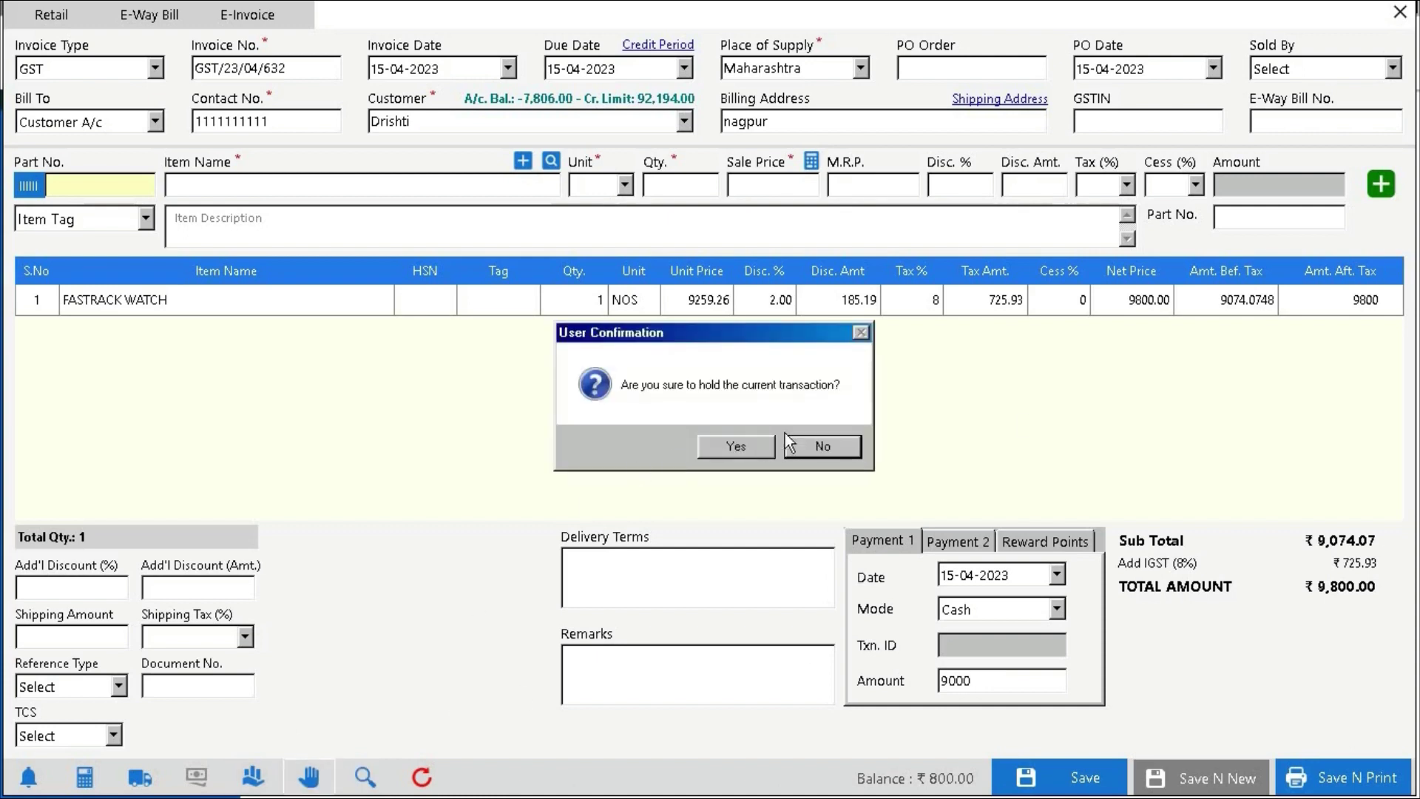
left_click(753, 444)
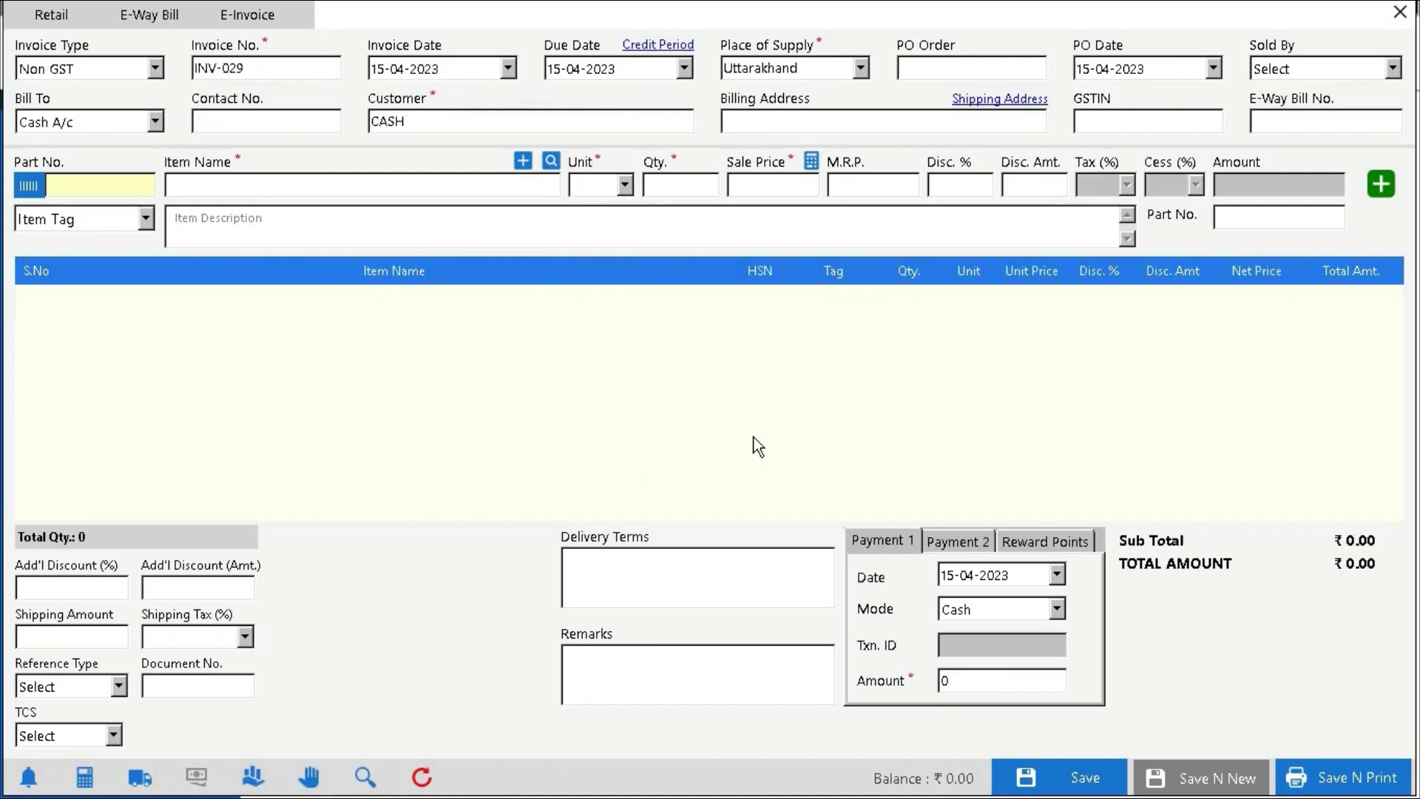
left_click(155, 68)
left_click(111, 105)
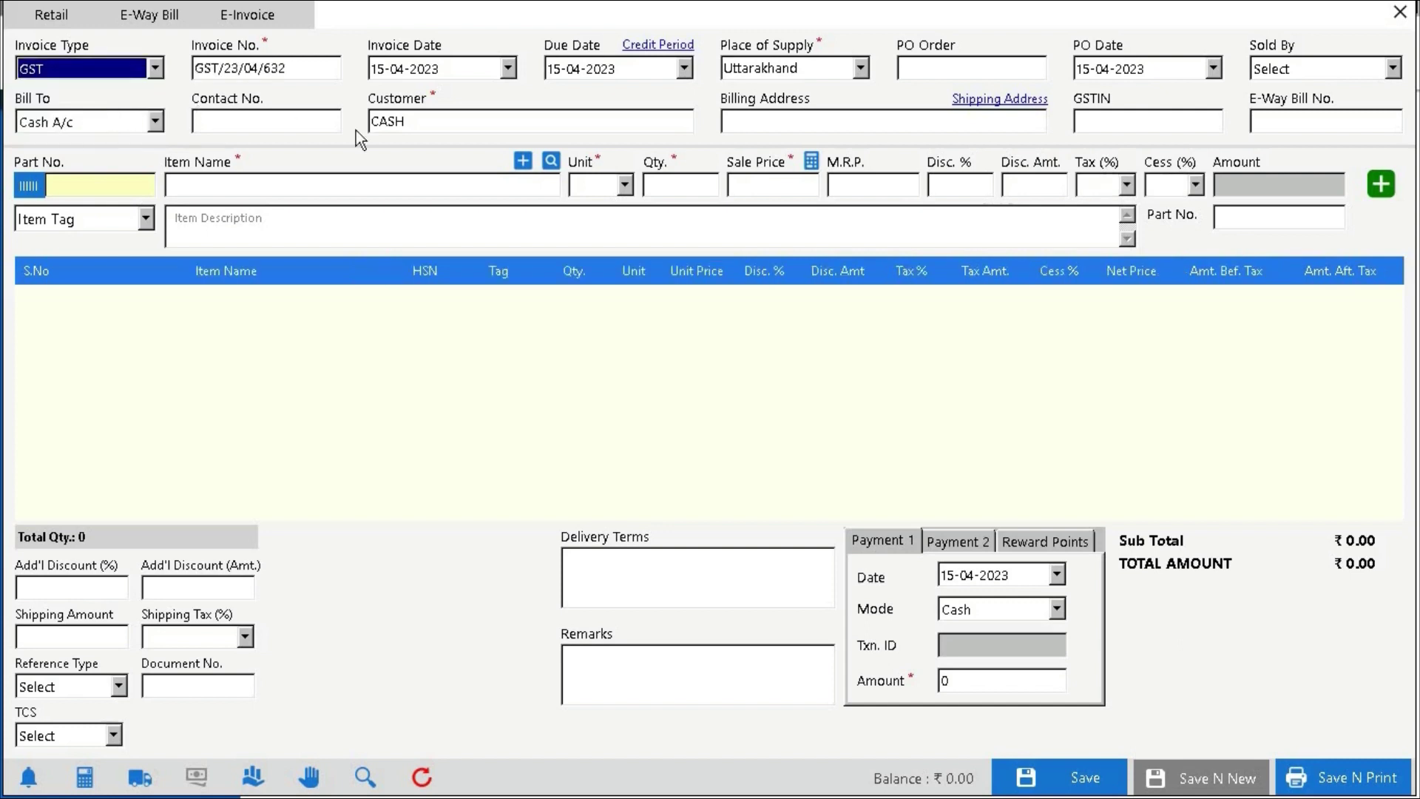
left_click(438, 122)
key("BackSpace")
key("BackSpace")
key("BackSpace")
key("BackSpace")
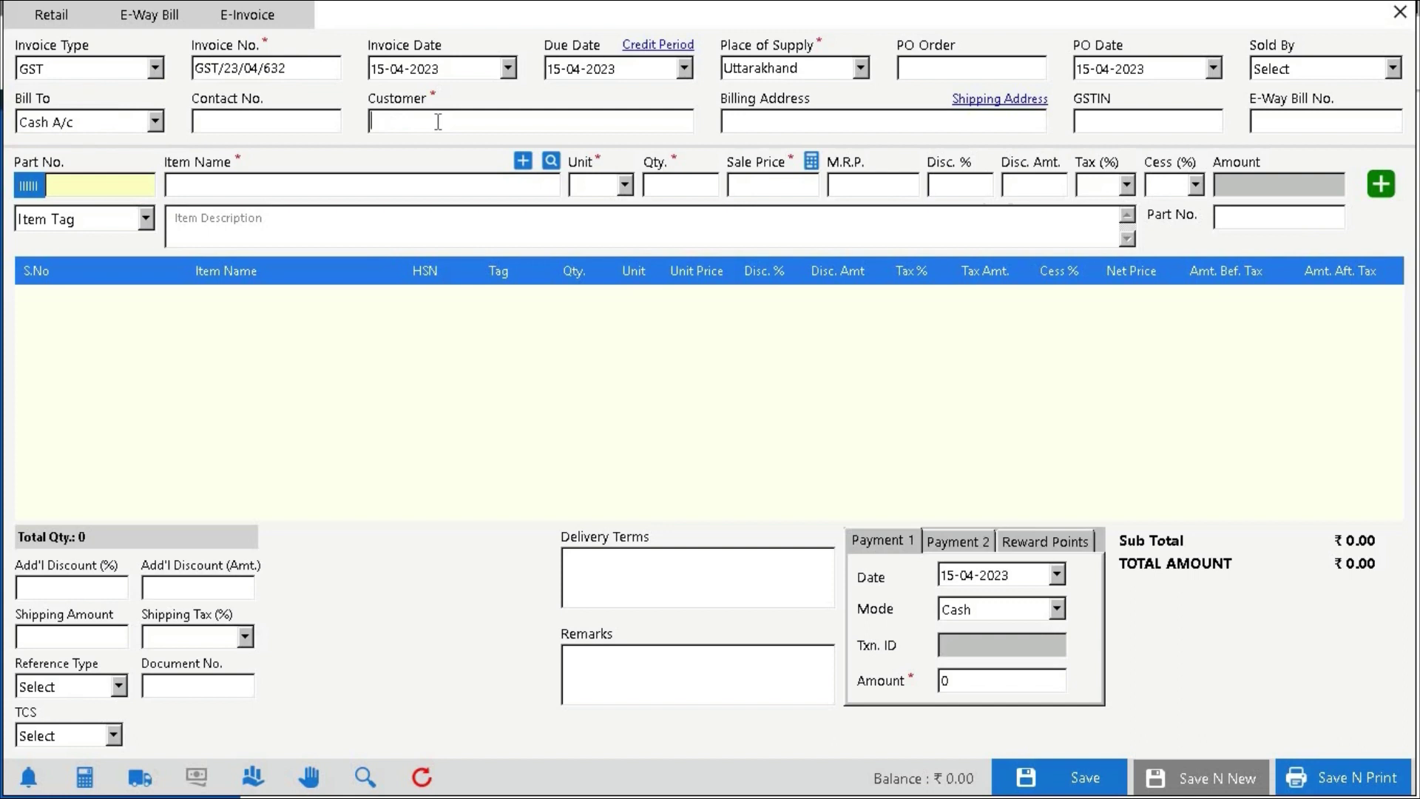
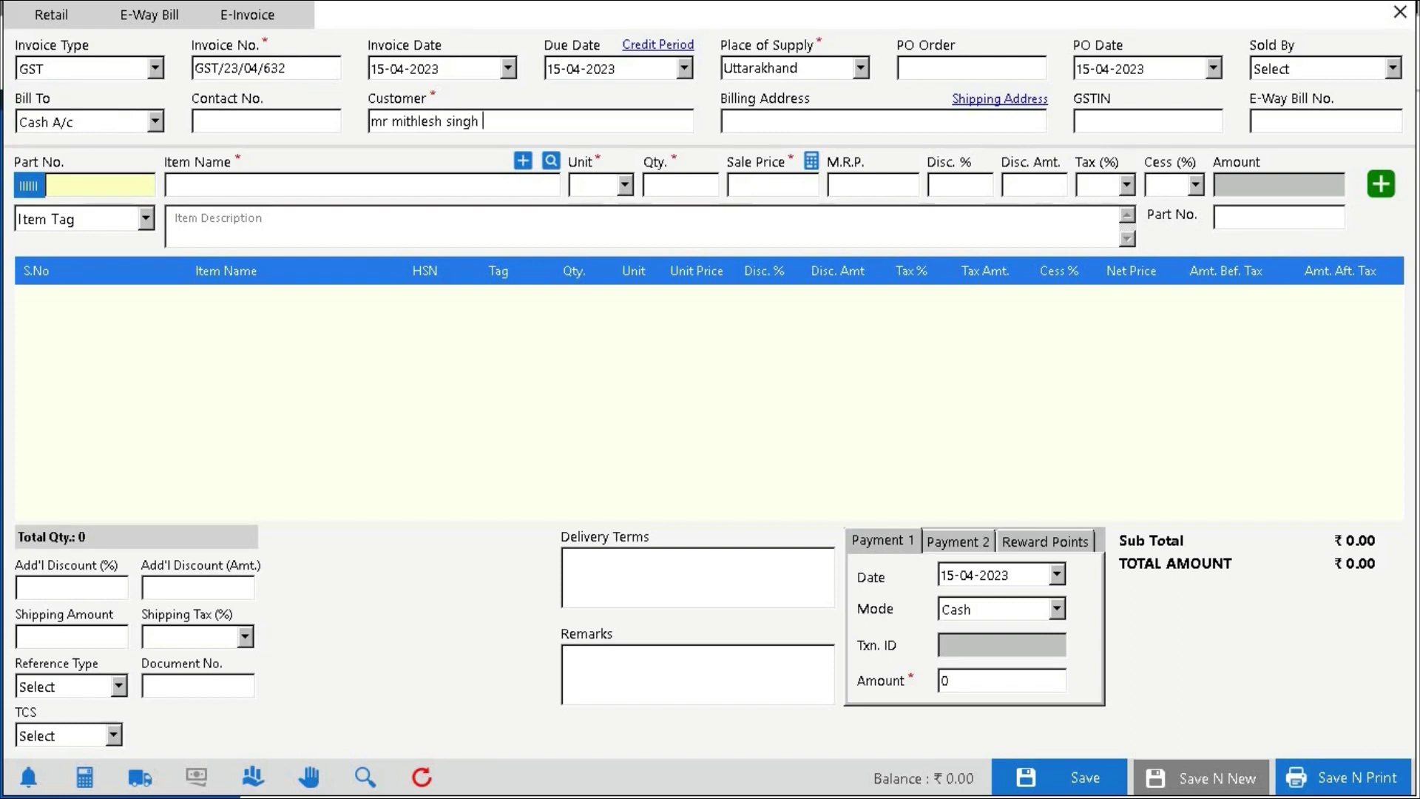
Enter the customer's name and set the place of supply to Maharashtra
left_click(930, 112)
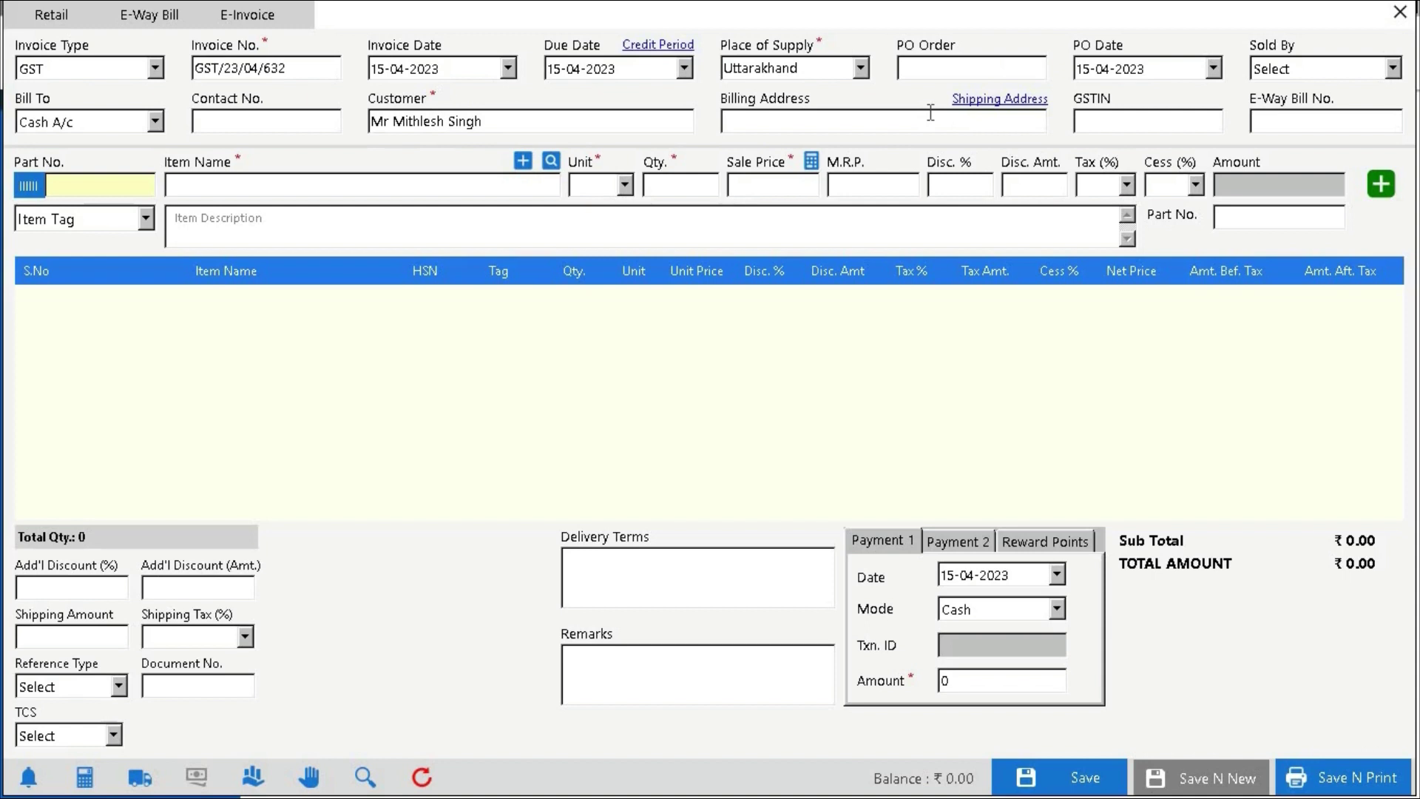
type("na")
left_click(858, 67)
type("m")
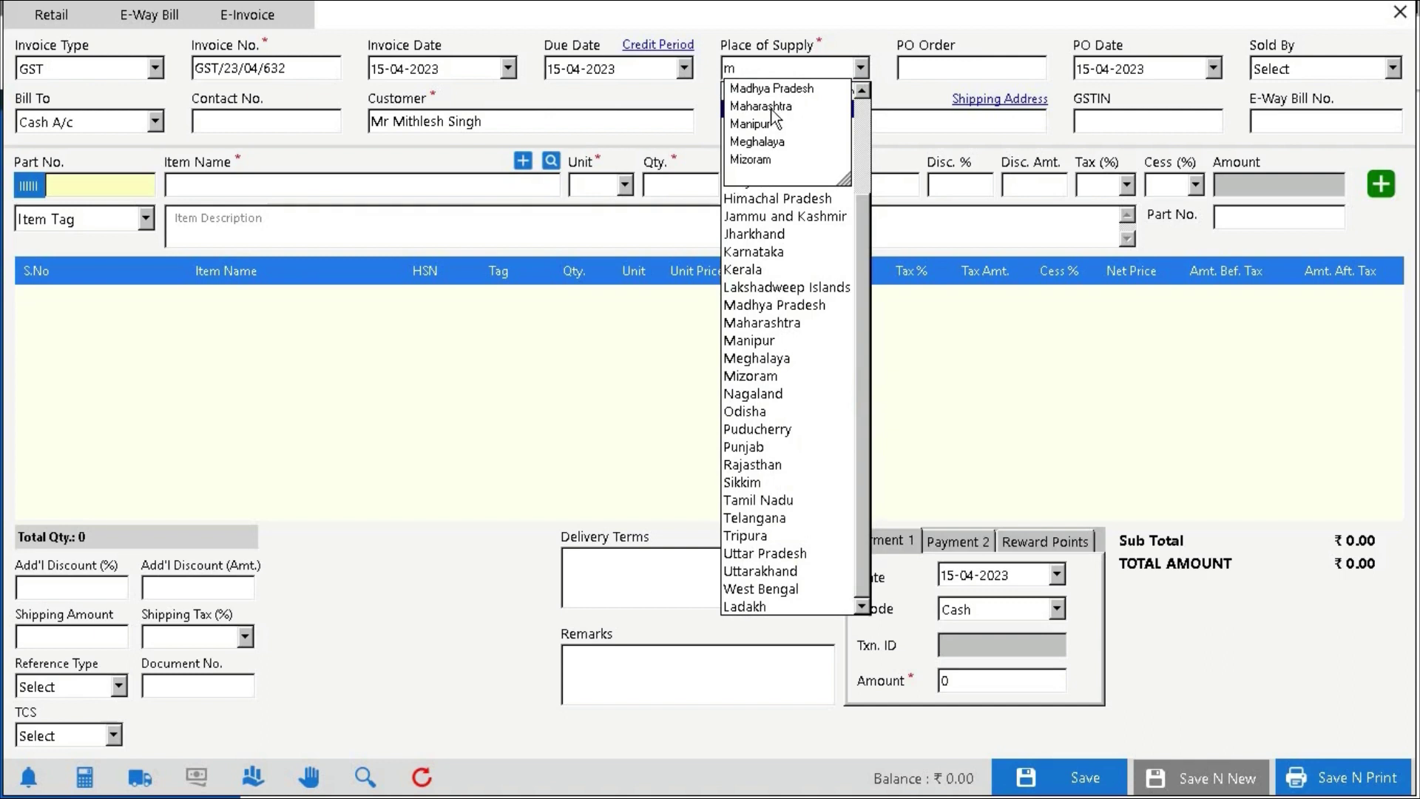
type("dDaman")
key("BackSpace")
key("BackSpace")
key("BackSpace")
key("BackSpace")
key("BackSpace")
type("m")
left_click(761, 104)
Set billing address nagpur and add one Kurti Embriodered line, totalling ₹891.00
type("nagpur")
key("Return")
type("m")
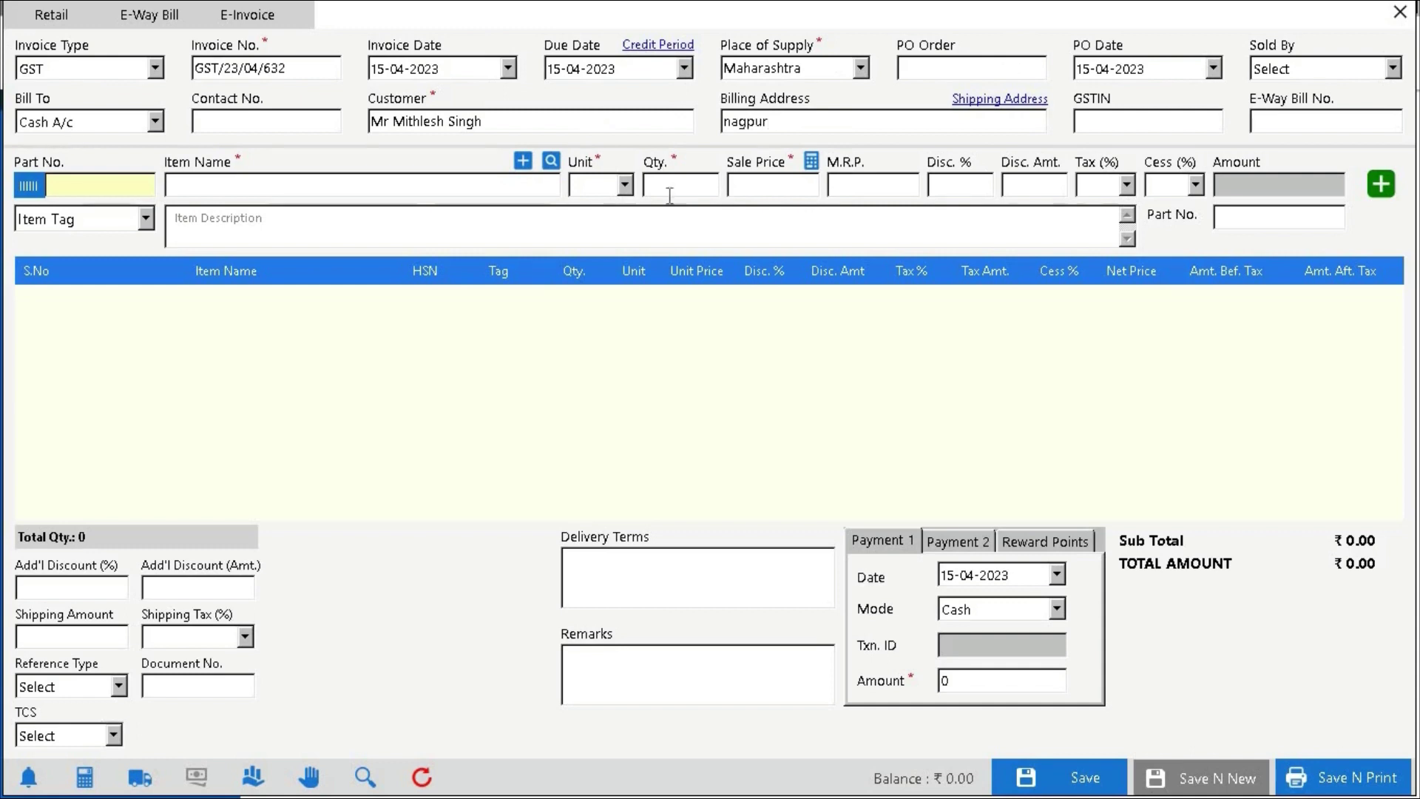
left_click(218, 335)
left_click(1380, 183)
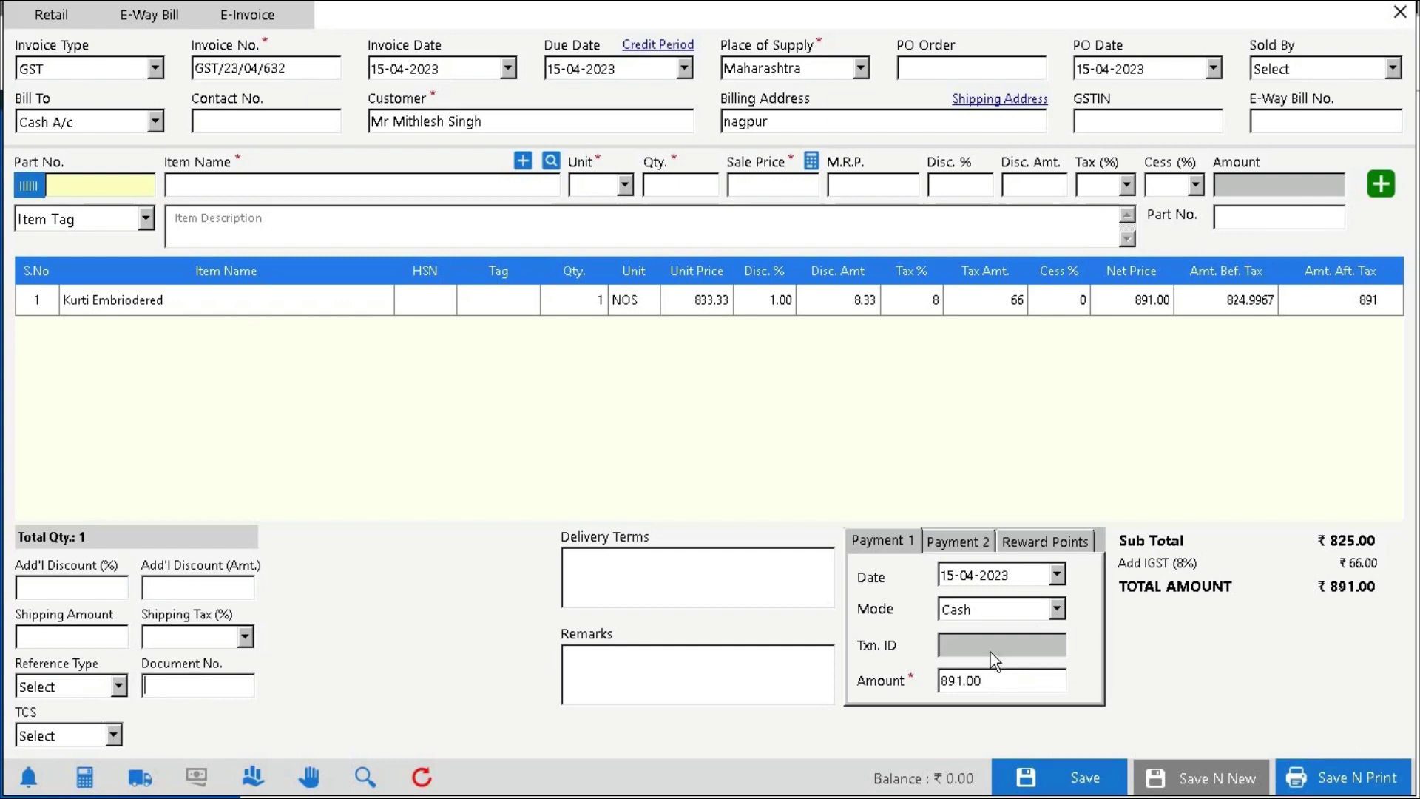
left_click(1281, 778)
Confirm saving invoice GST/23/04/632 and export it as a PDF under the suggested name
left_click(717, 445)
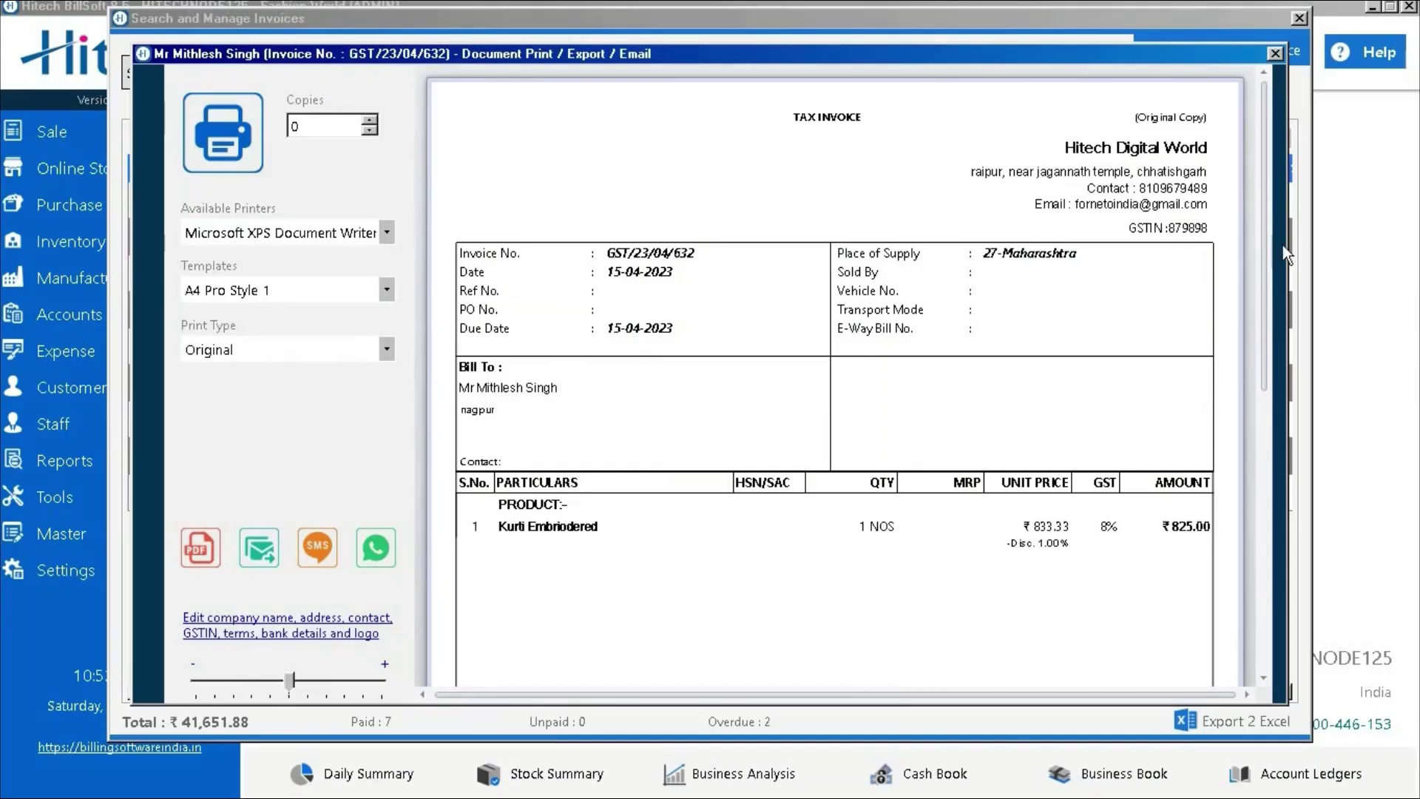
mouse_move(1269, 287)
left_mouse_down()
mouse_move(1259, 539)
mouse_move(1277, 189)
left_mouse_up()
left_click(198, 551)
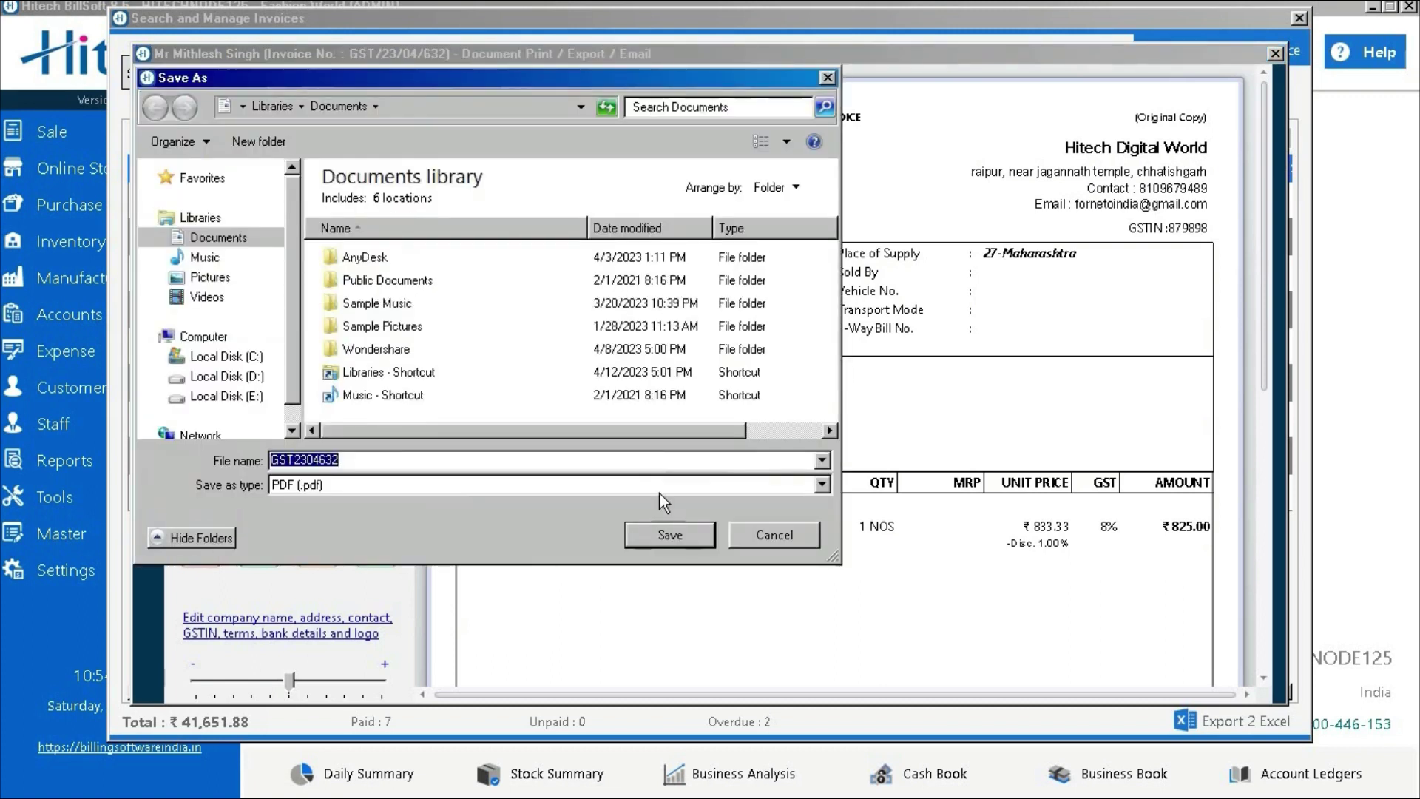
left_click(654, 524)
left_click(772, 433)
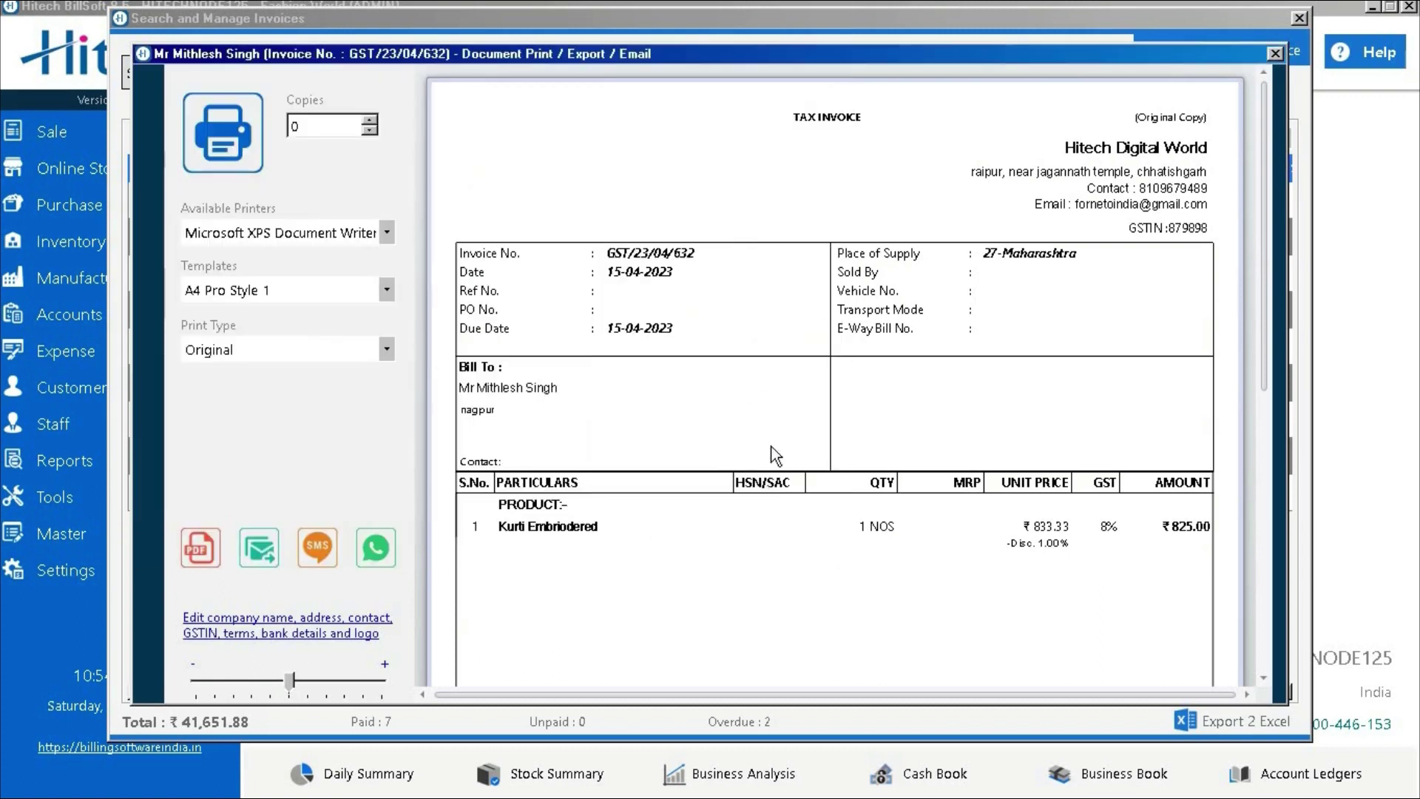
left_click(1273, 54)
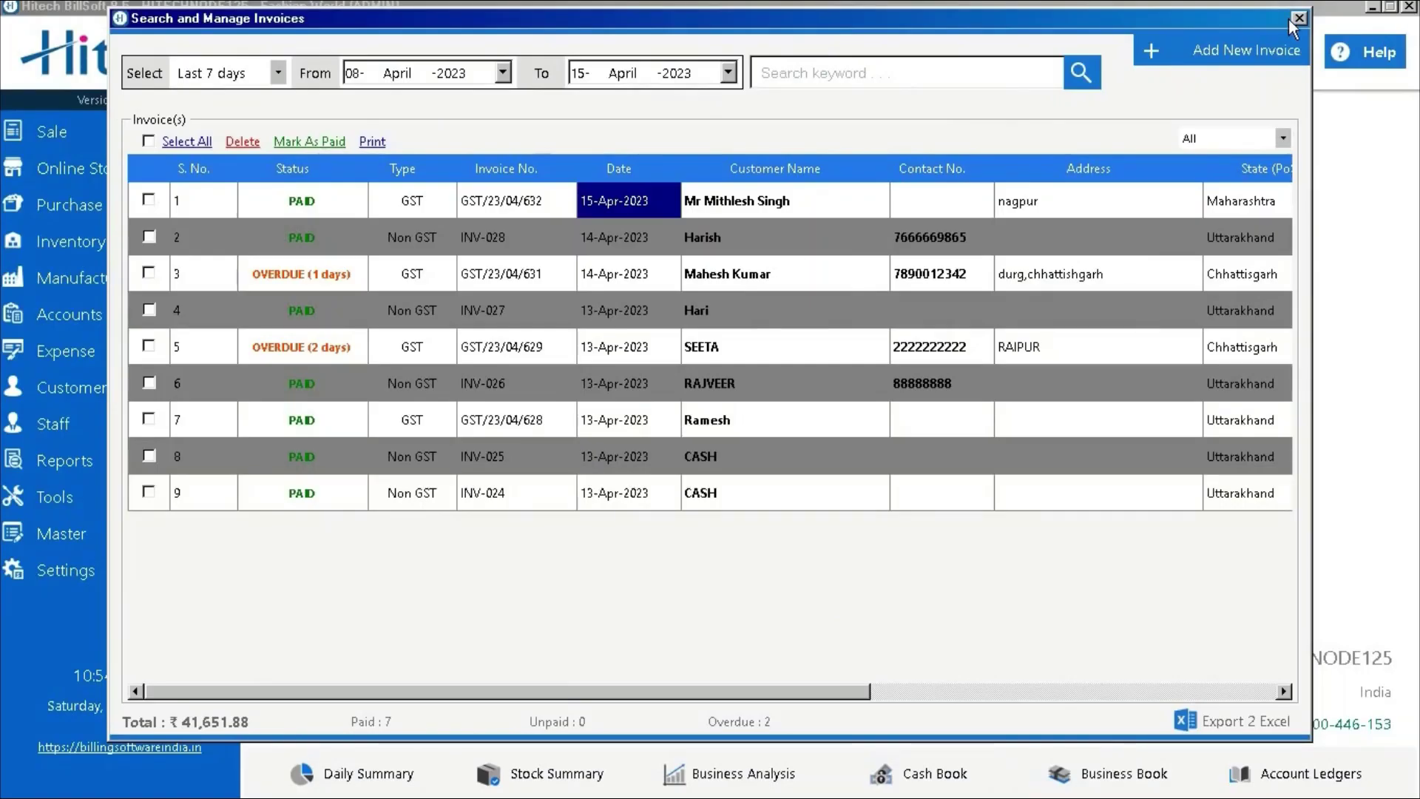
Close the invoice list and start blank Non GST invoice INV-029 for a CASH customer
left_click(1298, 19)
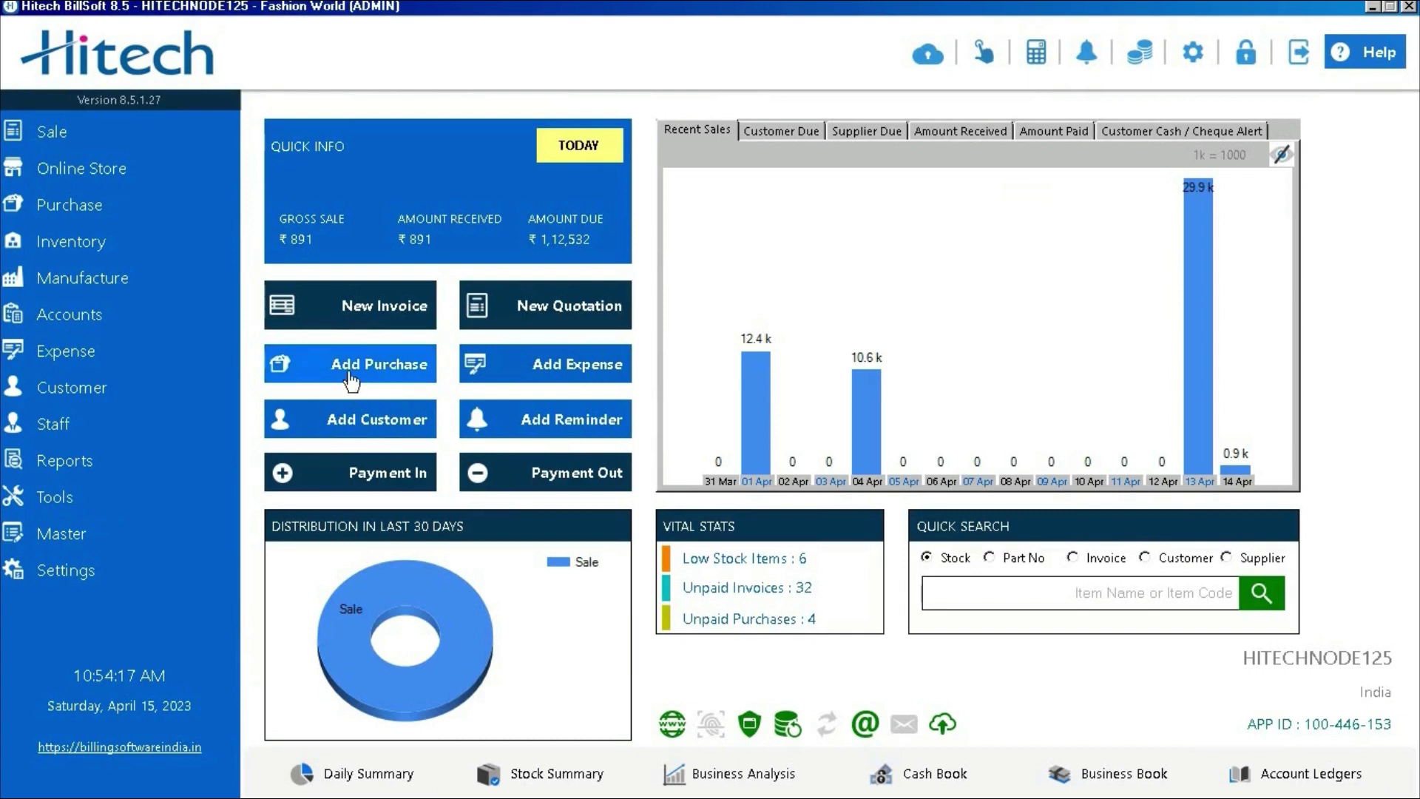
left_click(335, 311)
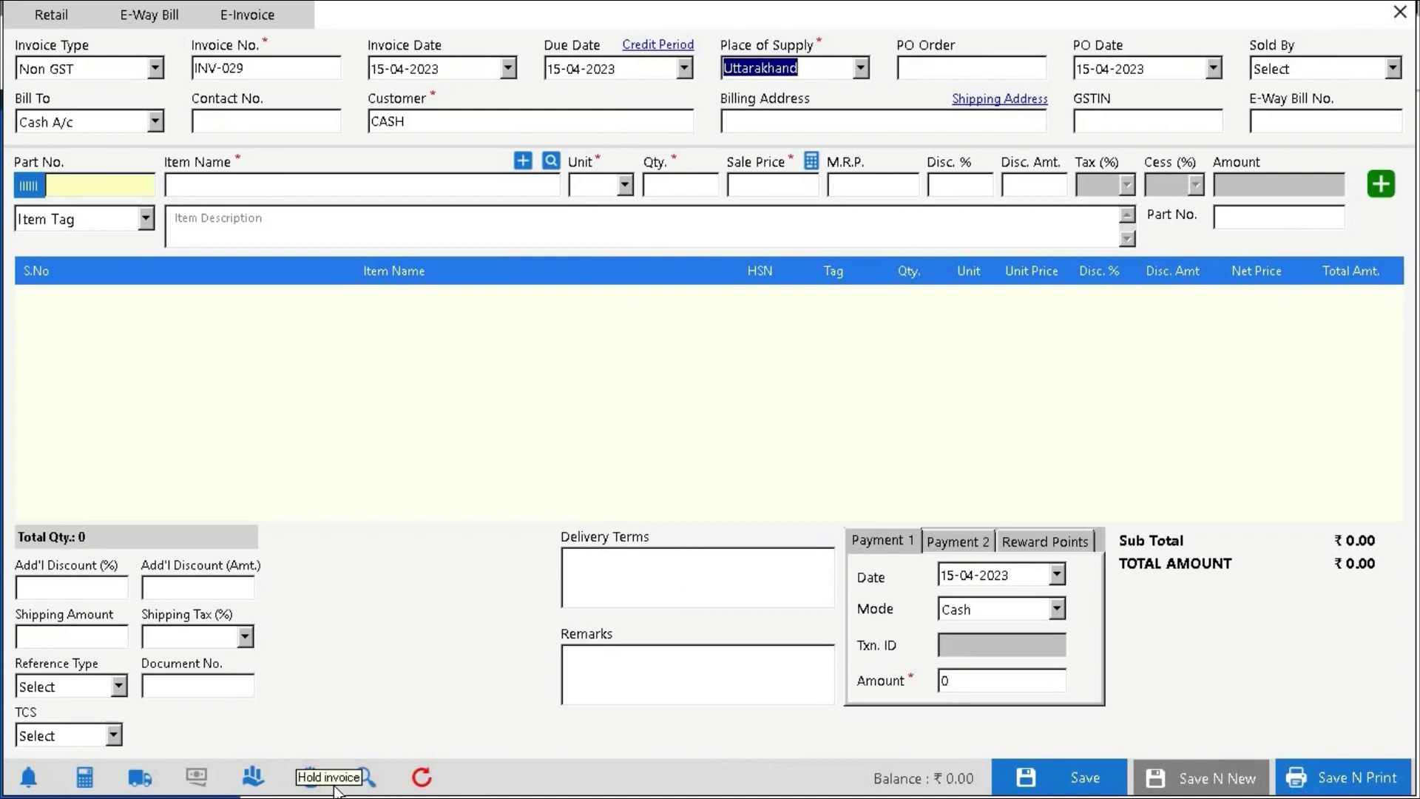
Recall the held watch bill and enter a payment amount of 9800
left_click(363, 787)
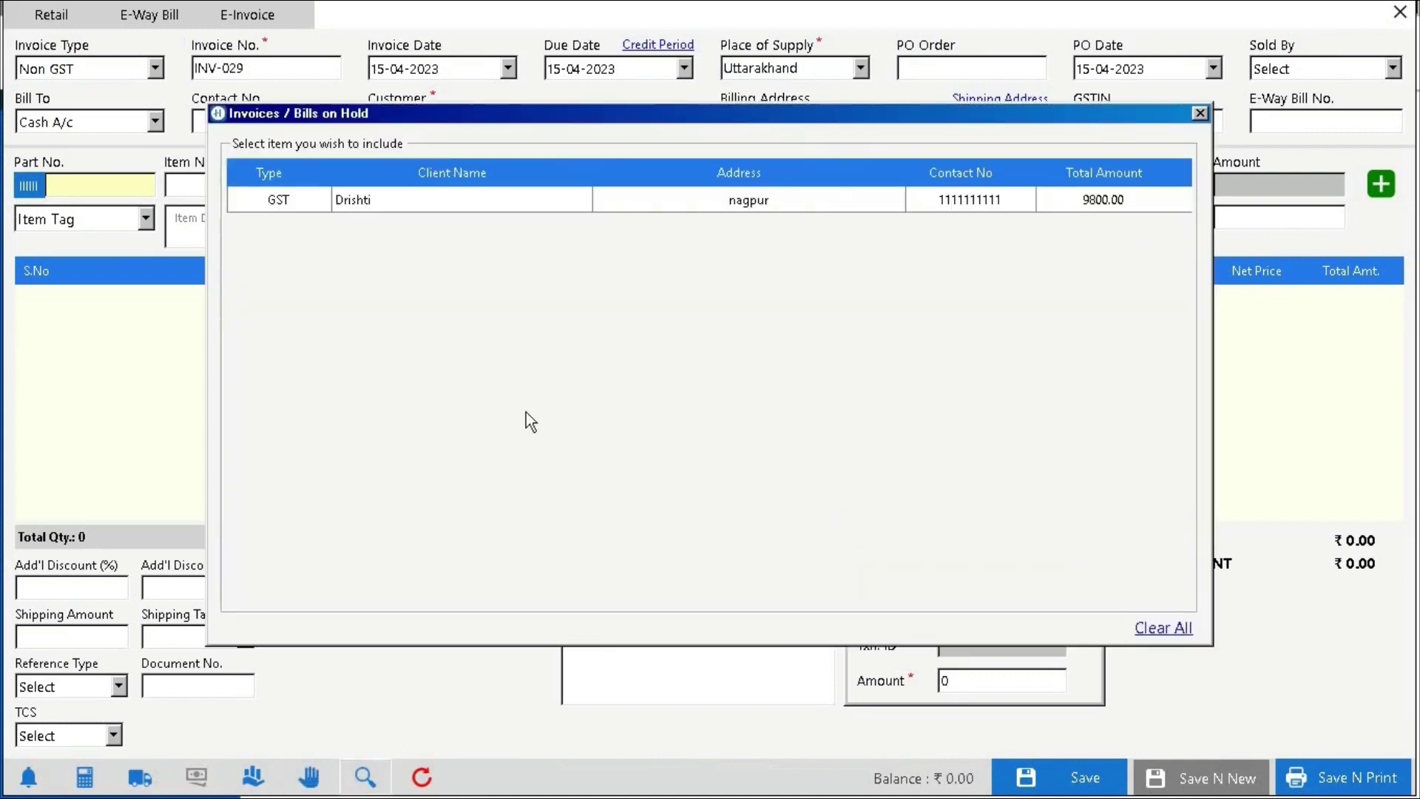
double_click(822, 196)
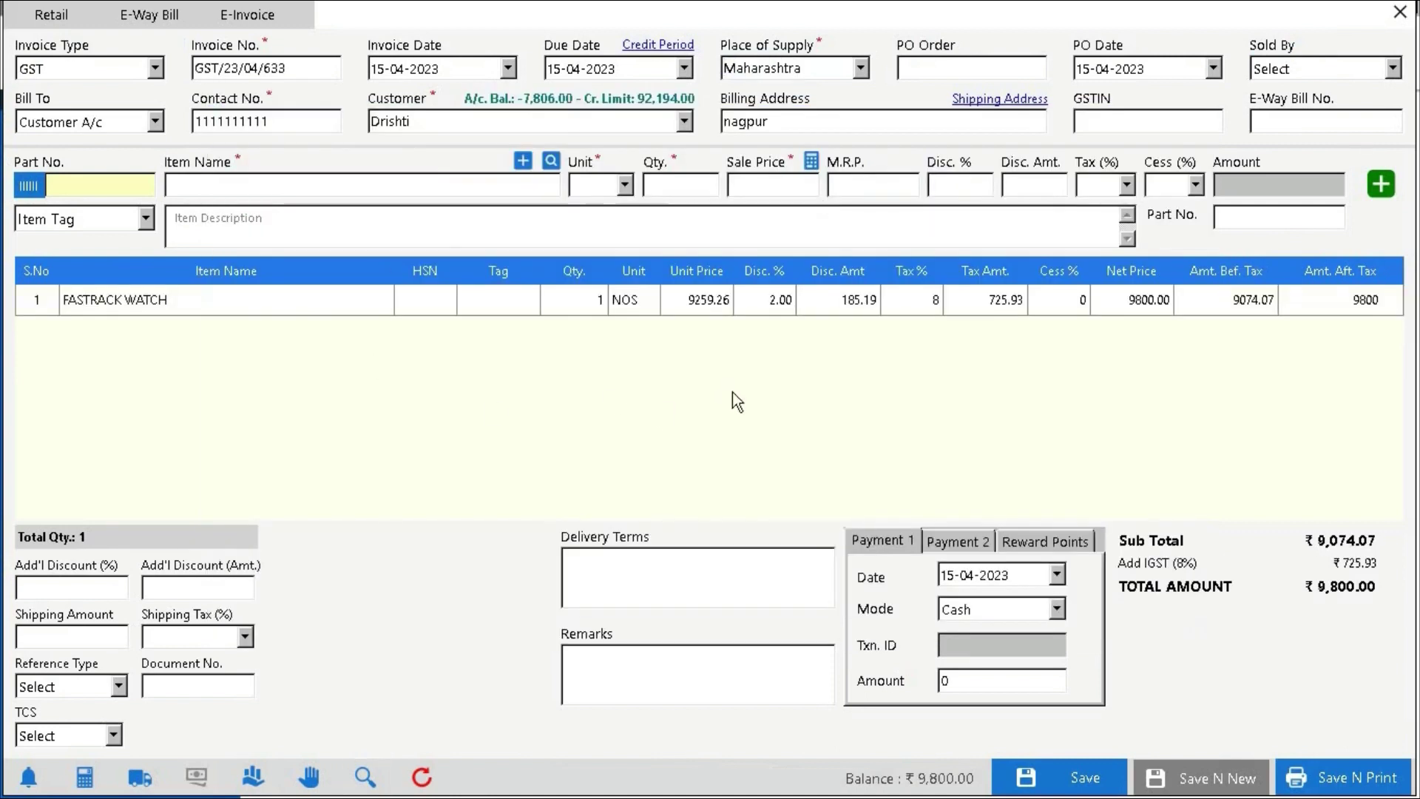
left_click(1012, 671)
type("9800")
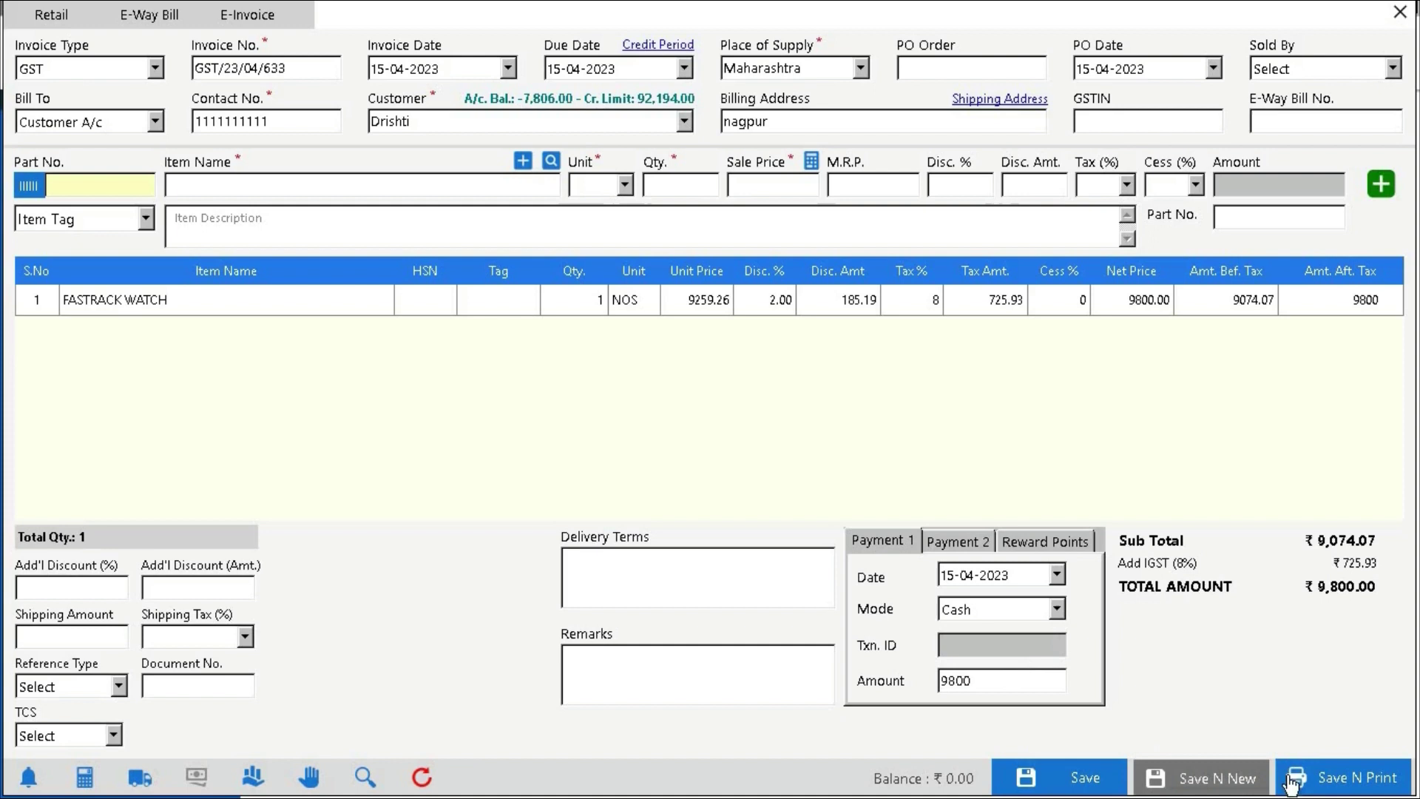
Save invoice GST/23/04/633, export it to PDF under the suggested name, and return to the dashboard
left_click(1350, 786)
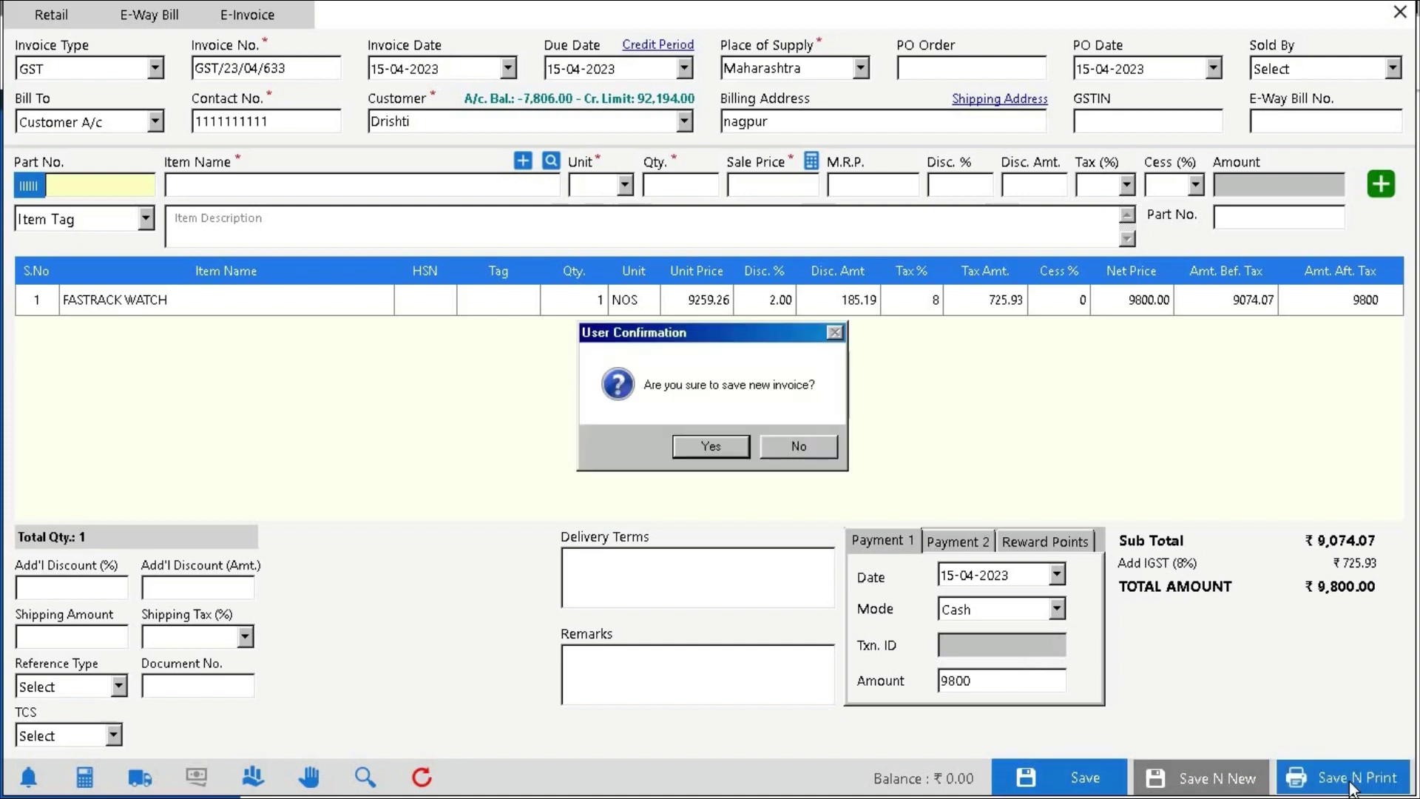
left_click(699, 446)
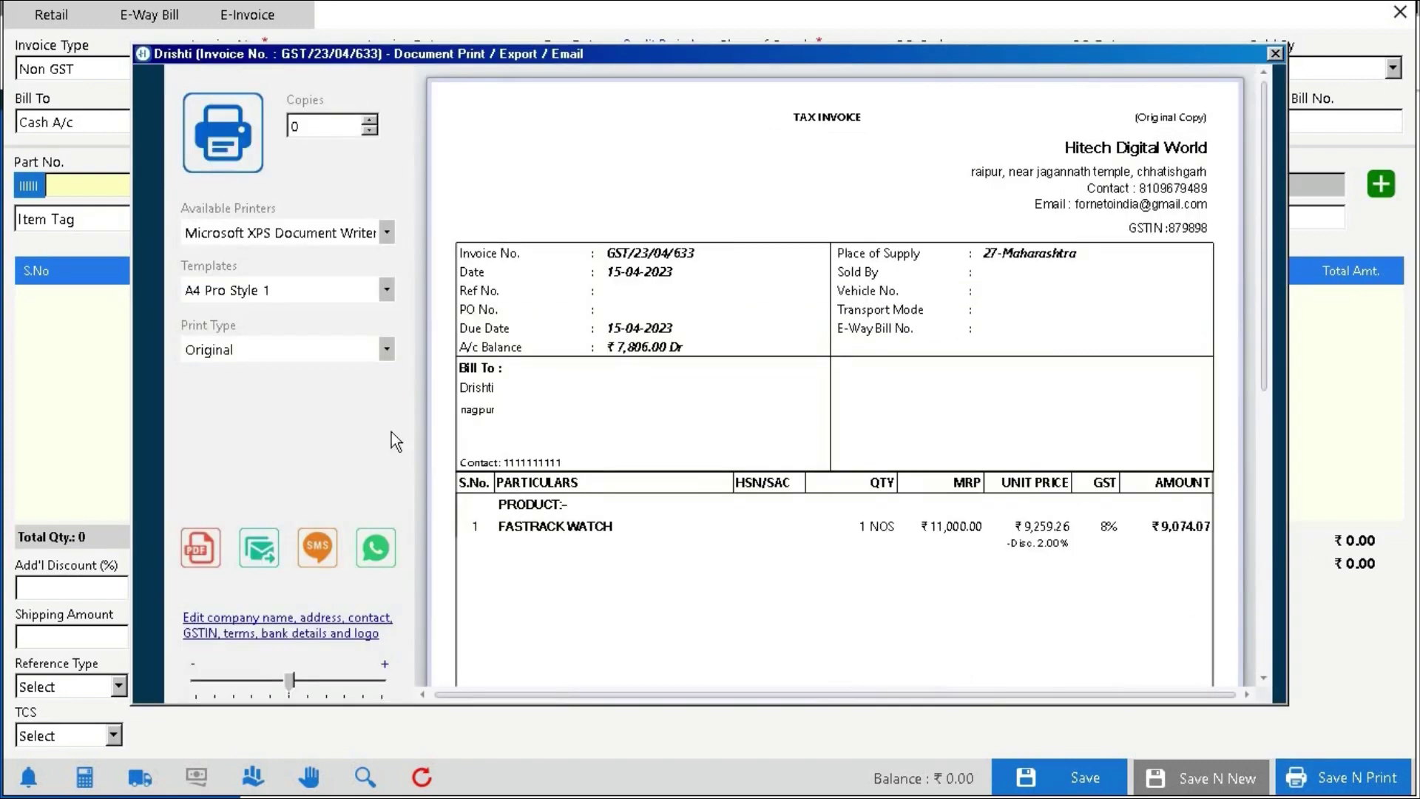
left_click(211, 553)
left_click(670, 535)
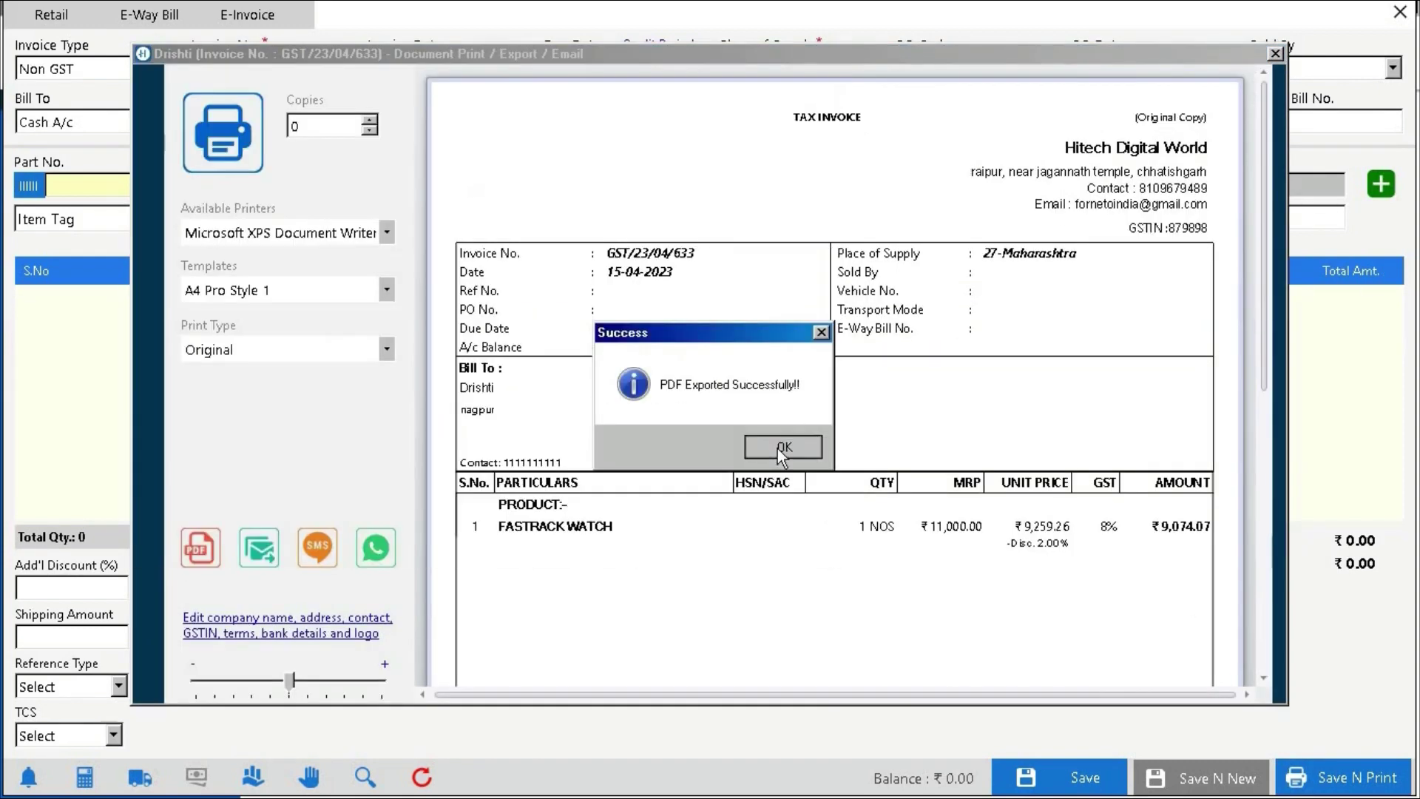
left_click(792, 446)
left_click(1275, 53)
left_click(1400, 11)
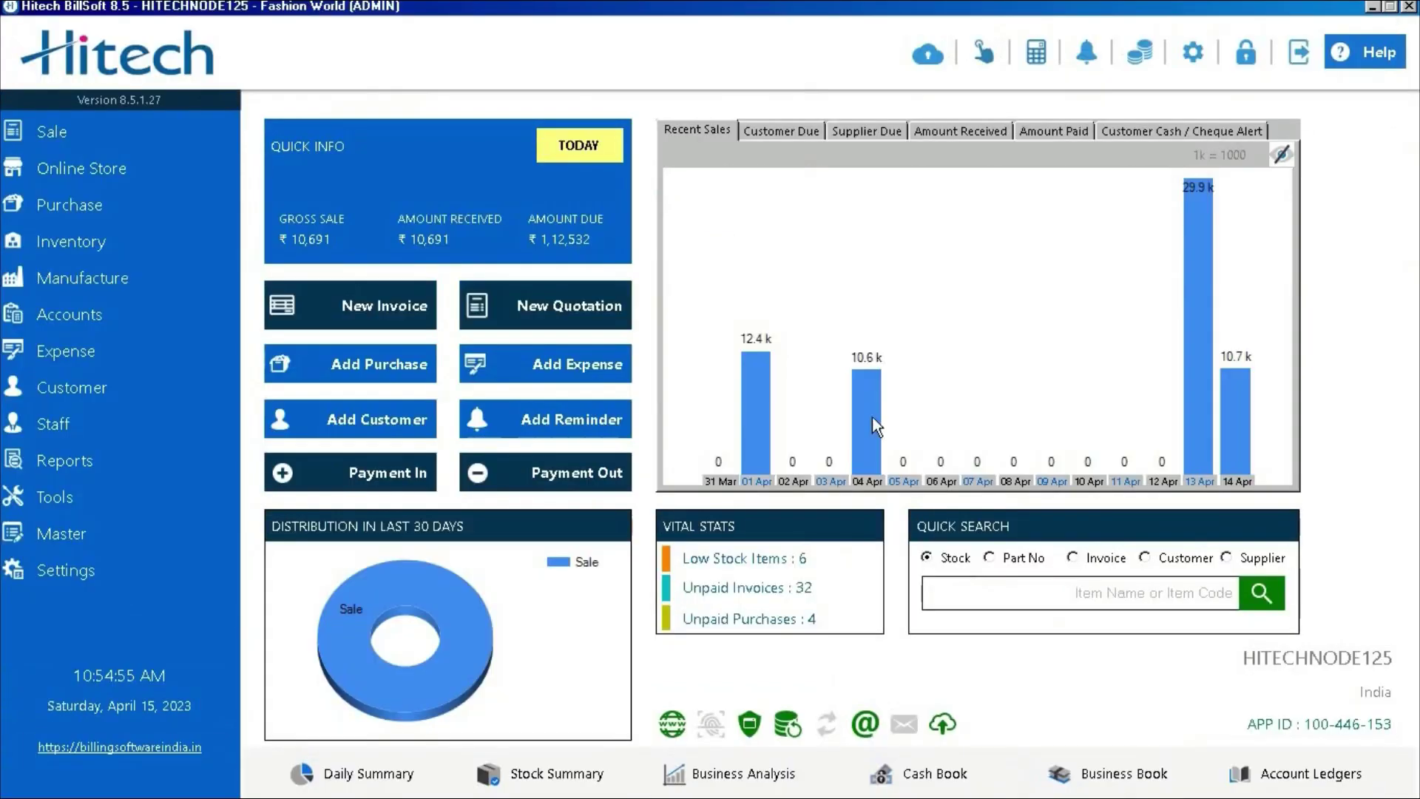